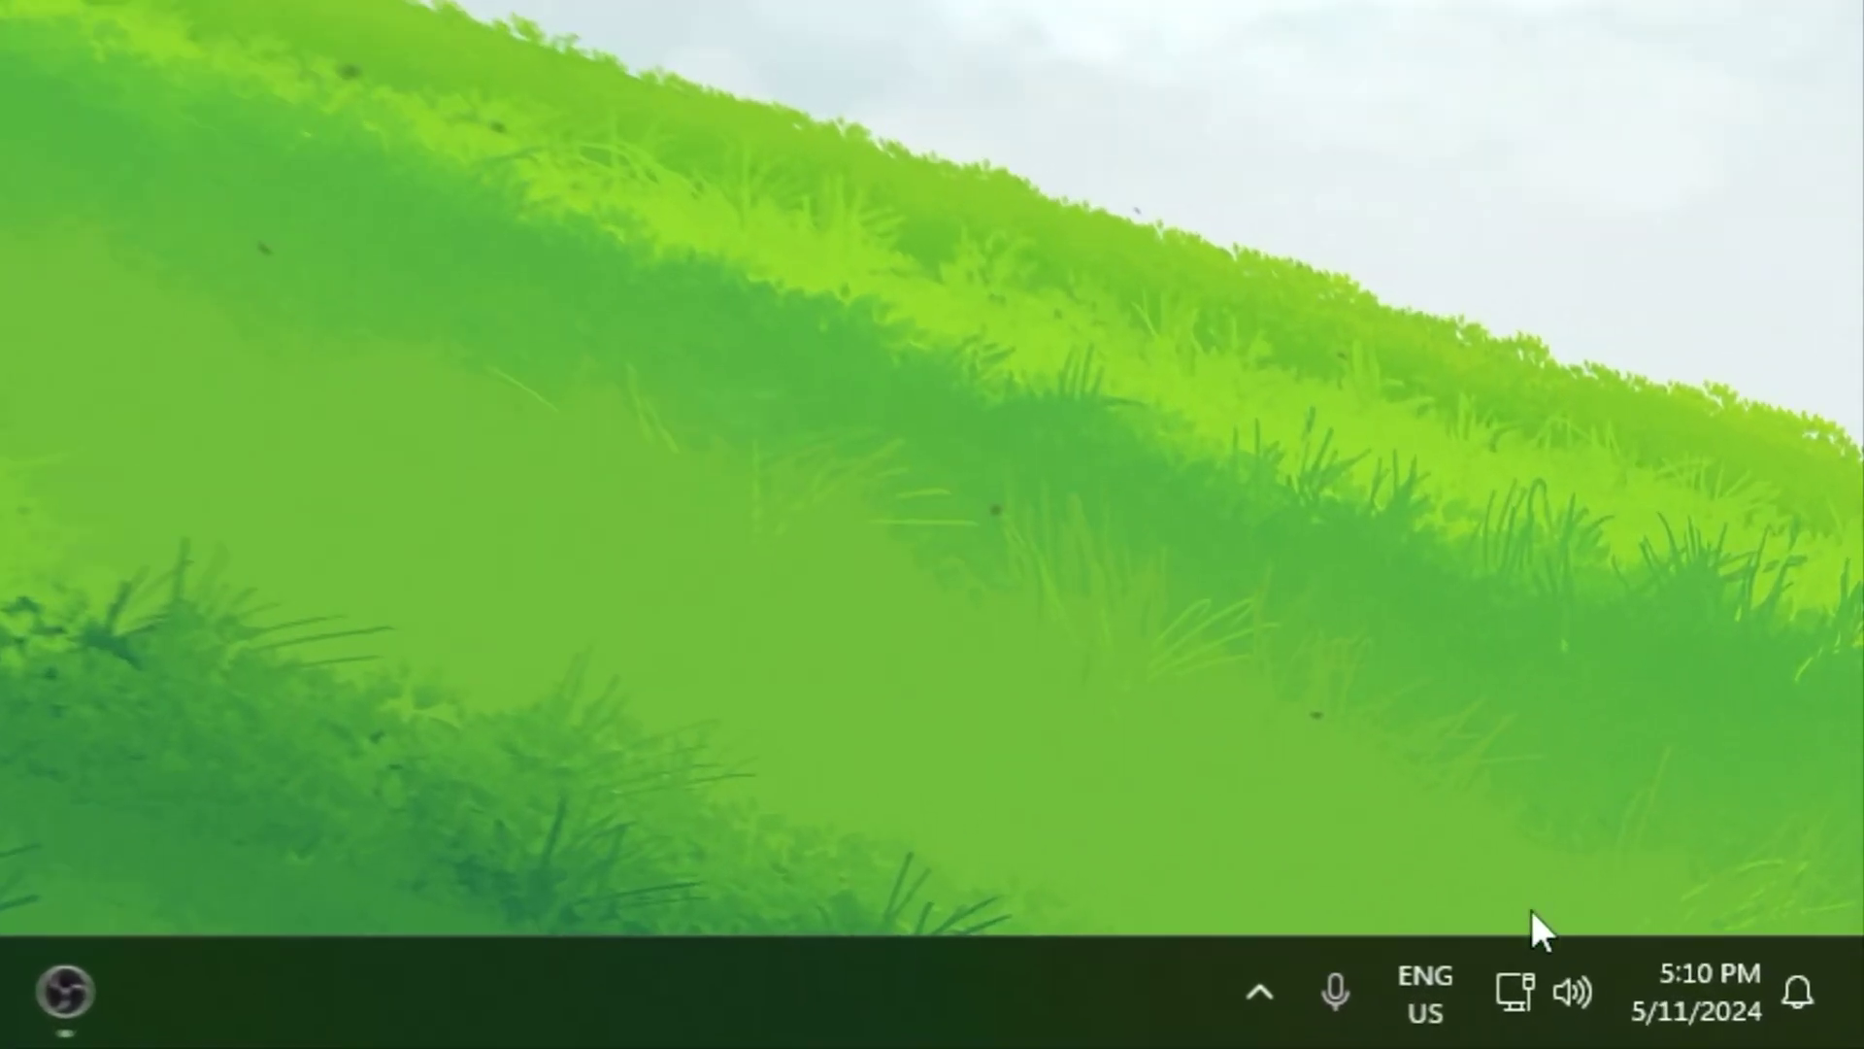
- Open the Realtek Gaming 2.5GbE adapter's device properties via Advanced network settings > Ethernet > Edit > Configure
right_click(1511, 993)
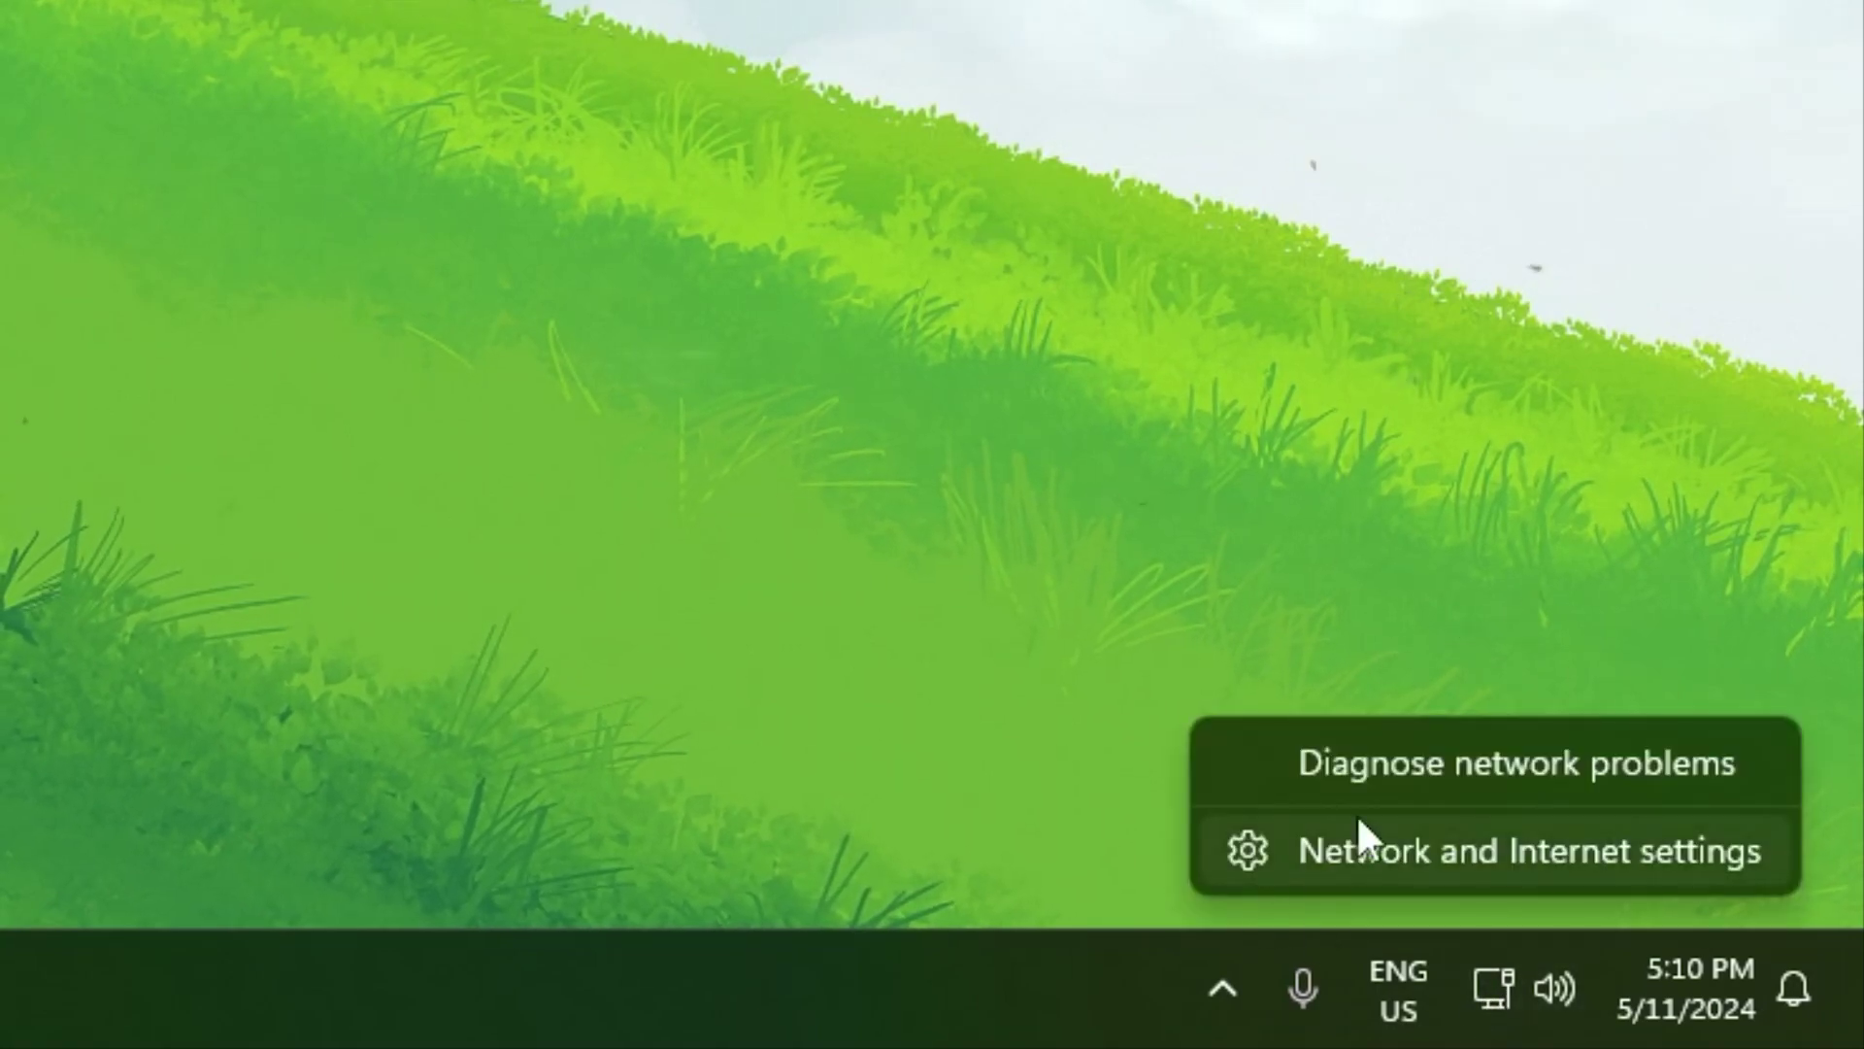
left_click(1461, 865)
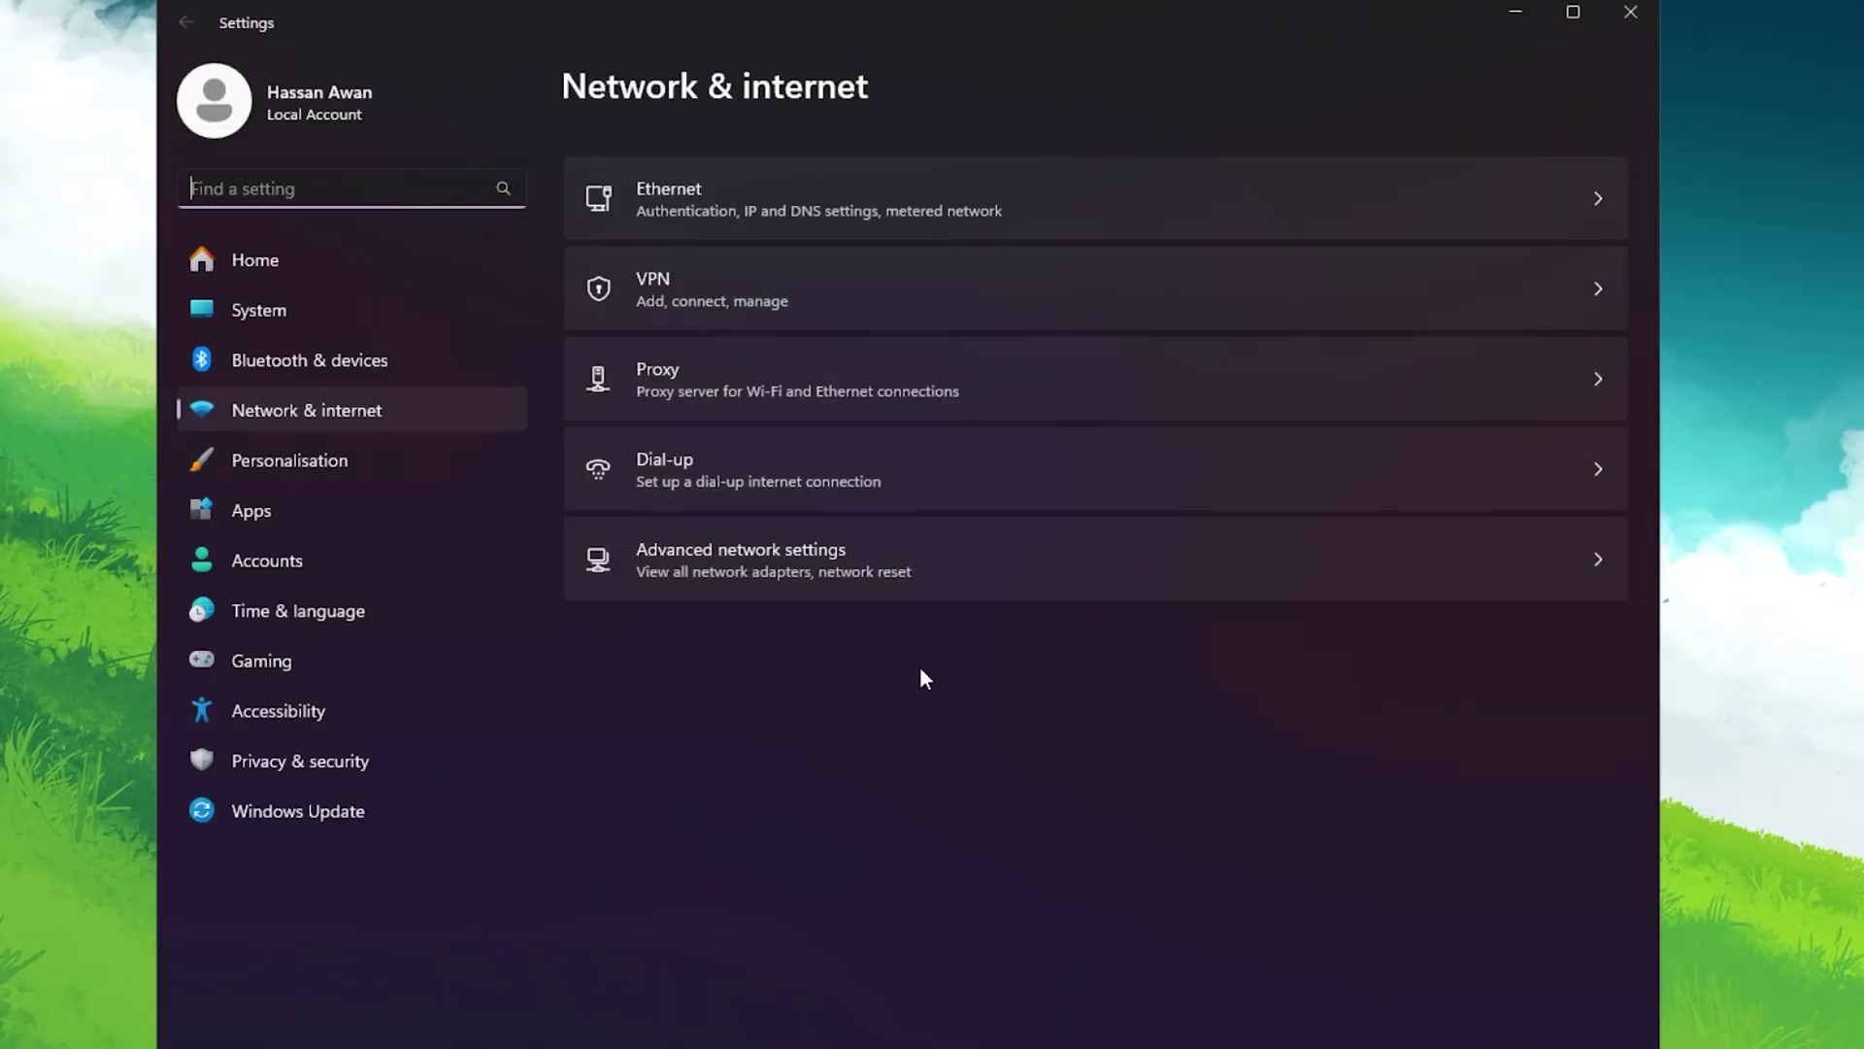
left_click(777, 563)
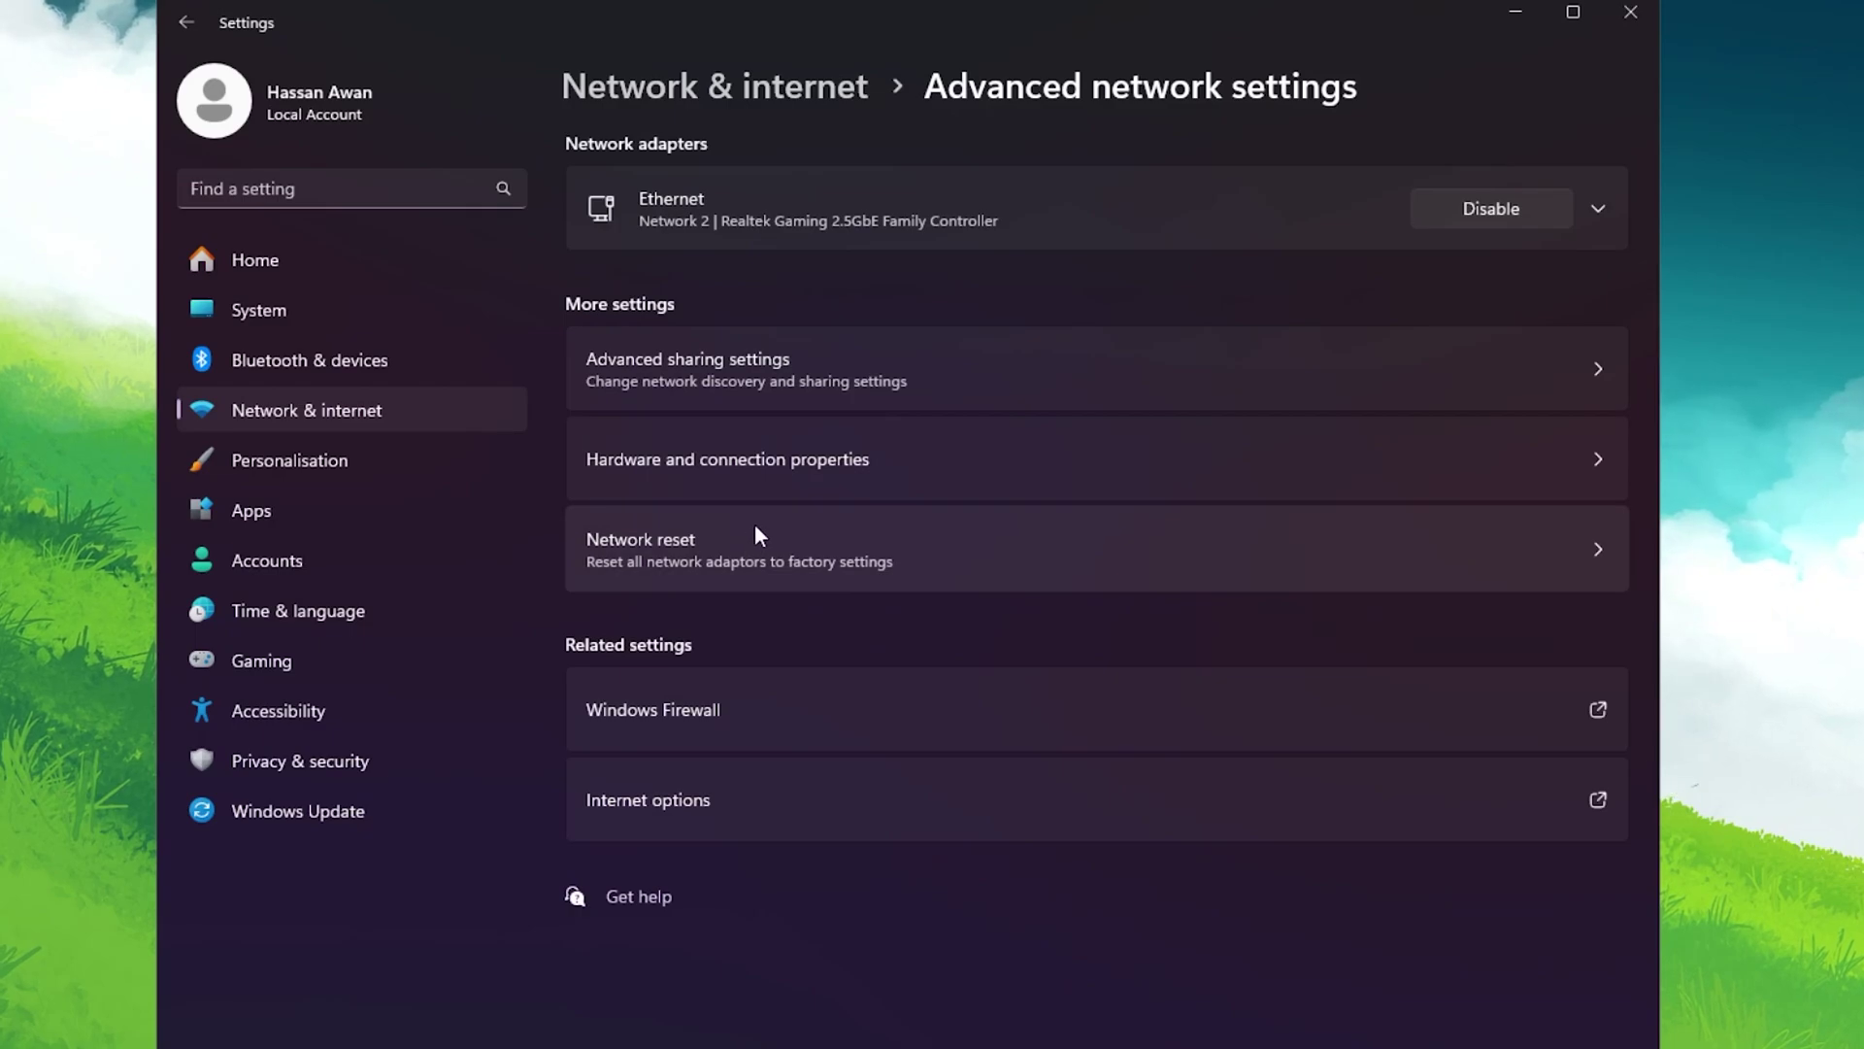
left_click(1598, 209)
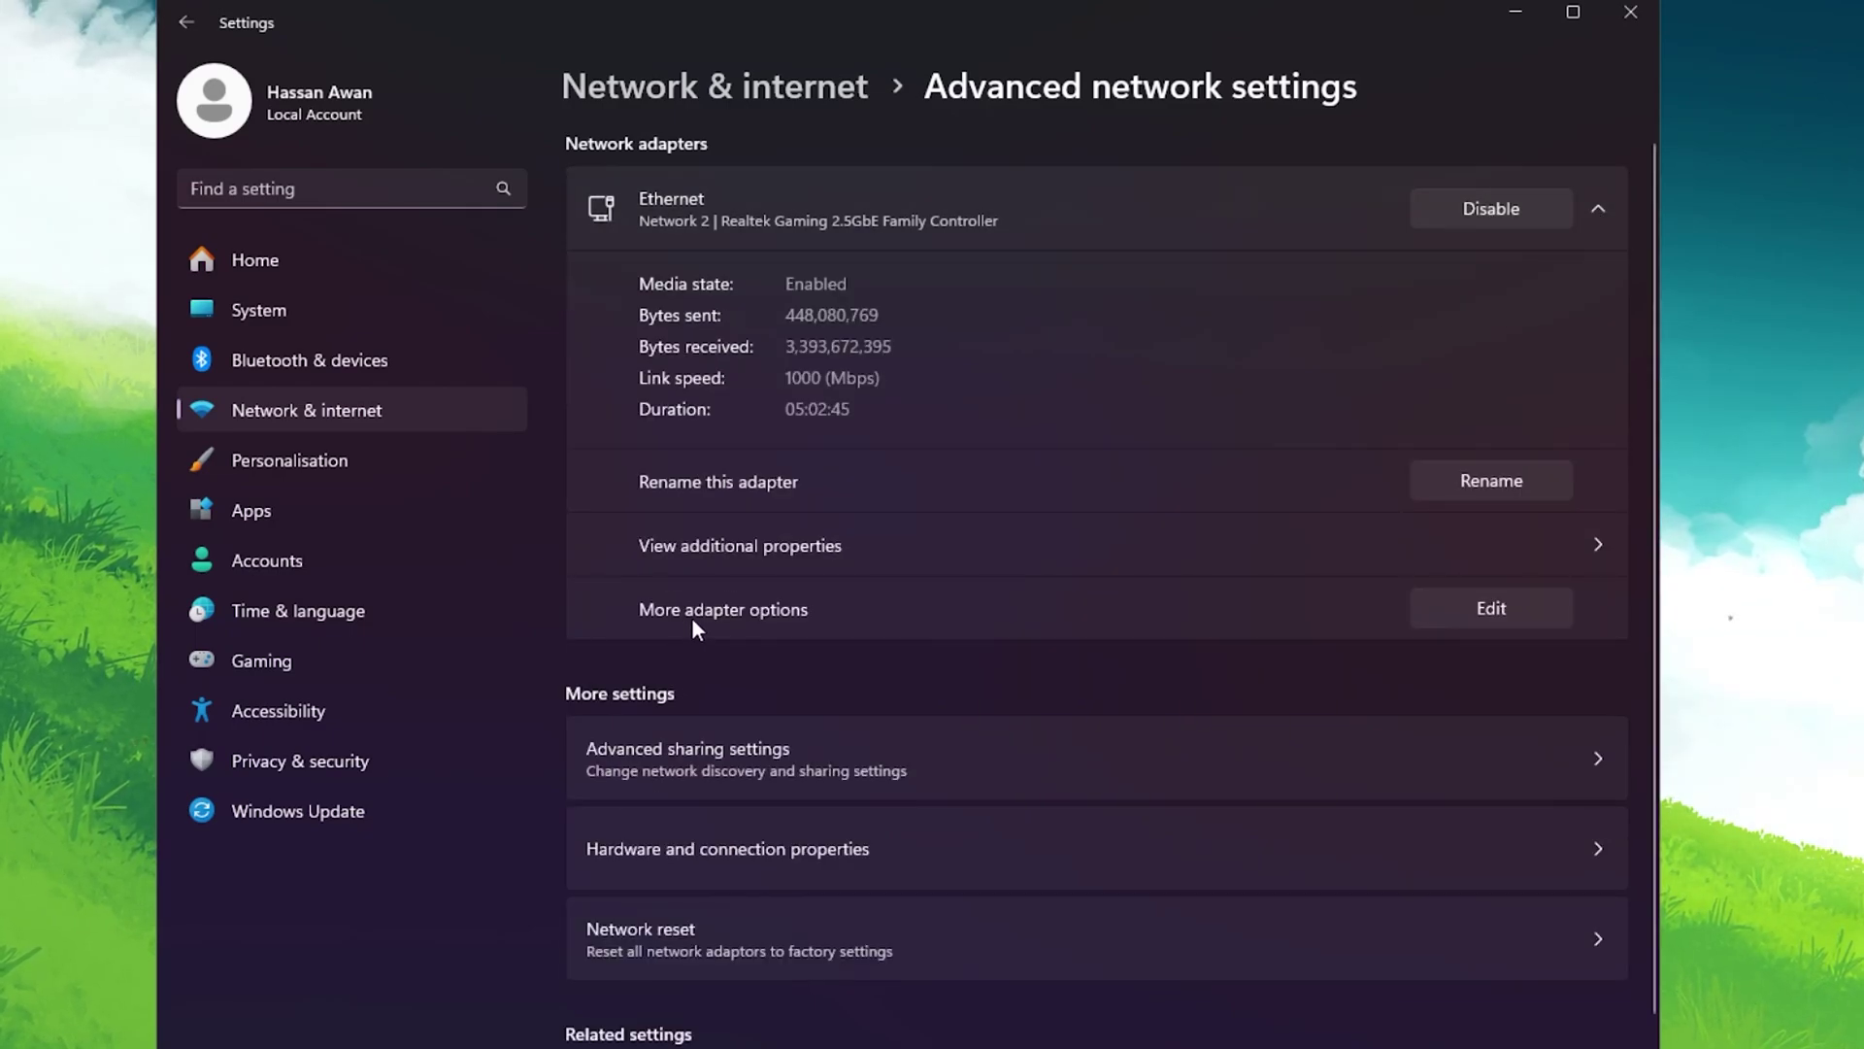
left_click(1489, 609)
left_click_drag(356, 39, 581, 249)
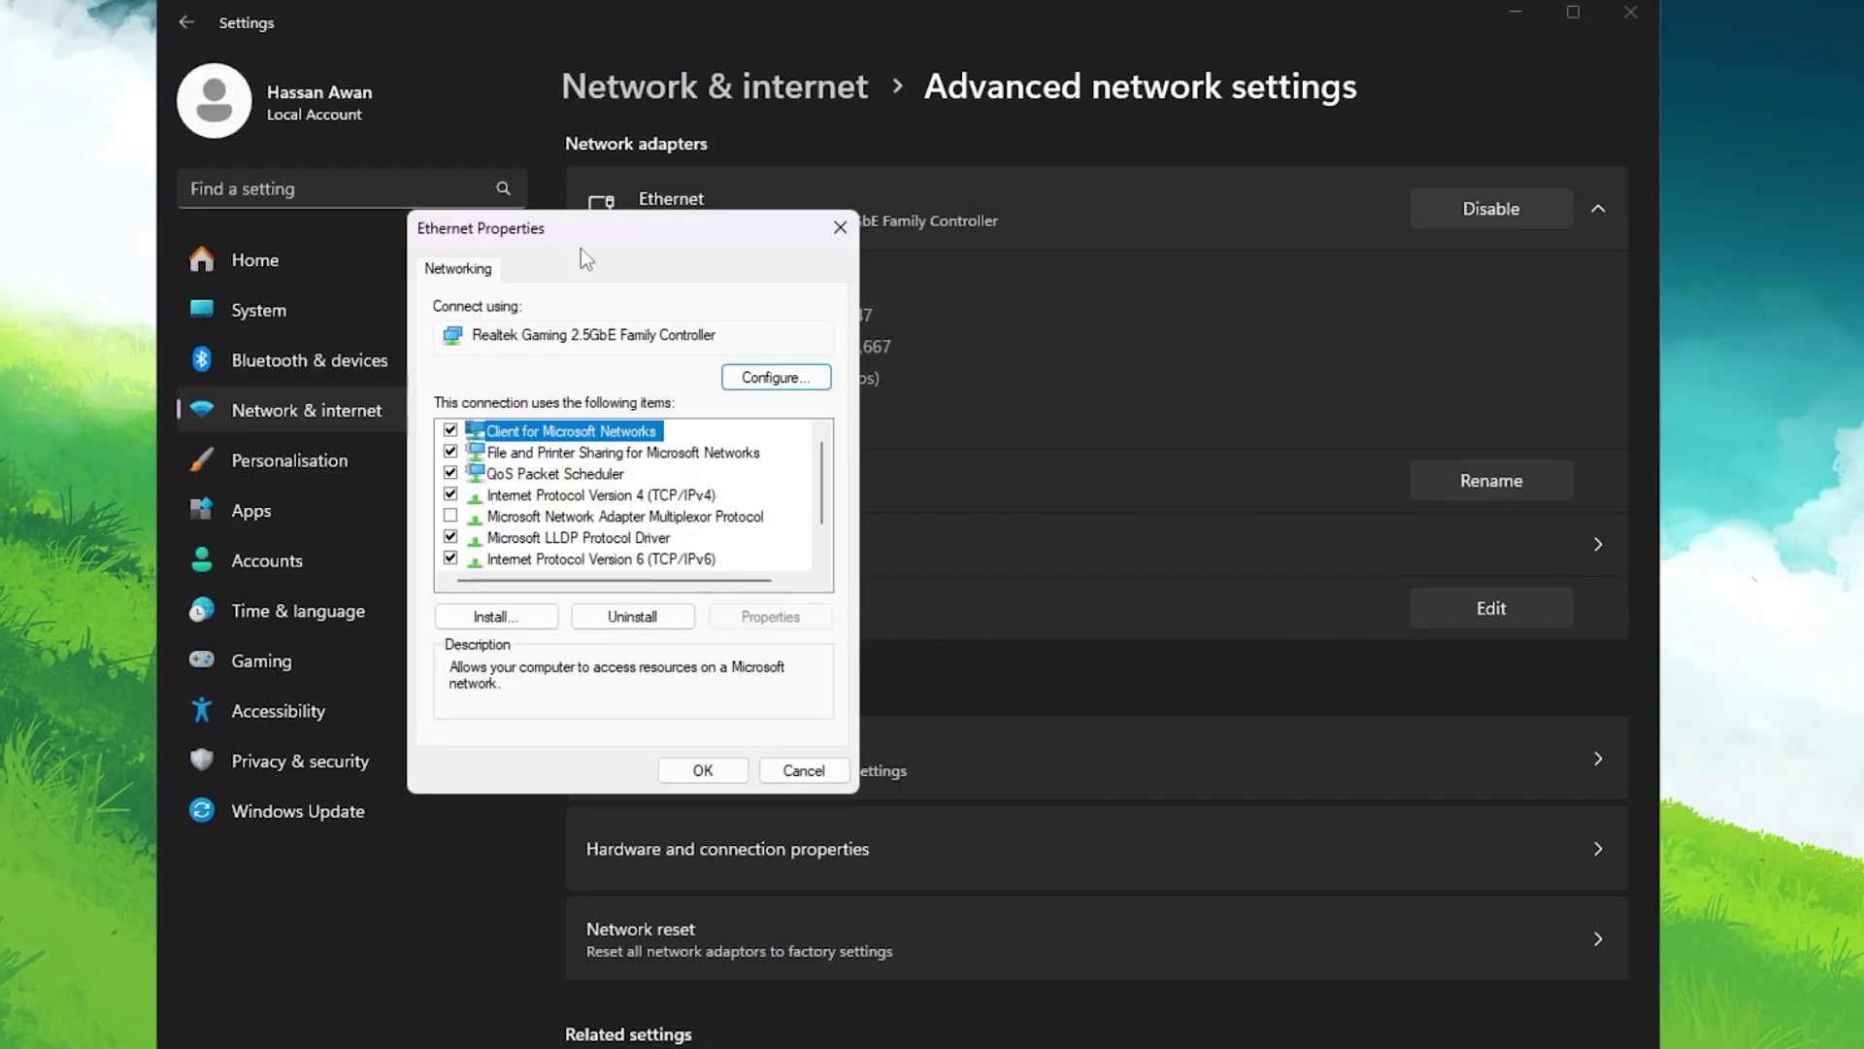
left_click(776, 376)
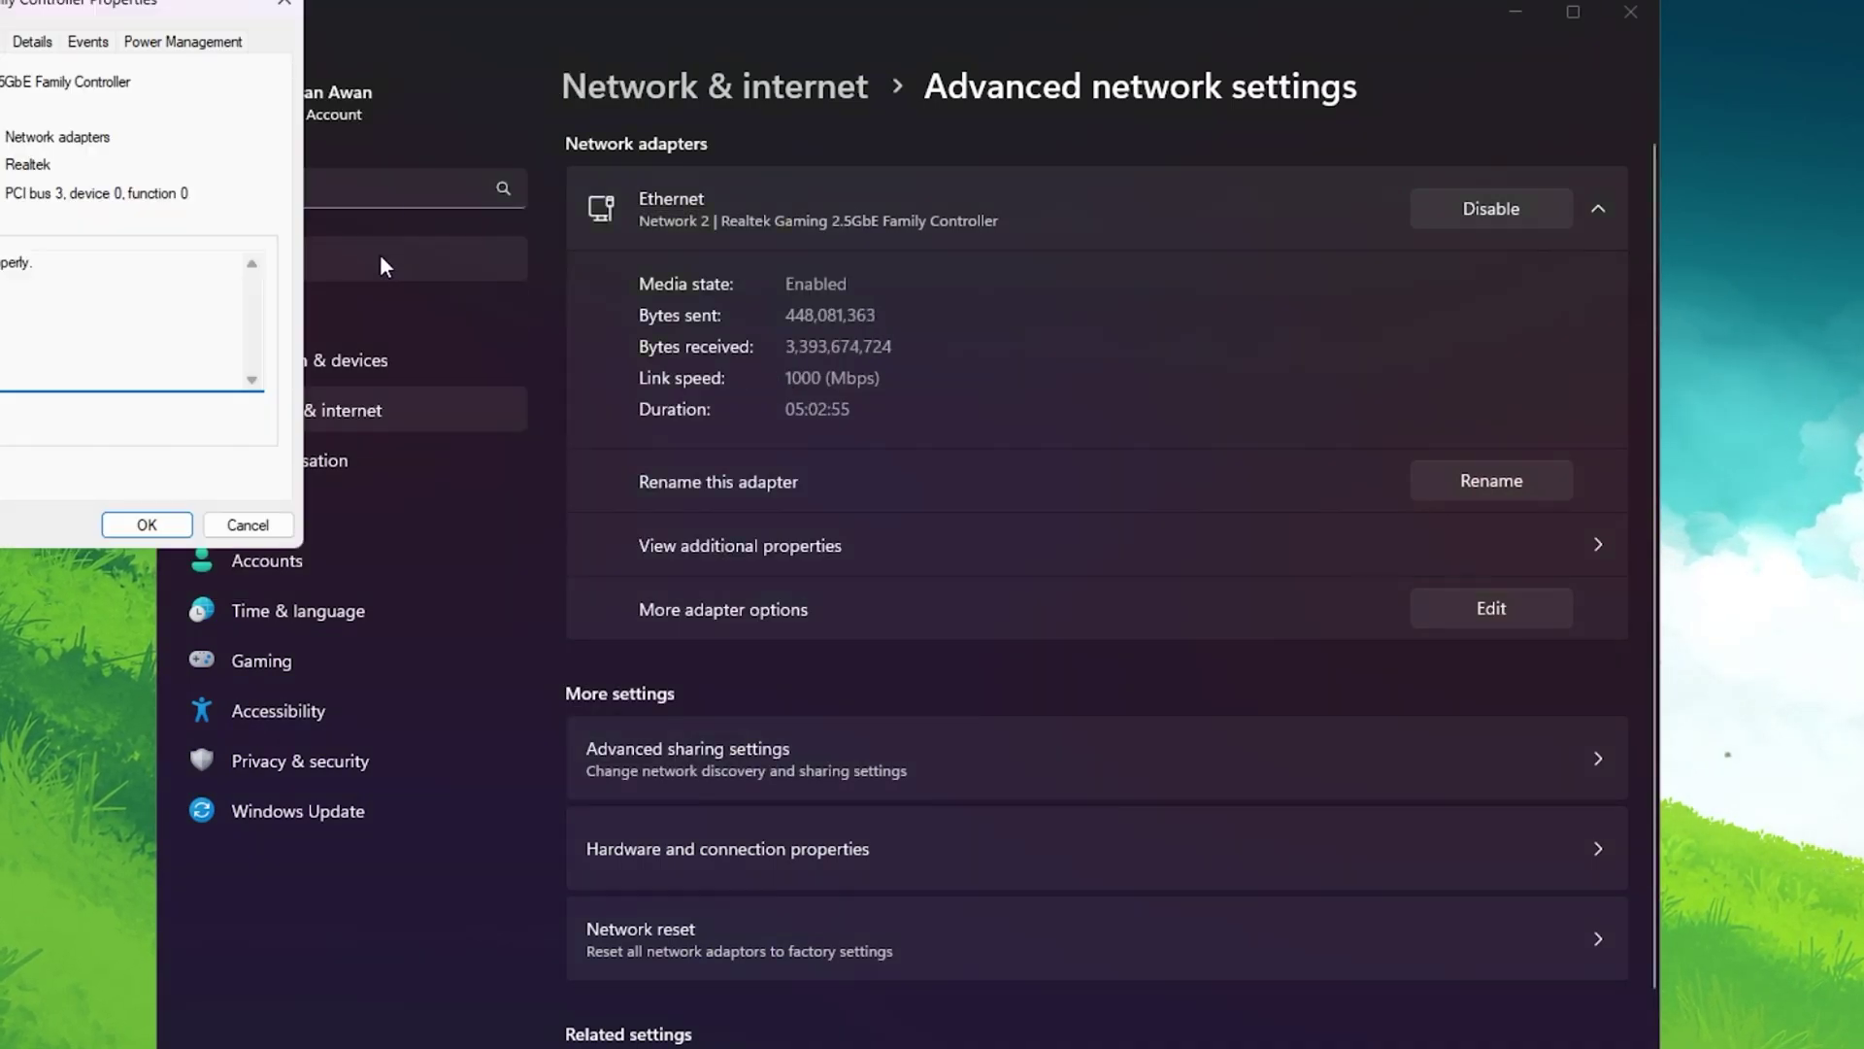
- Review Energy-Efficient Ethernet, Flow Control, Green Ethernet, Interrupt Moderation, Jumbo Frame and NS Offload on the Advanced tab
left_click_drag(146, 3, 1088, 274)
left_click(801, 252)
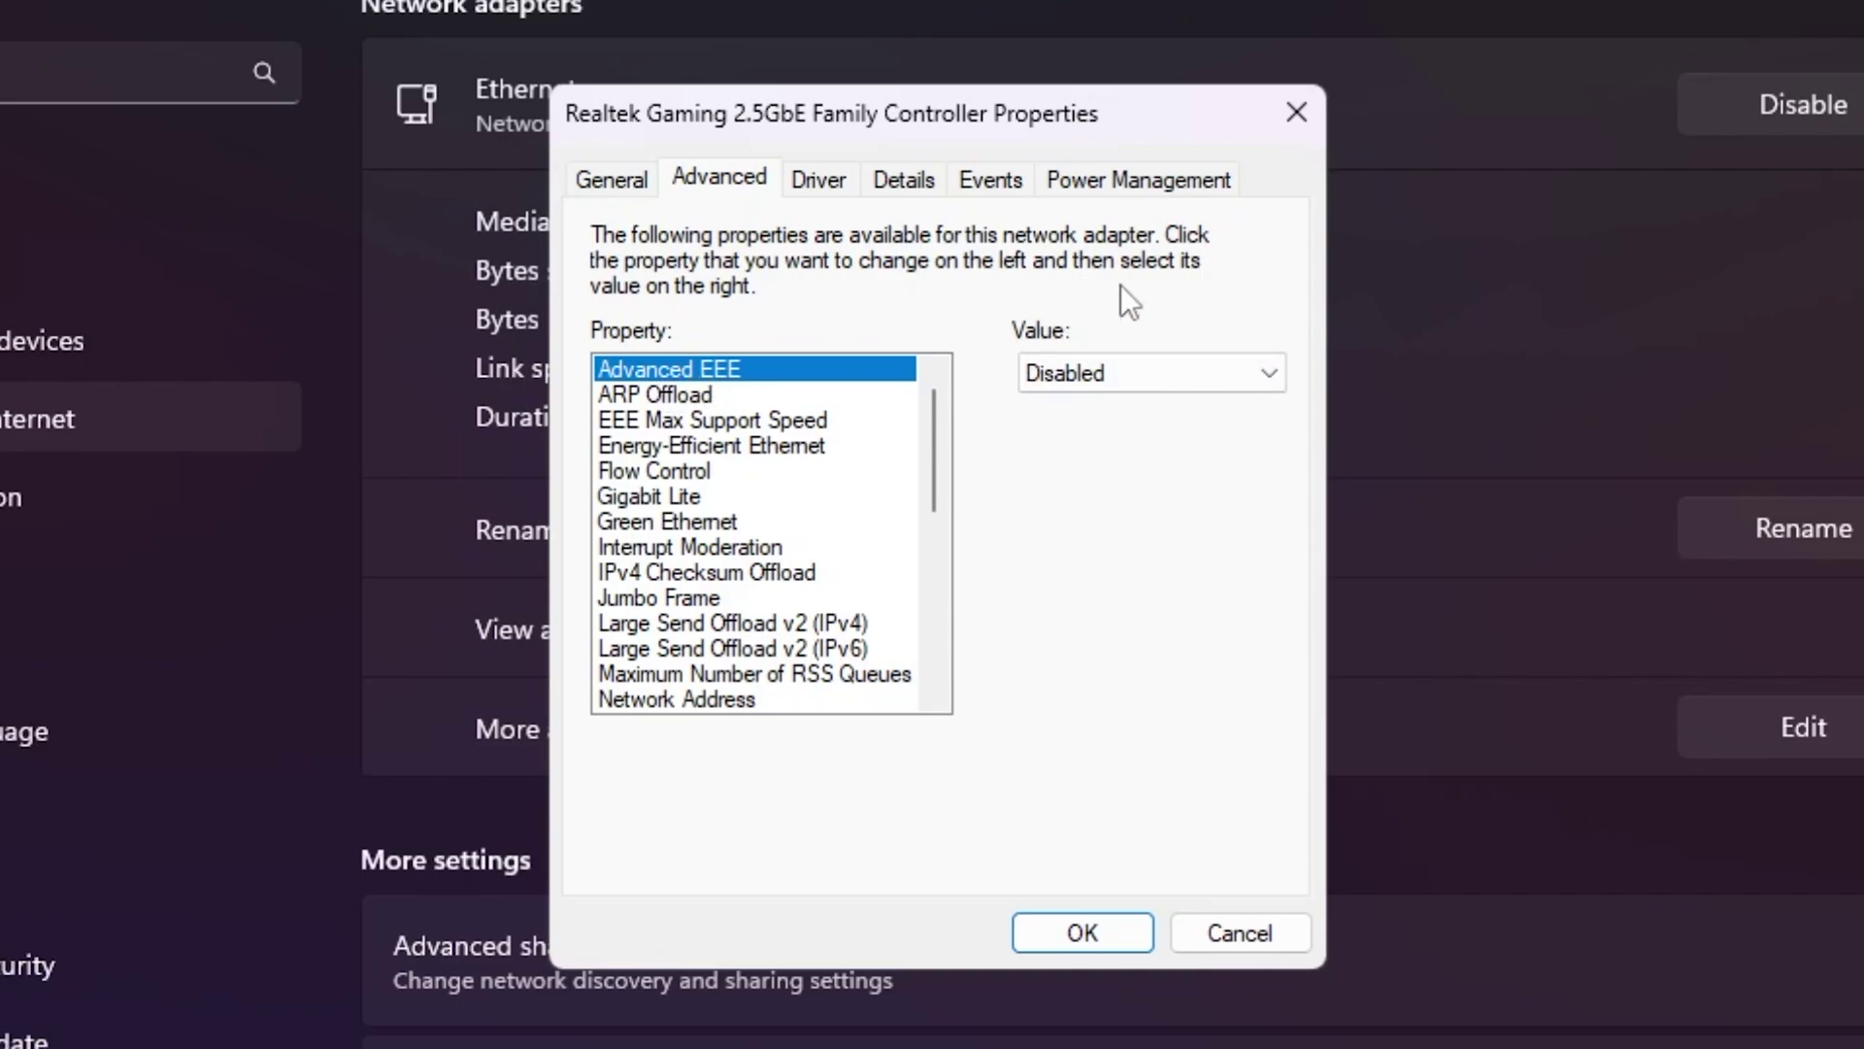
left_click(706, 445)
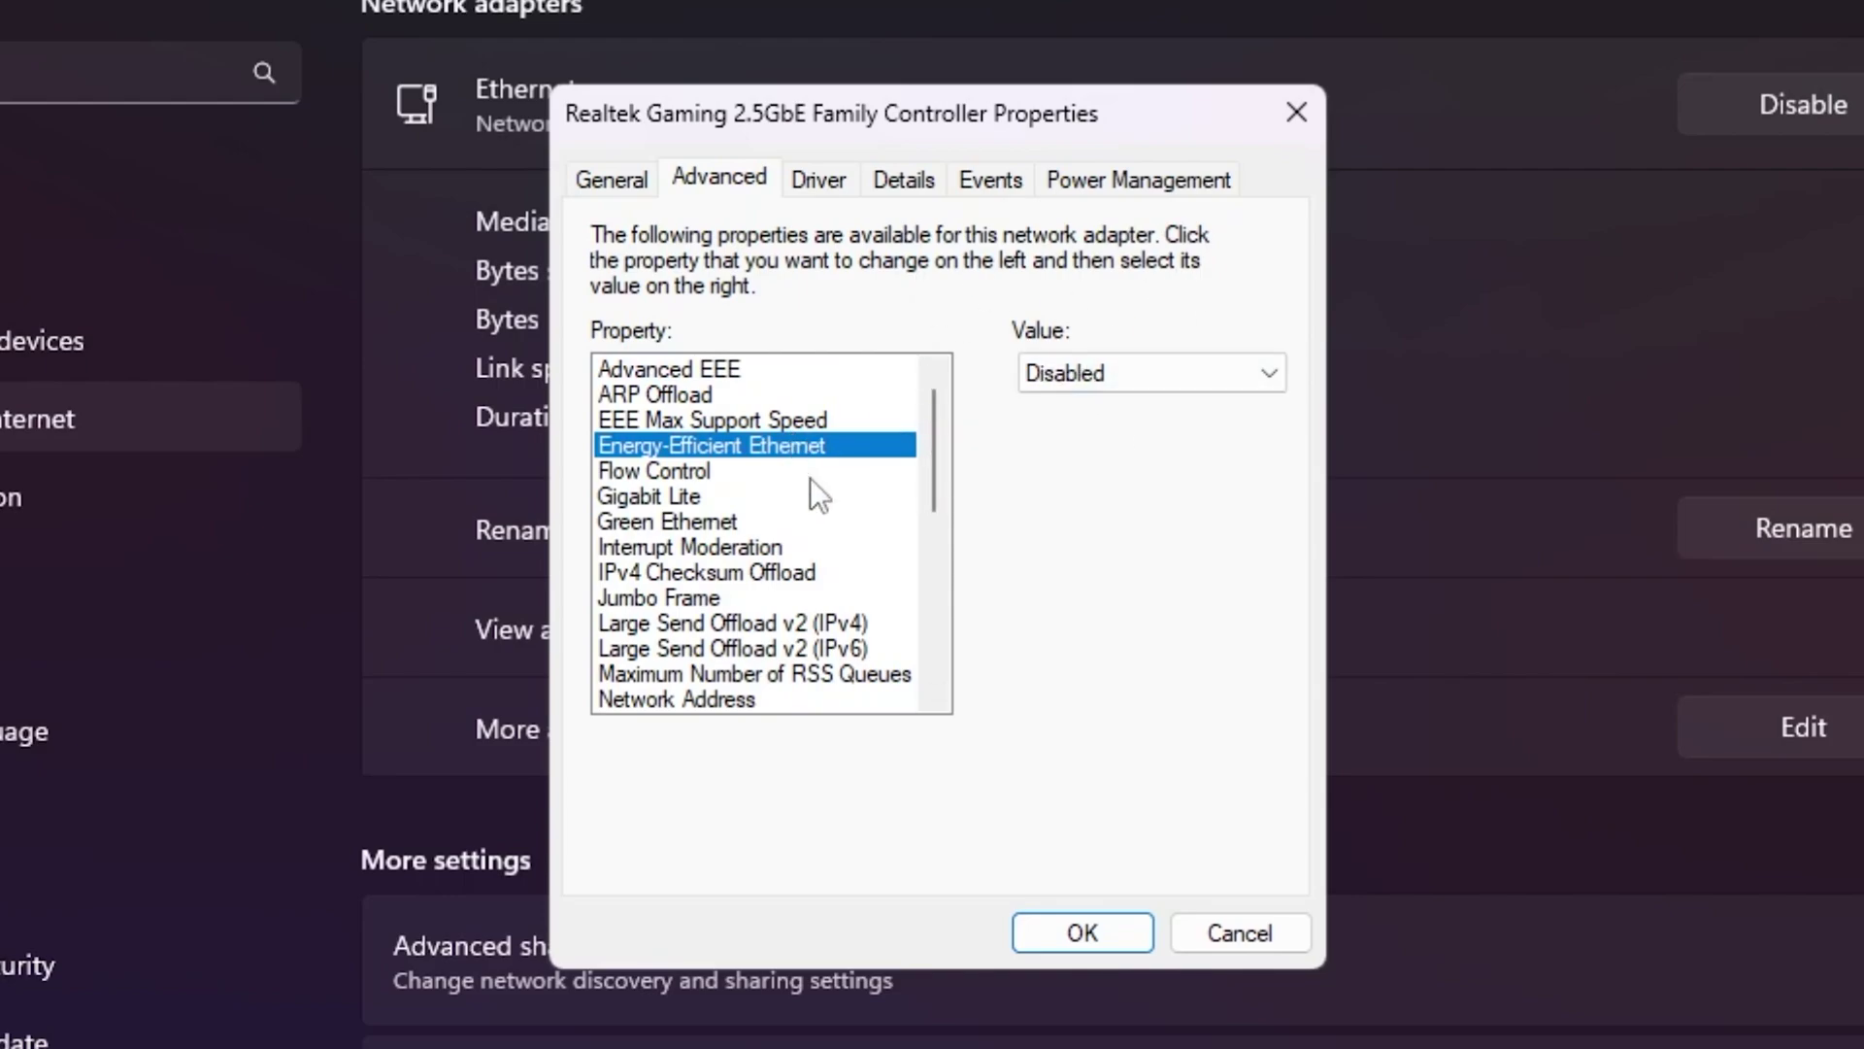
left_click(658, 473)
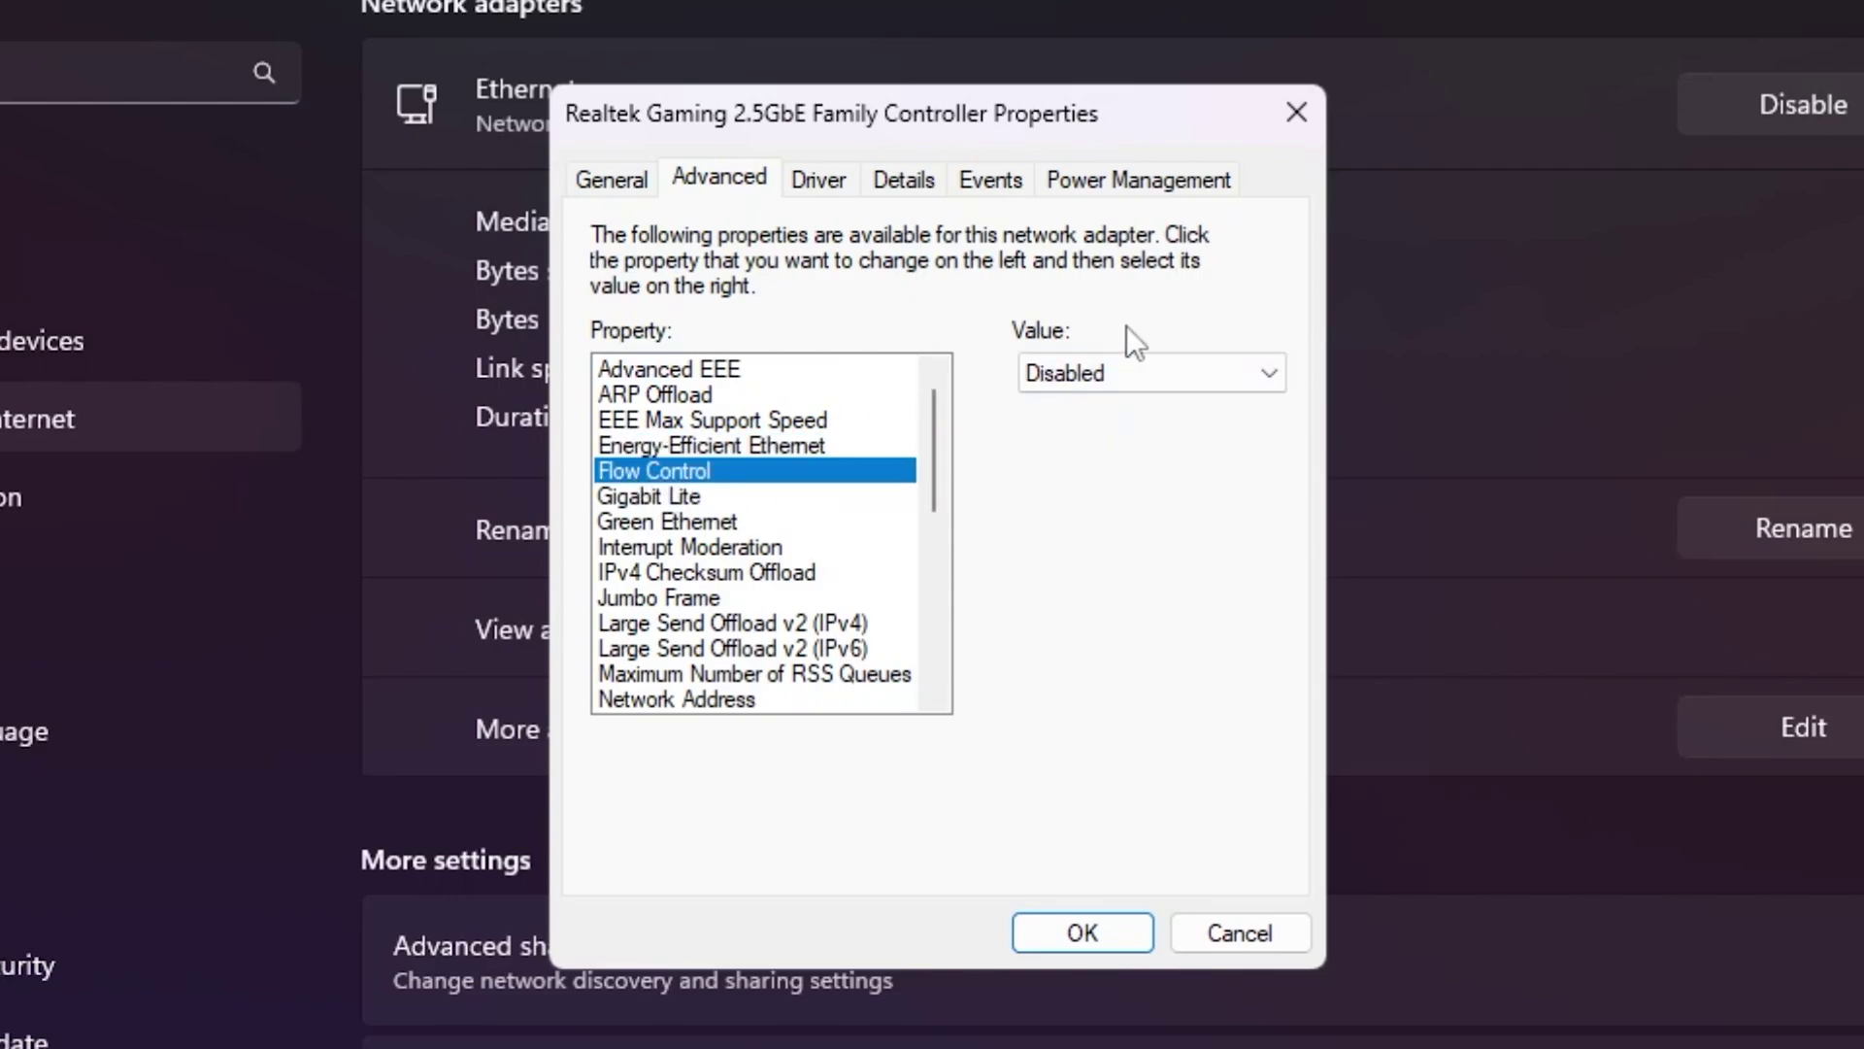
left_click(649, 524)
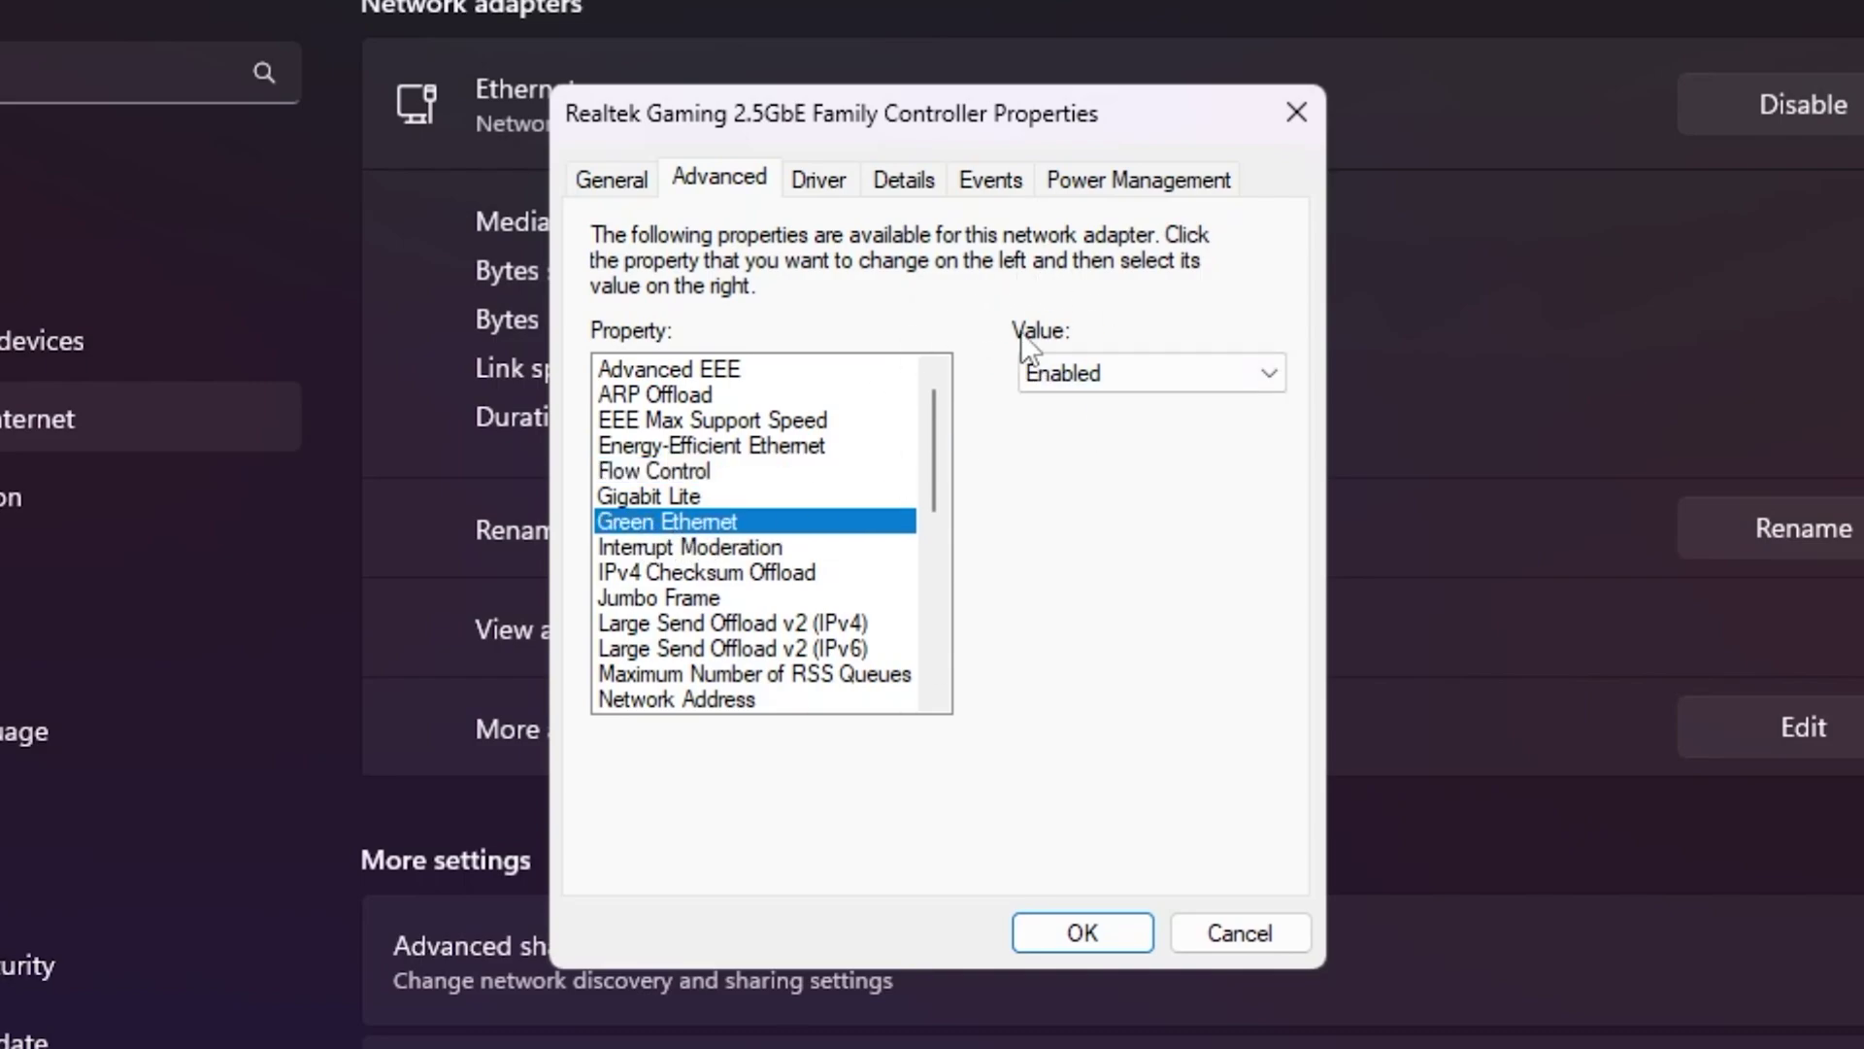
left_click(651, 549)
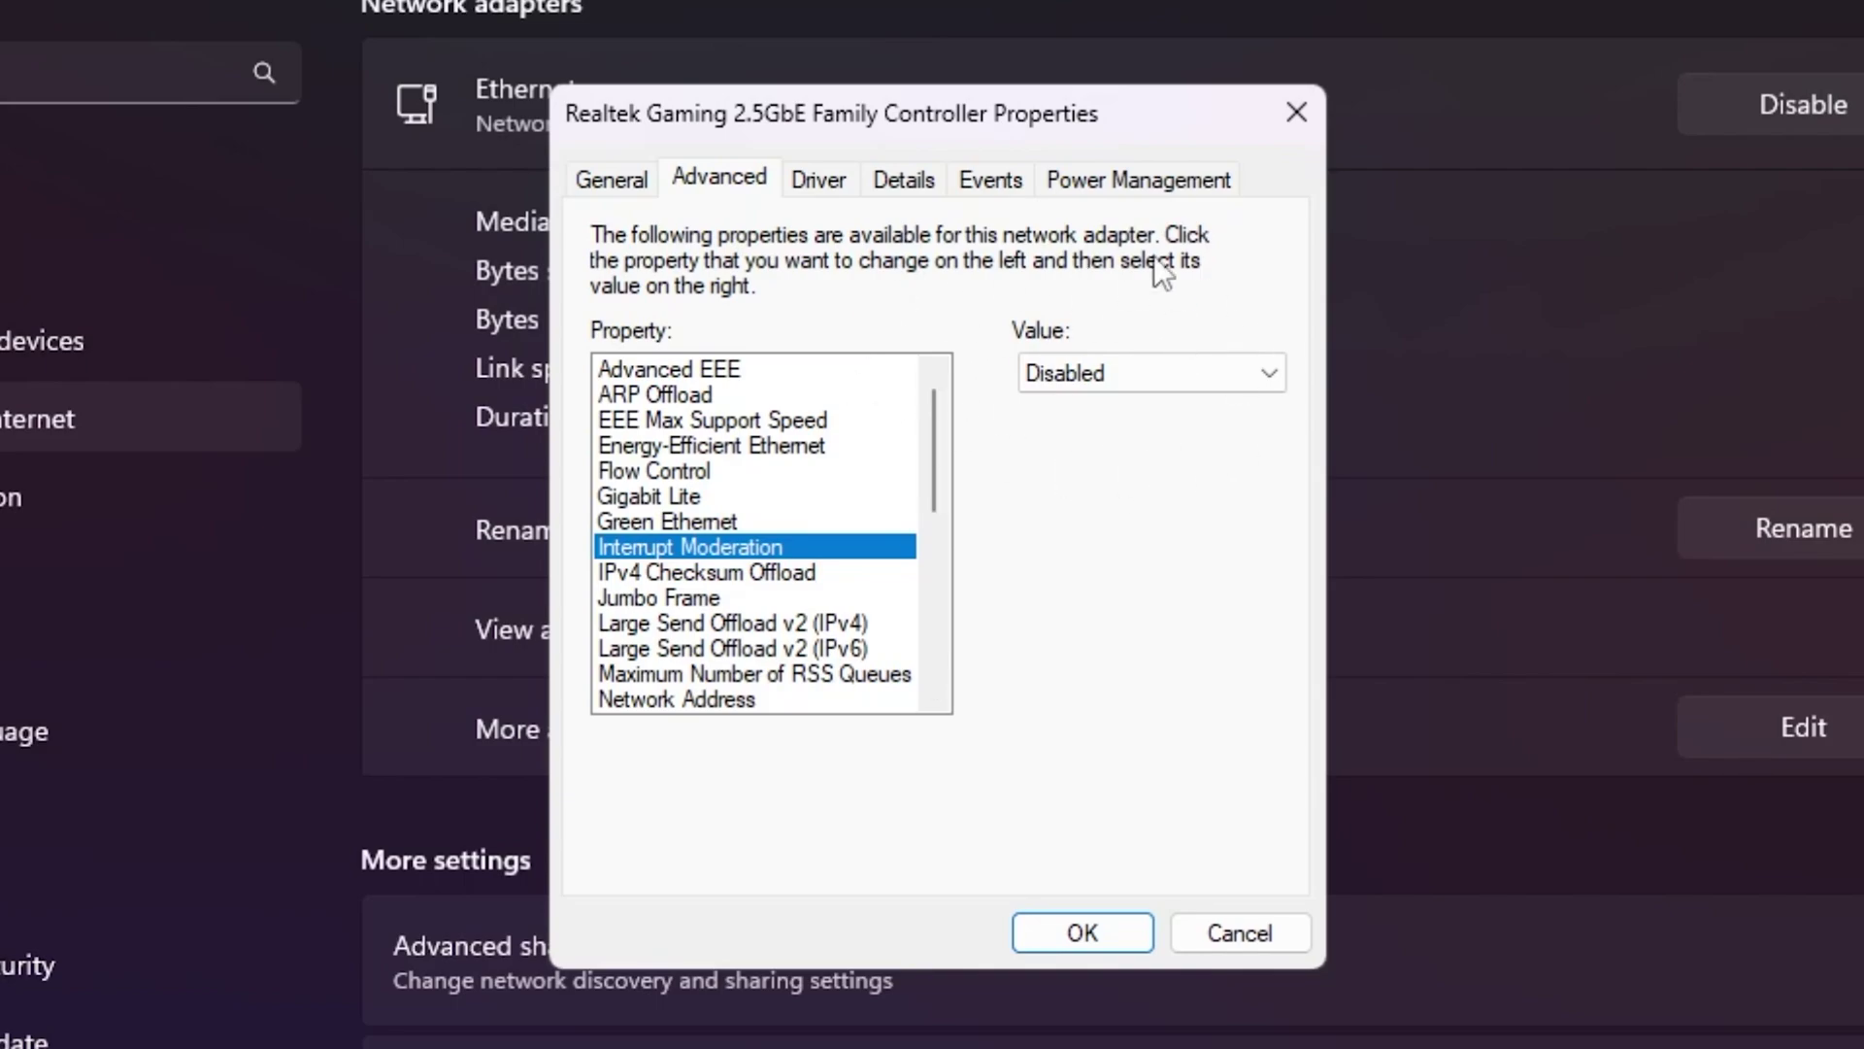
scroll(738, 525, "down", 1)
left_click(685, 524)
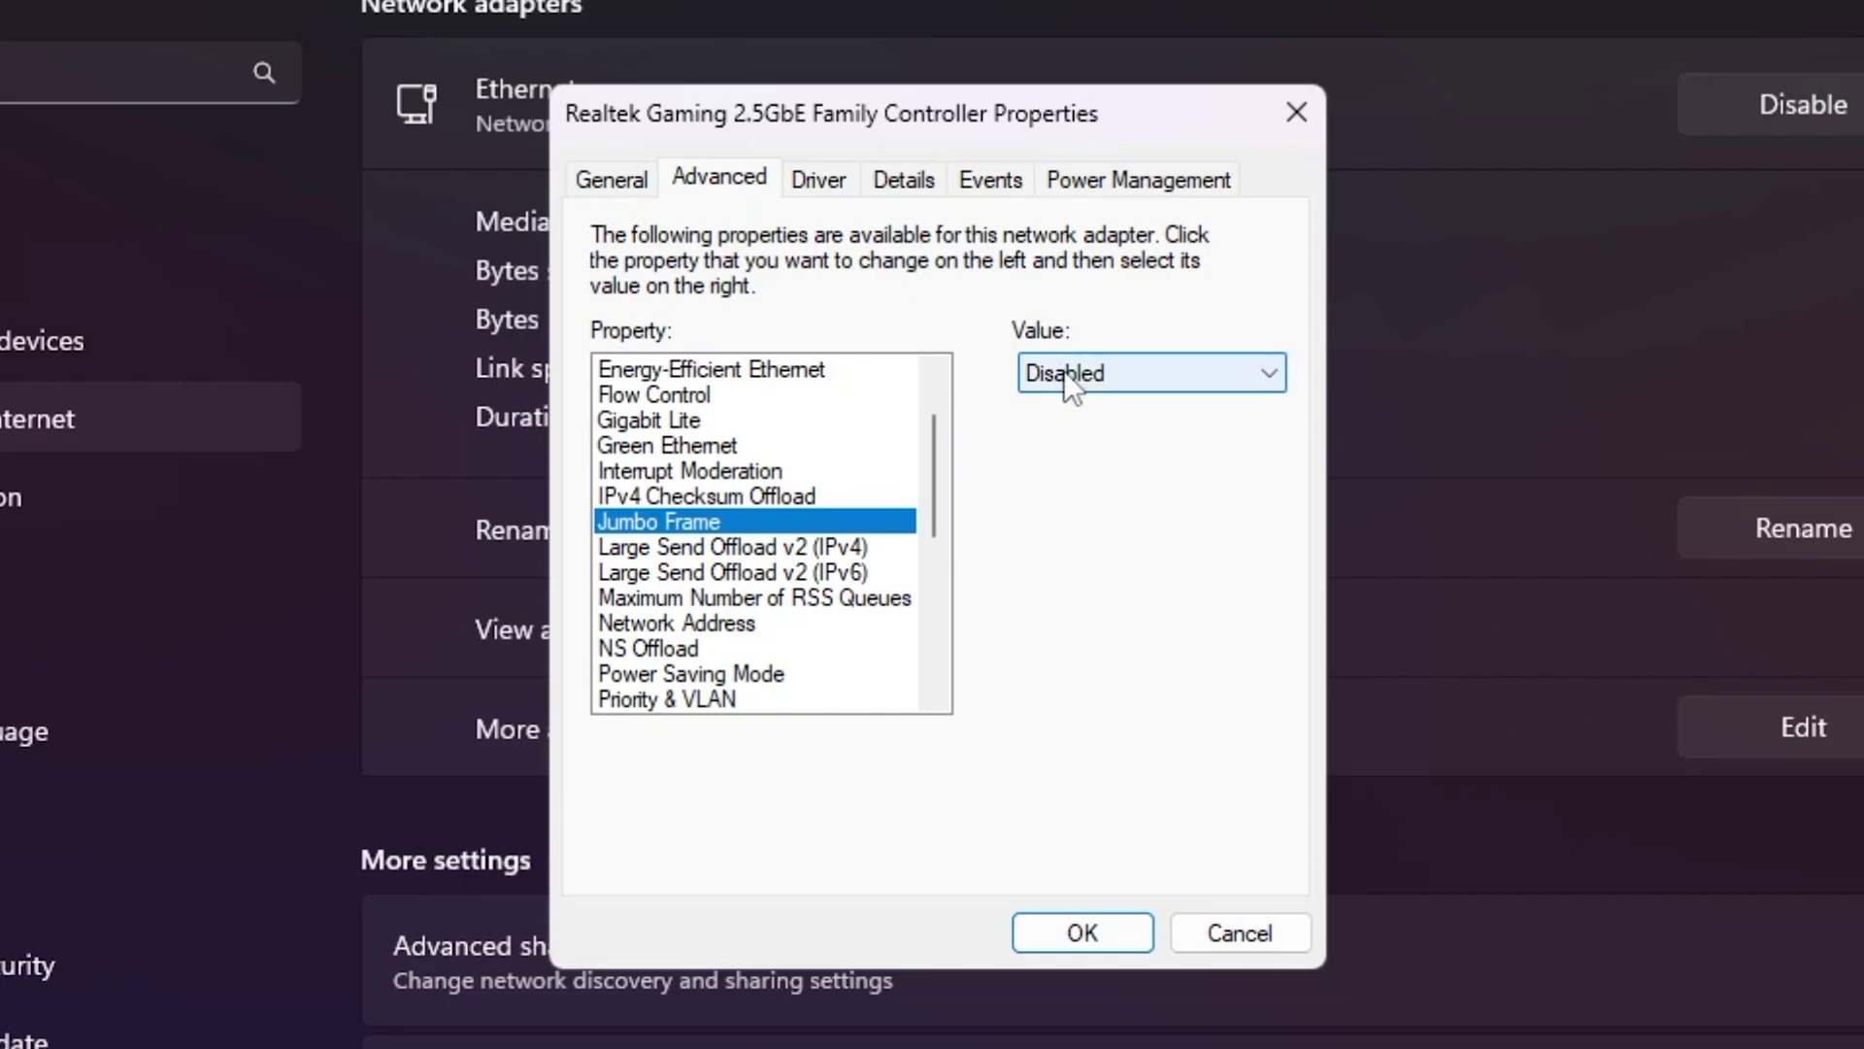
scroll(818, 527, "down", 1)
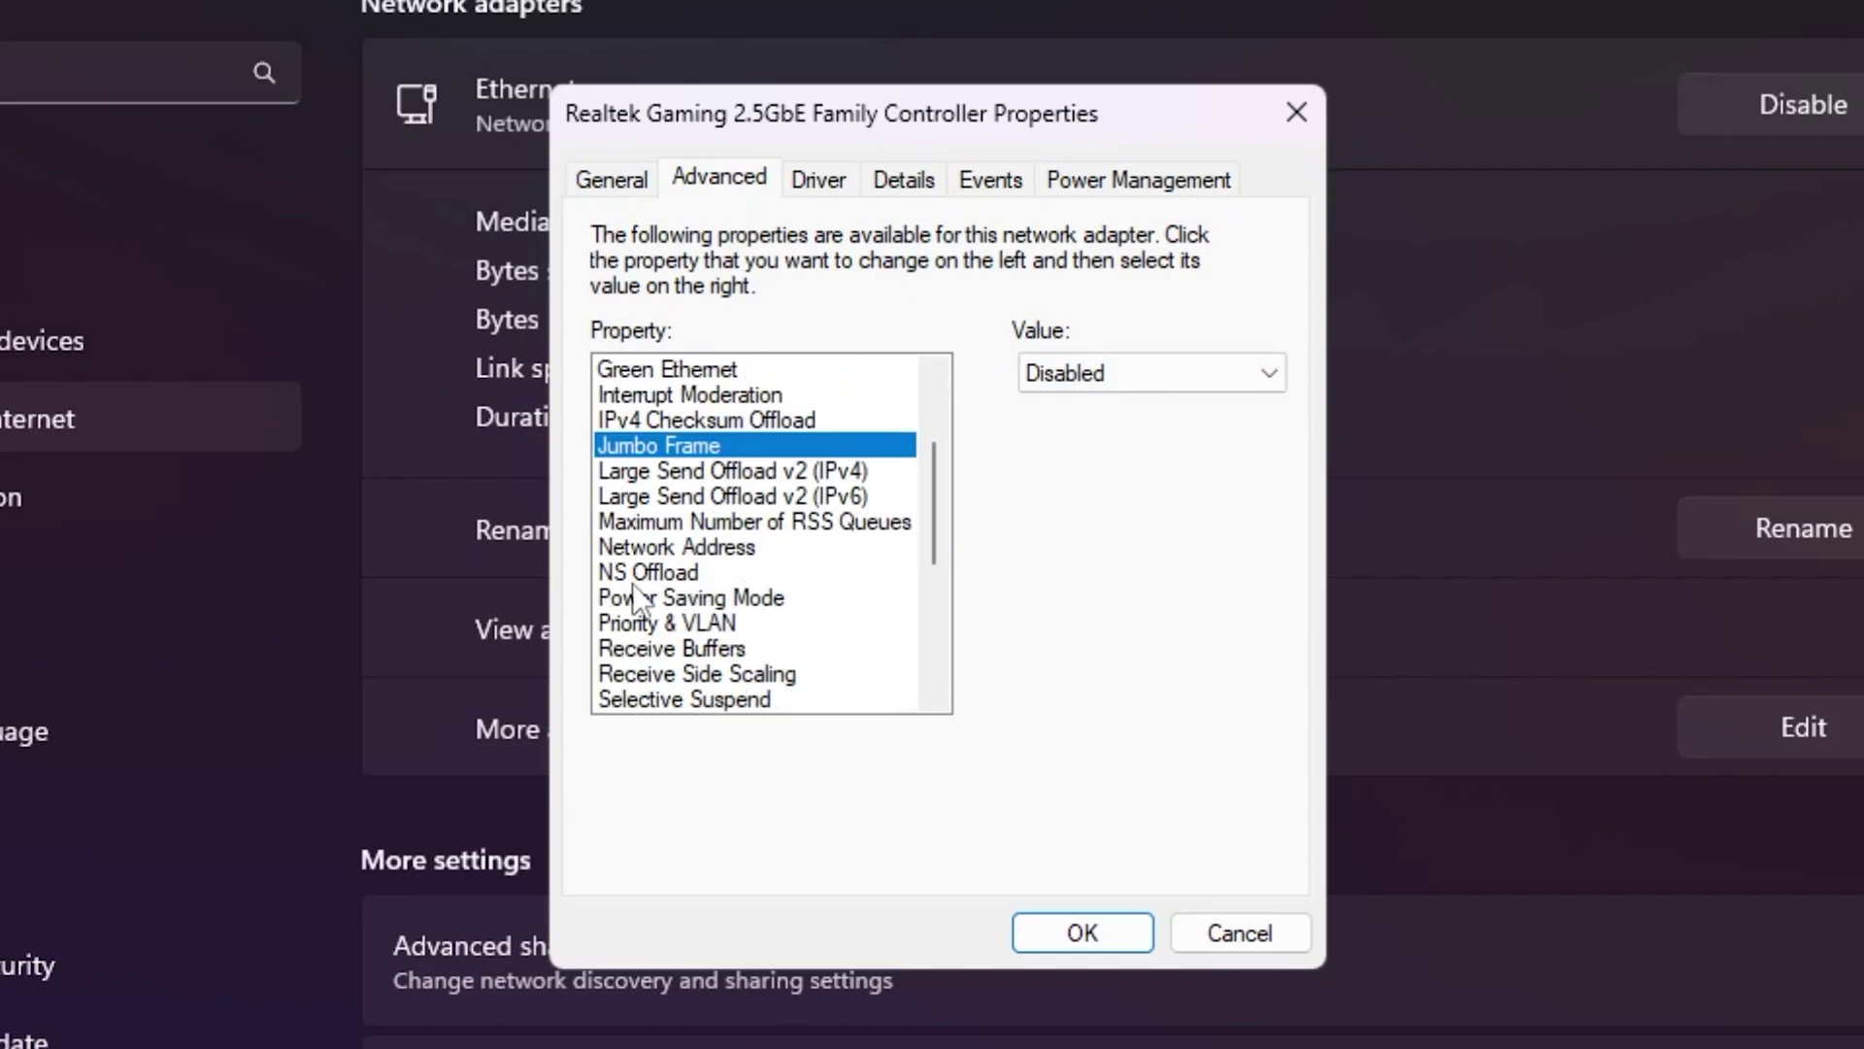
left_click(673, 575)
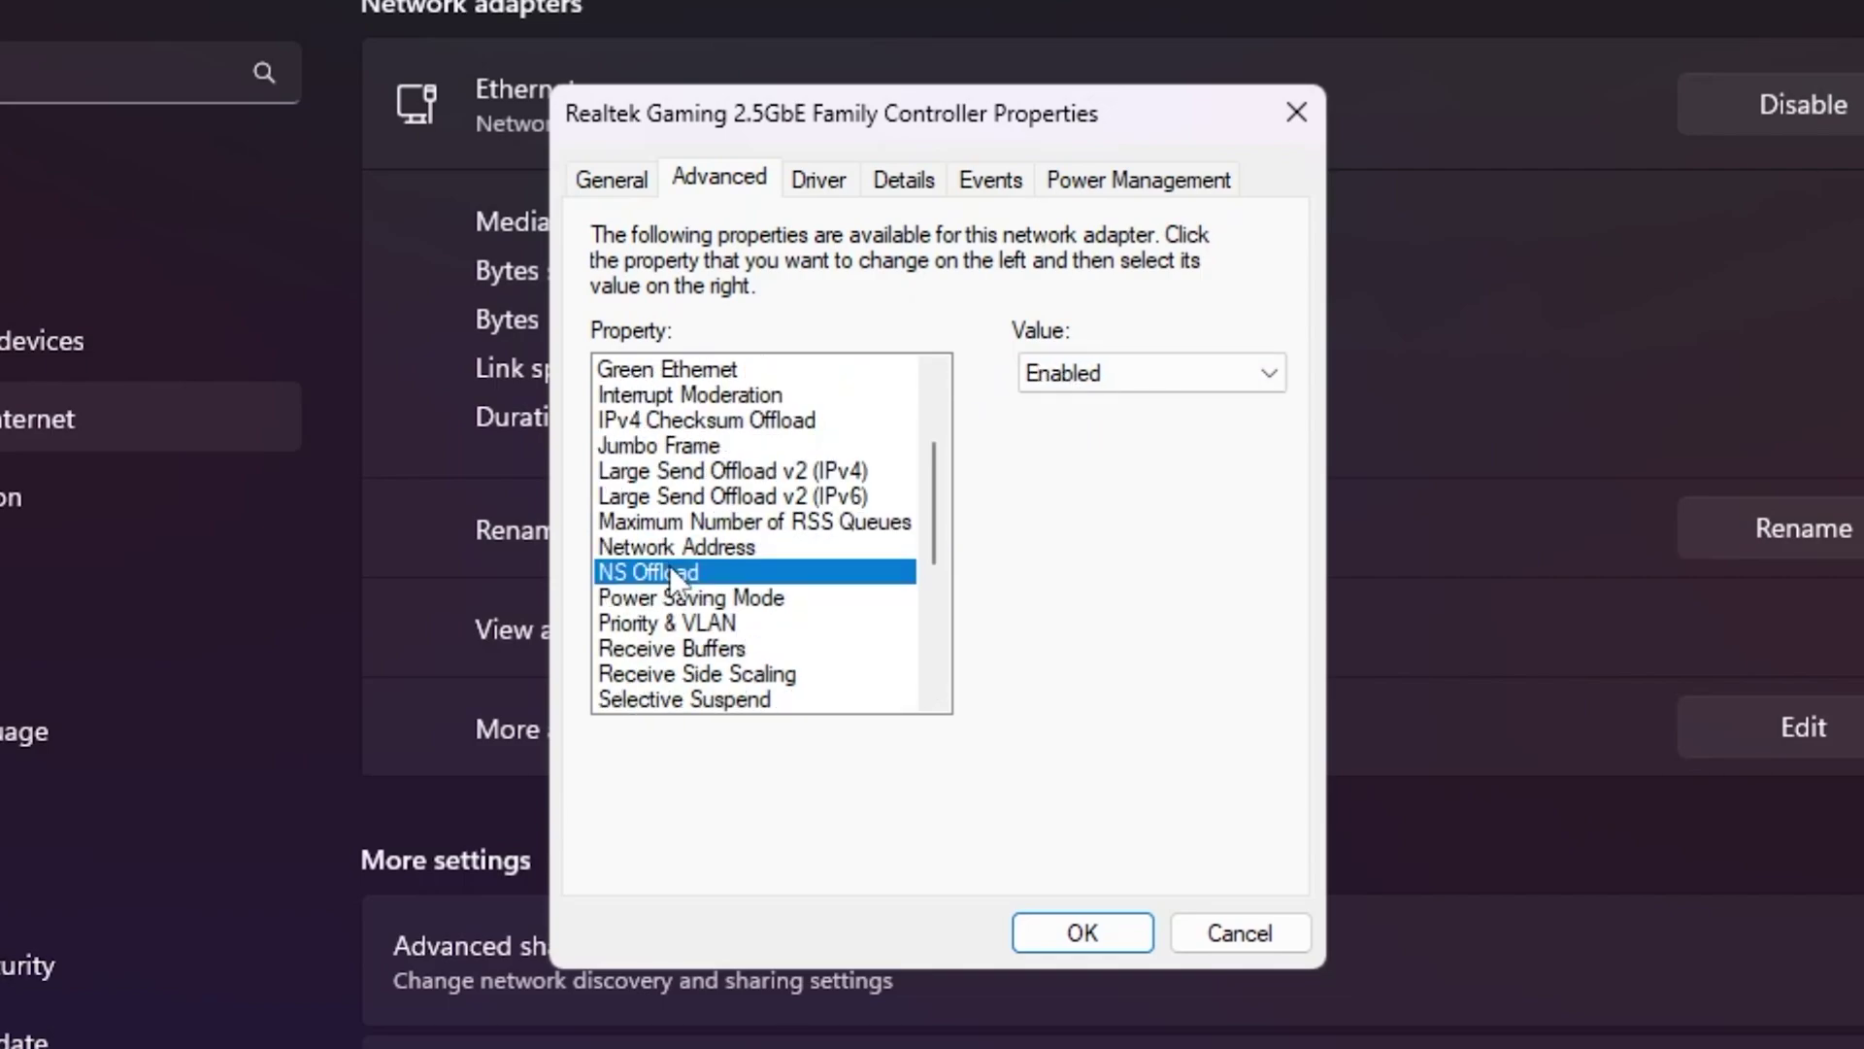
- Check Power Saving Mode and Receive Buffers, keep Speed & Duplex at 1.0 Gbps Full Duplex, and confirm
left_click(660, 599)
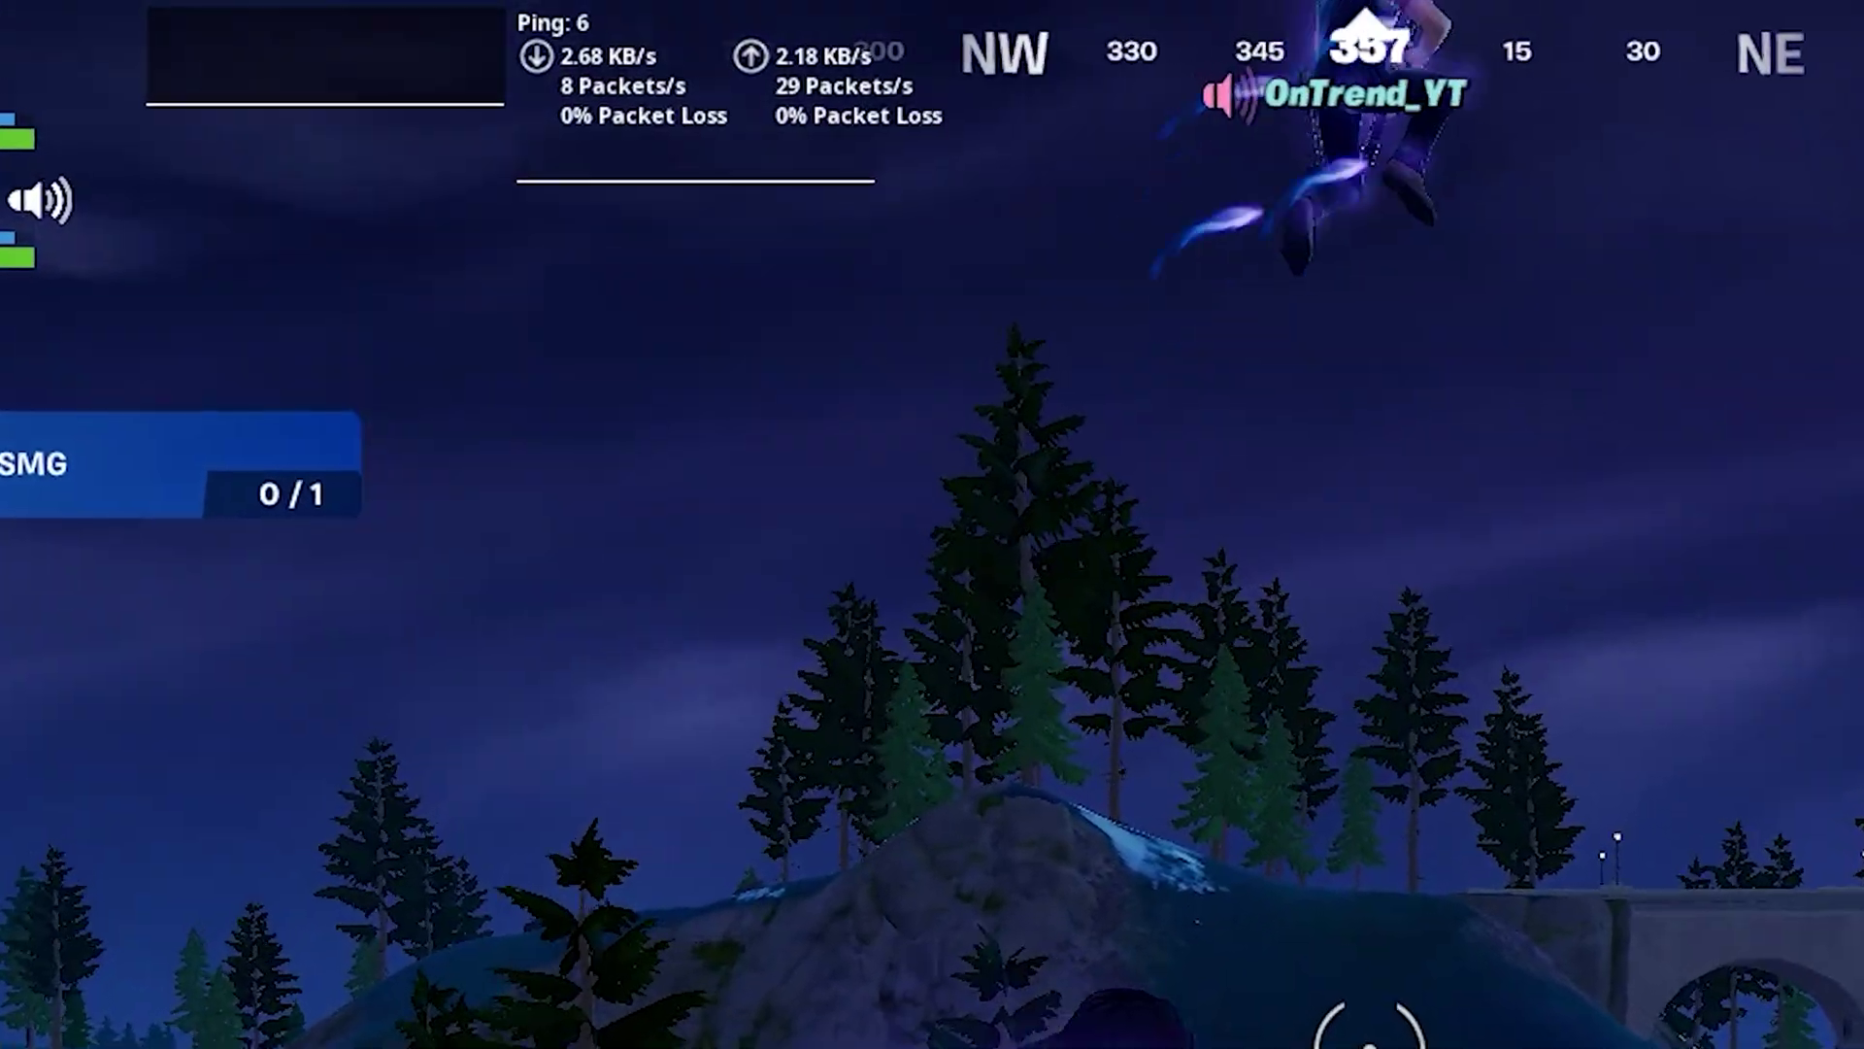
left_click(651, 649)
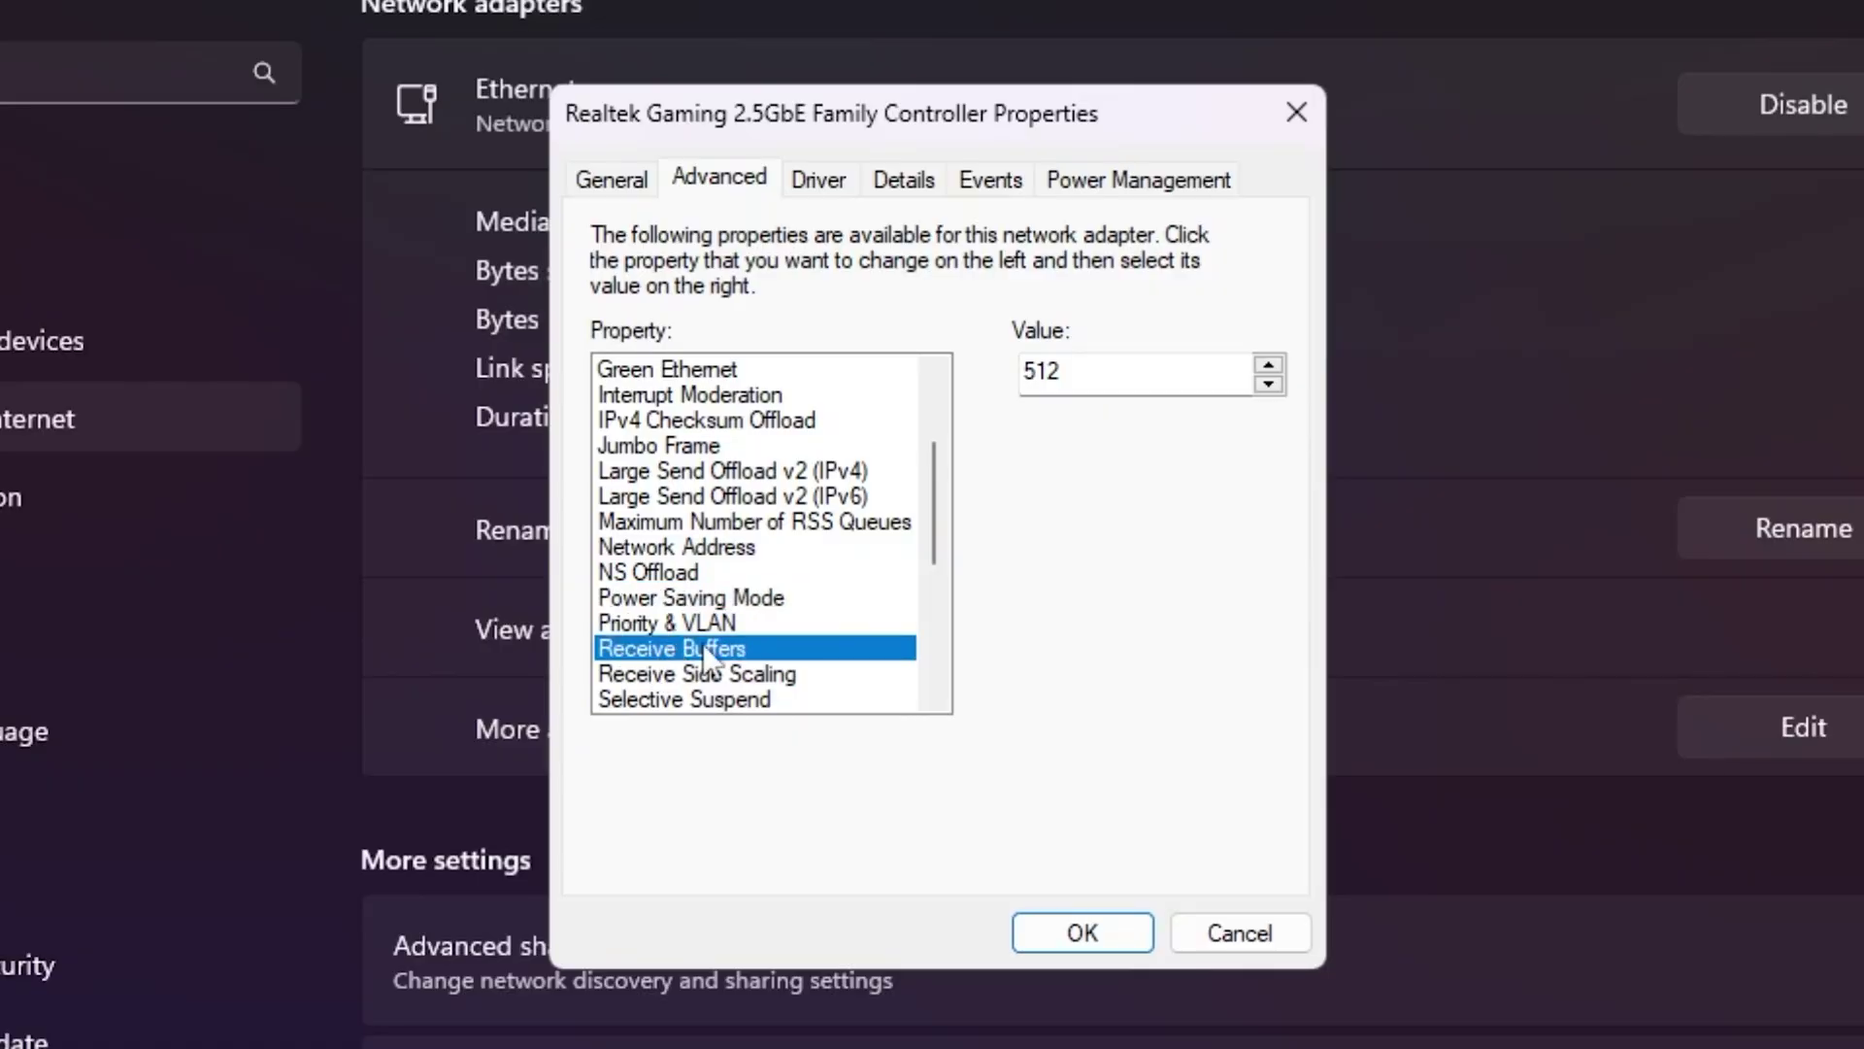
scroll(806, 534, "down", 2)
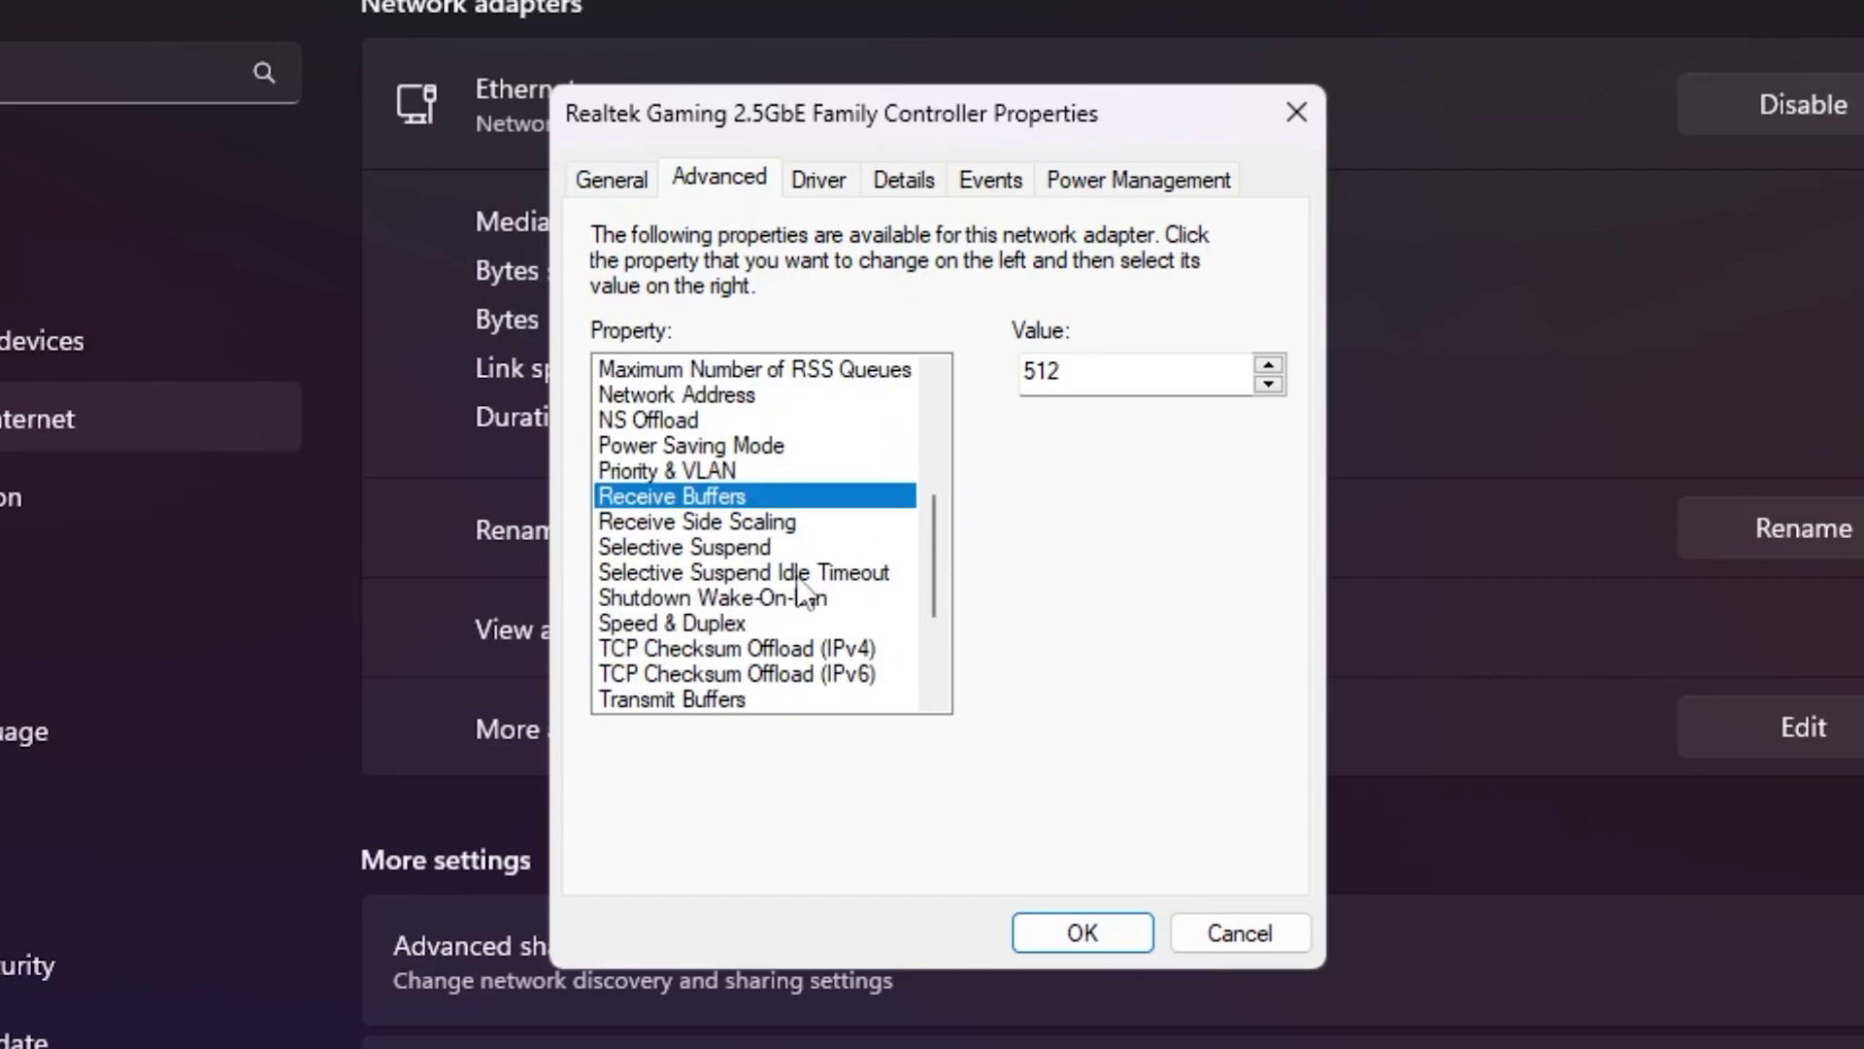
left_click(626, 626)
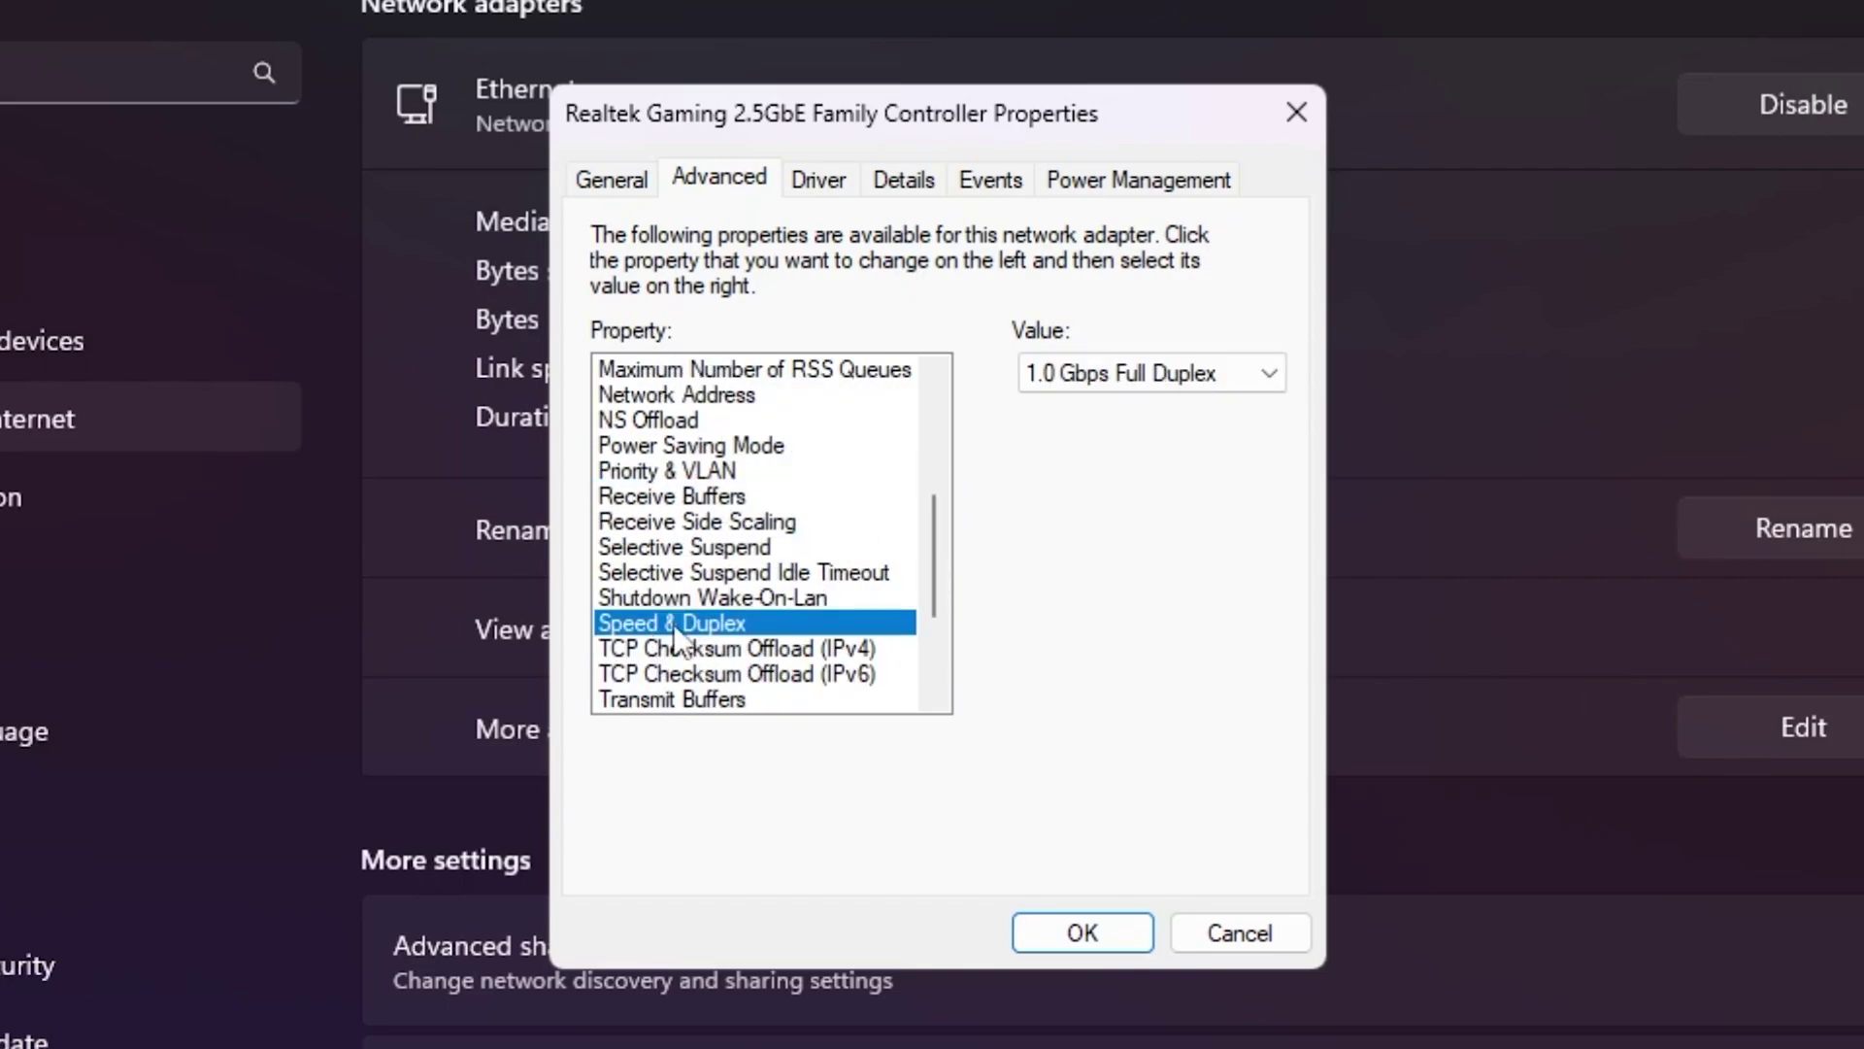
left_click(1106, 377)
left_click(1092, 398)
scroll(877, 444, "down", 3)
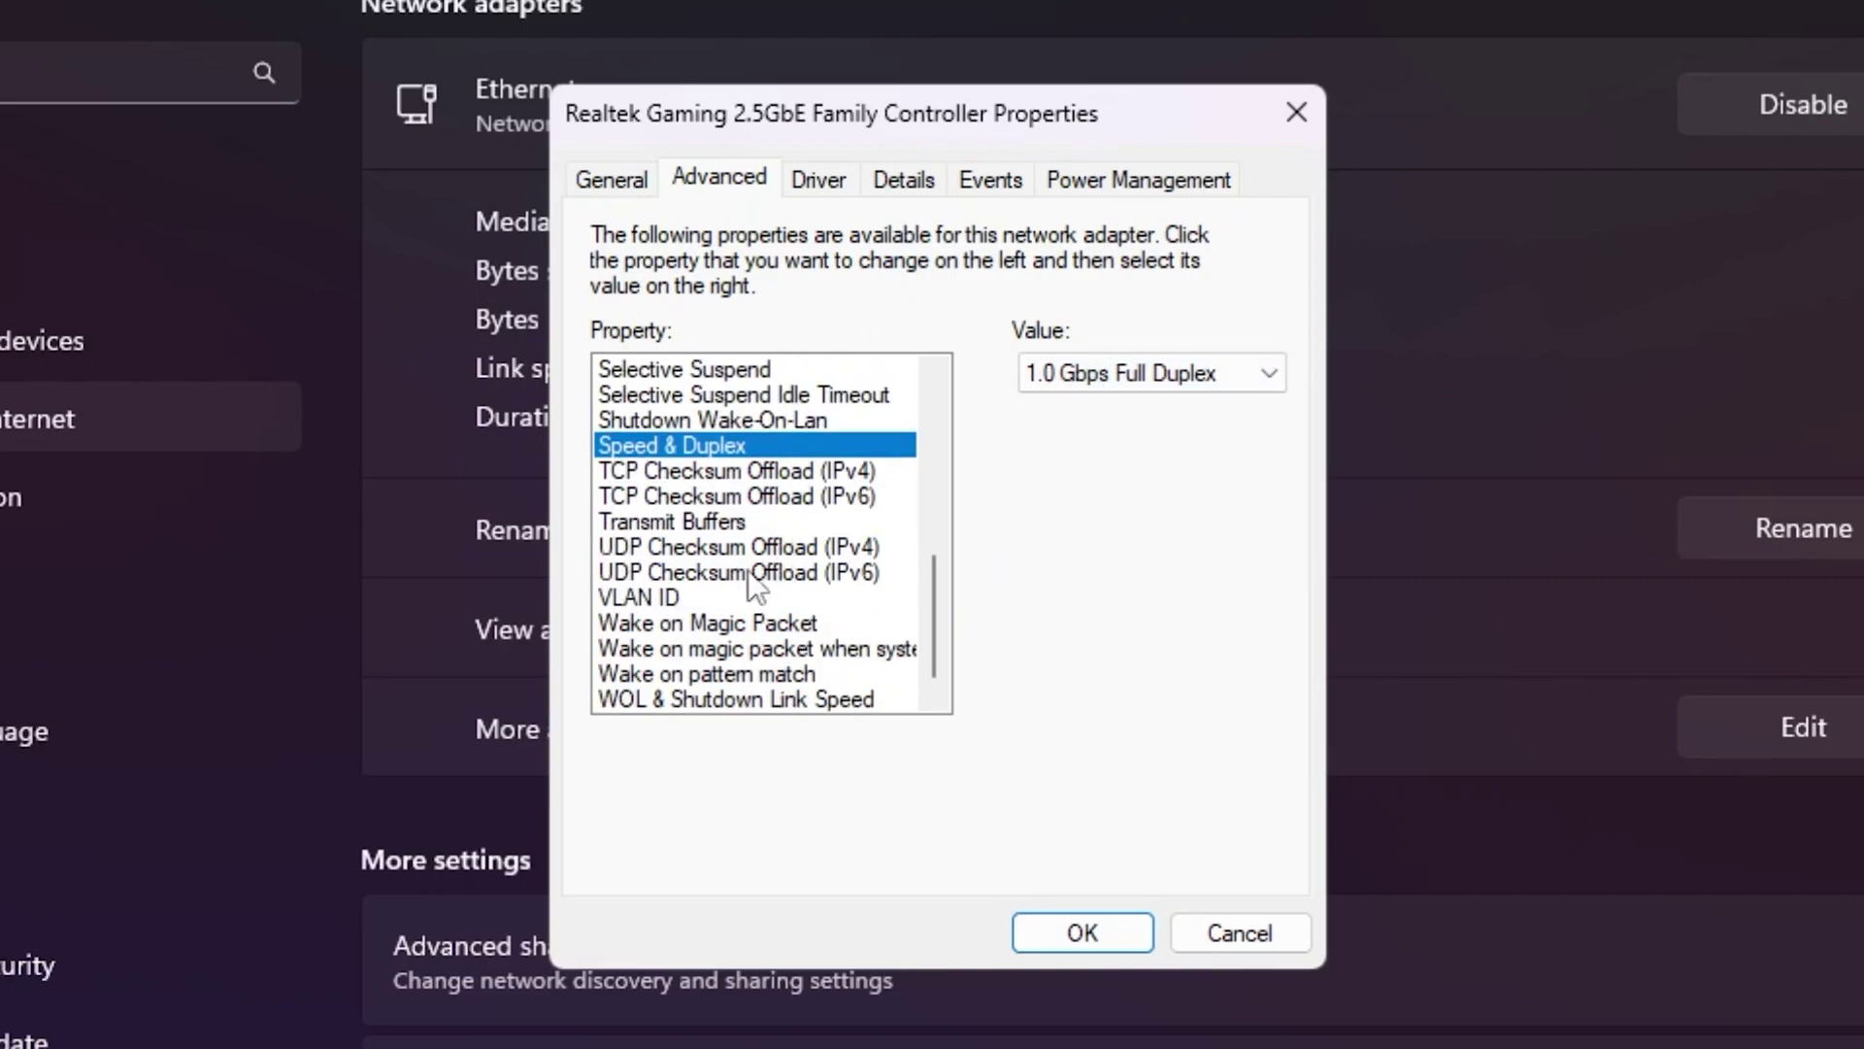
left_click(1084, 927)
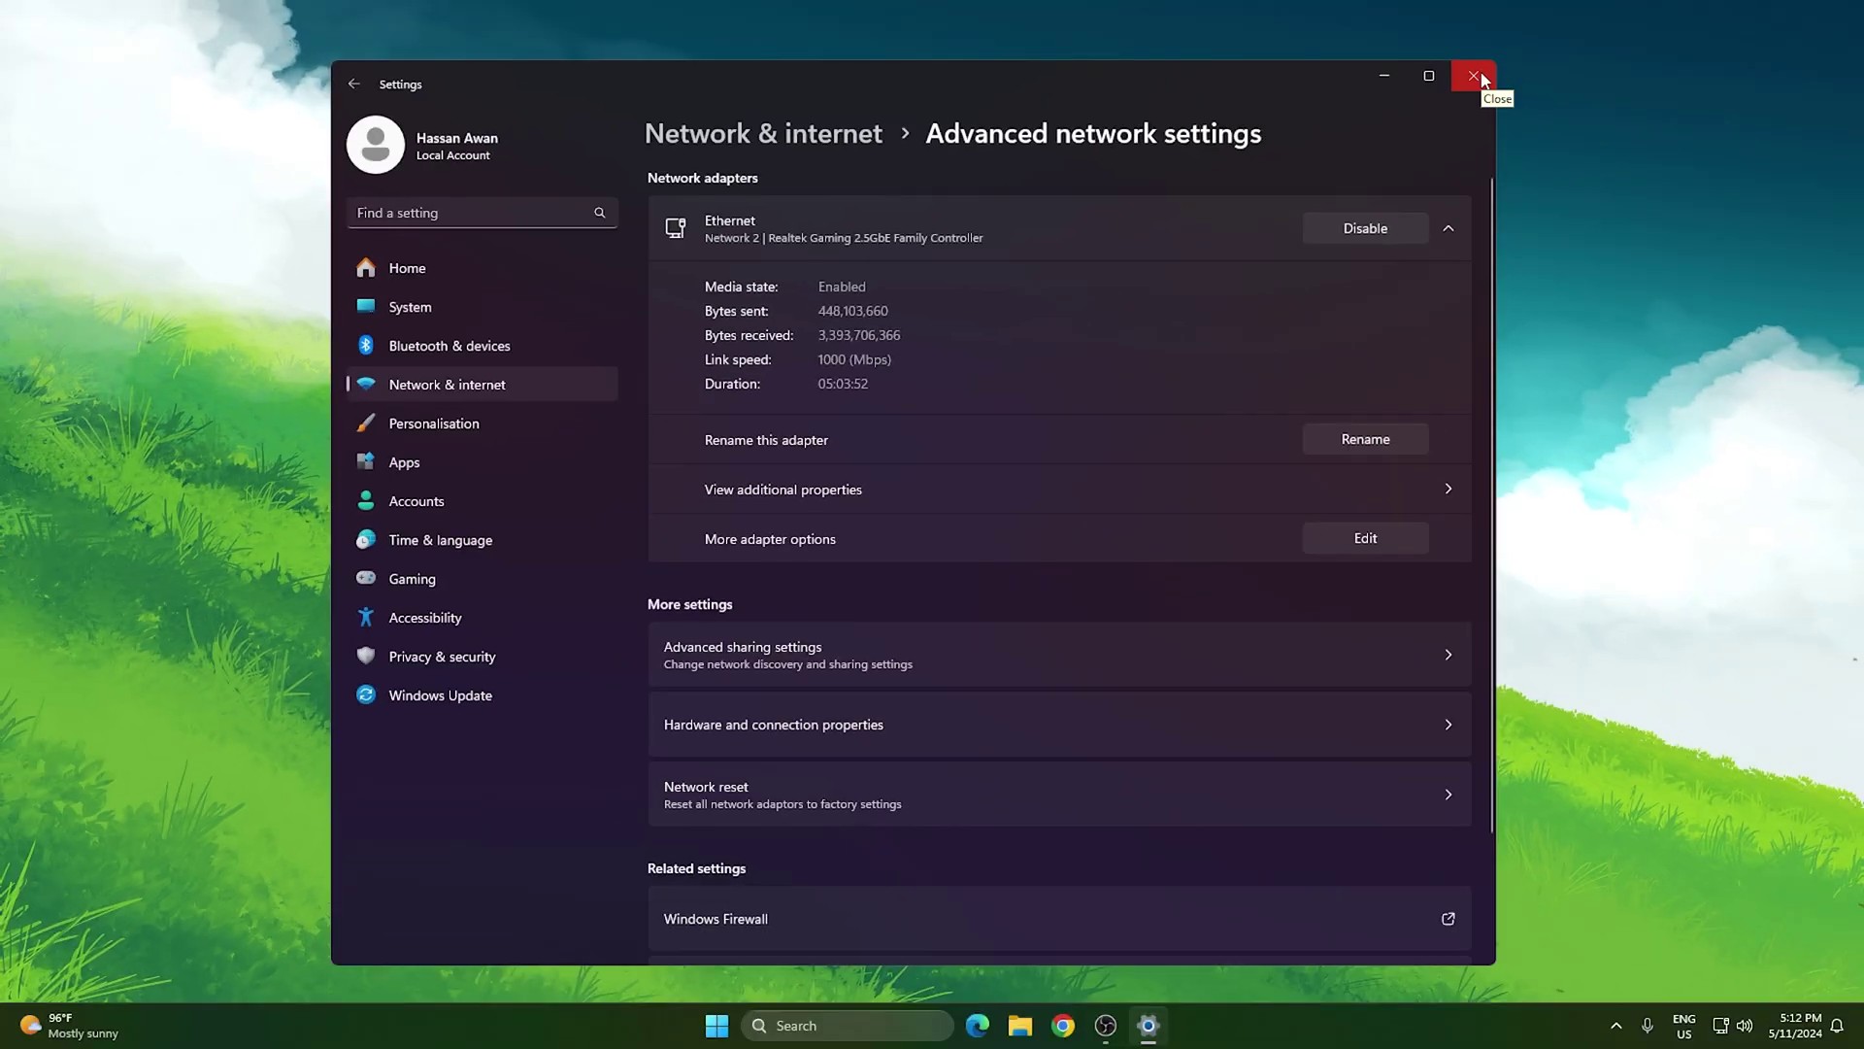
- Close Settings and open the Lower Ping Optimizations folder on the desktop
left_click(1477, 71)
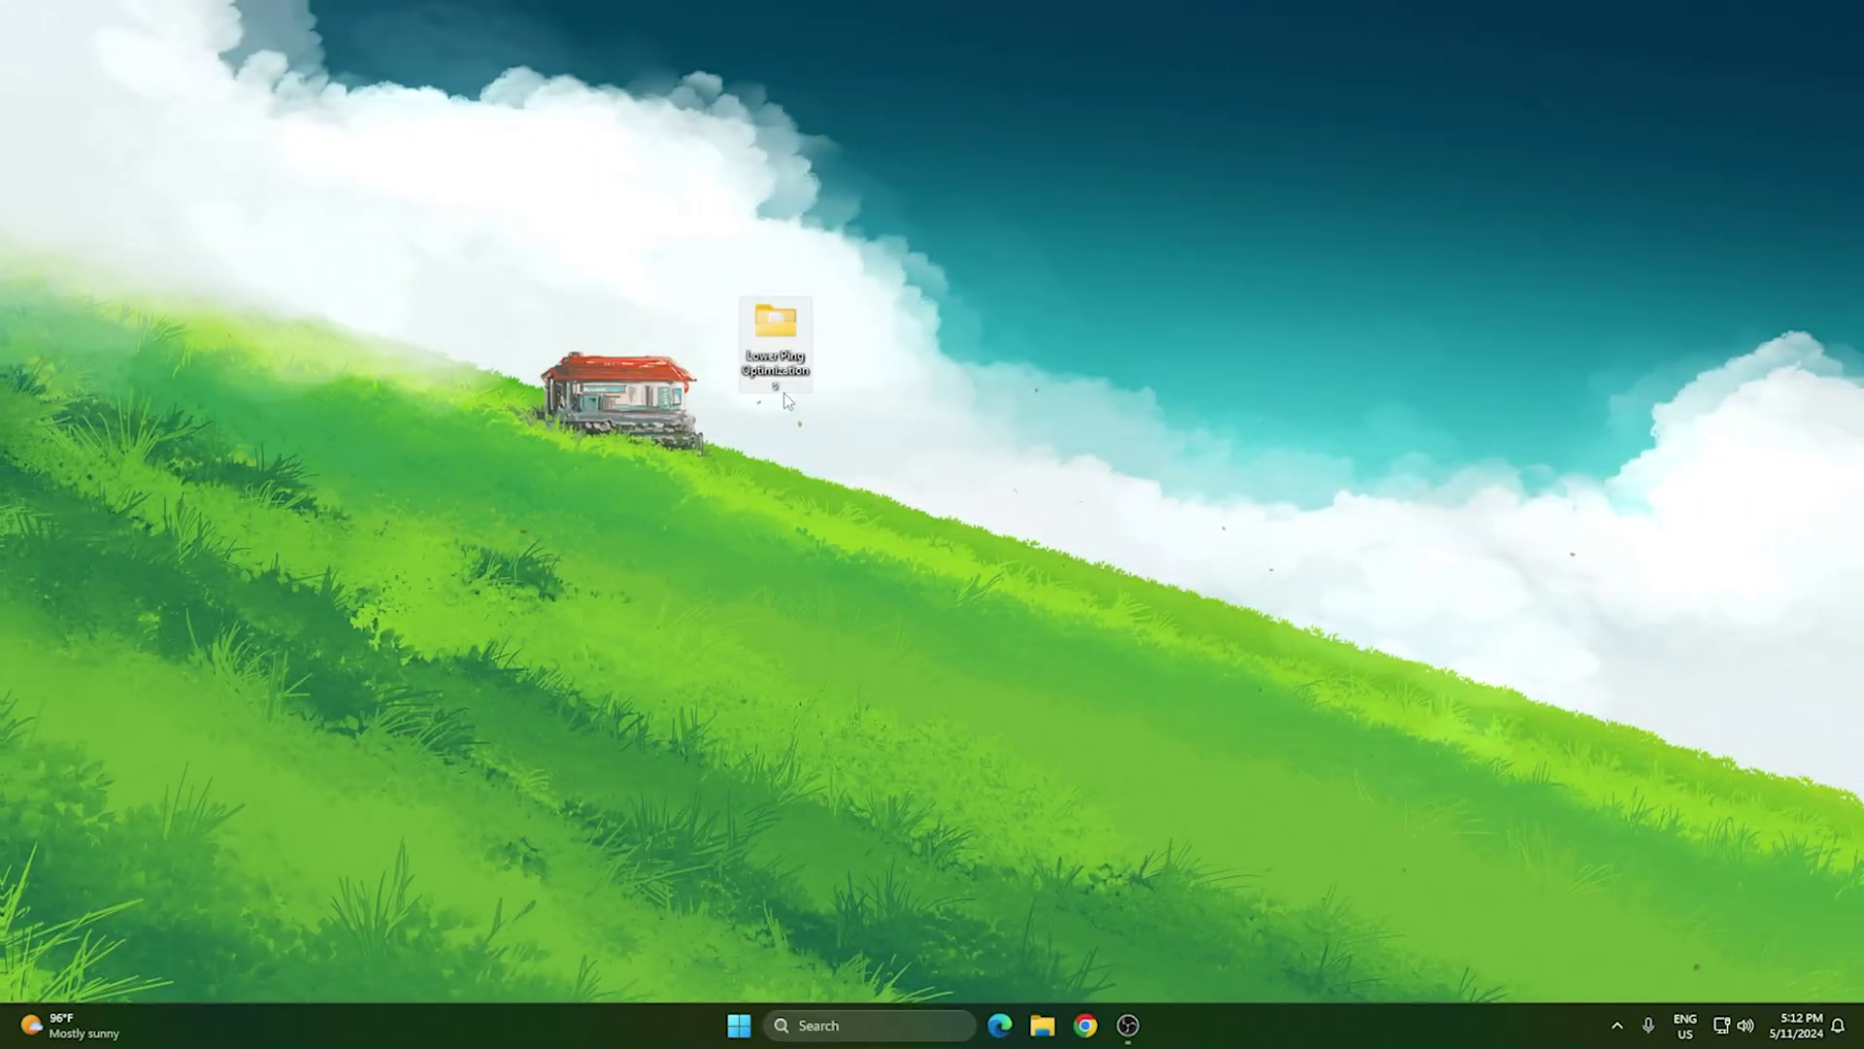
mouse_move(787, 400)
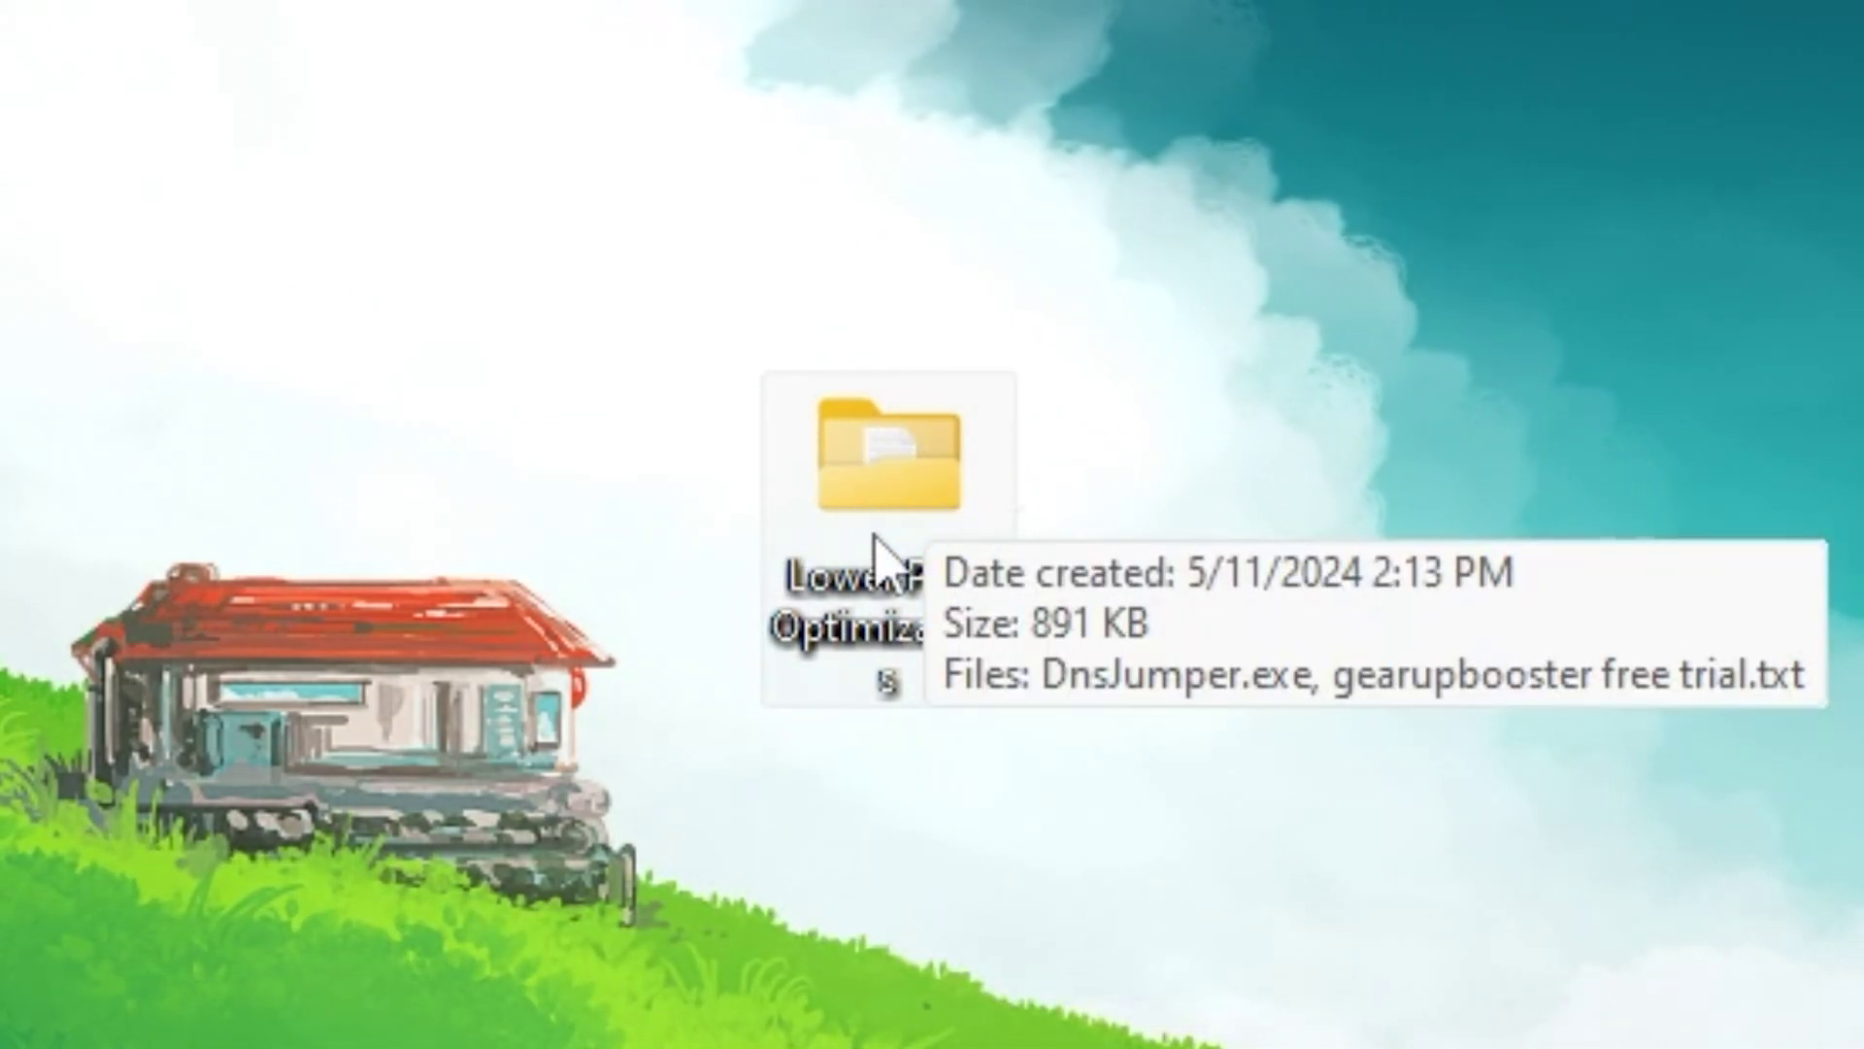
double_click(903, 487)
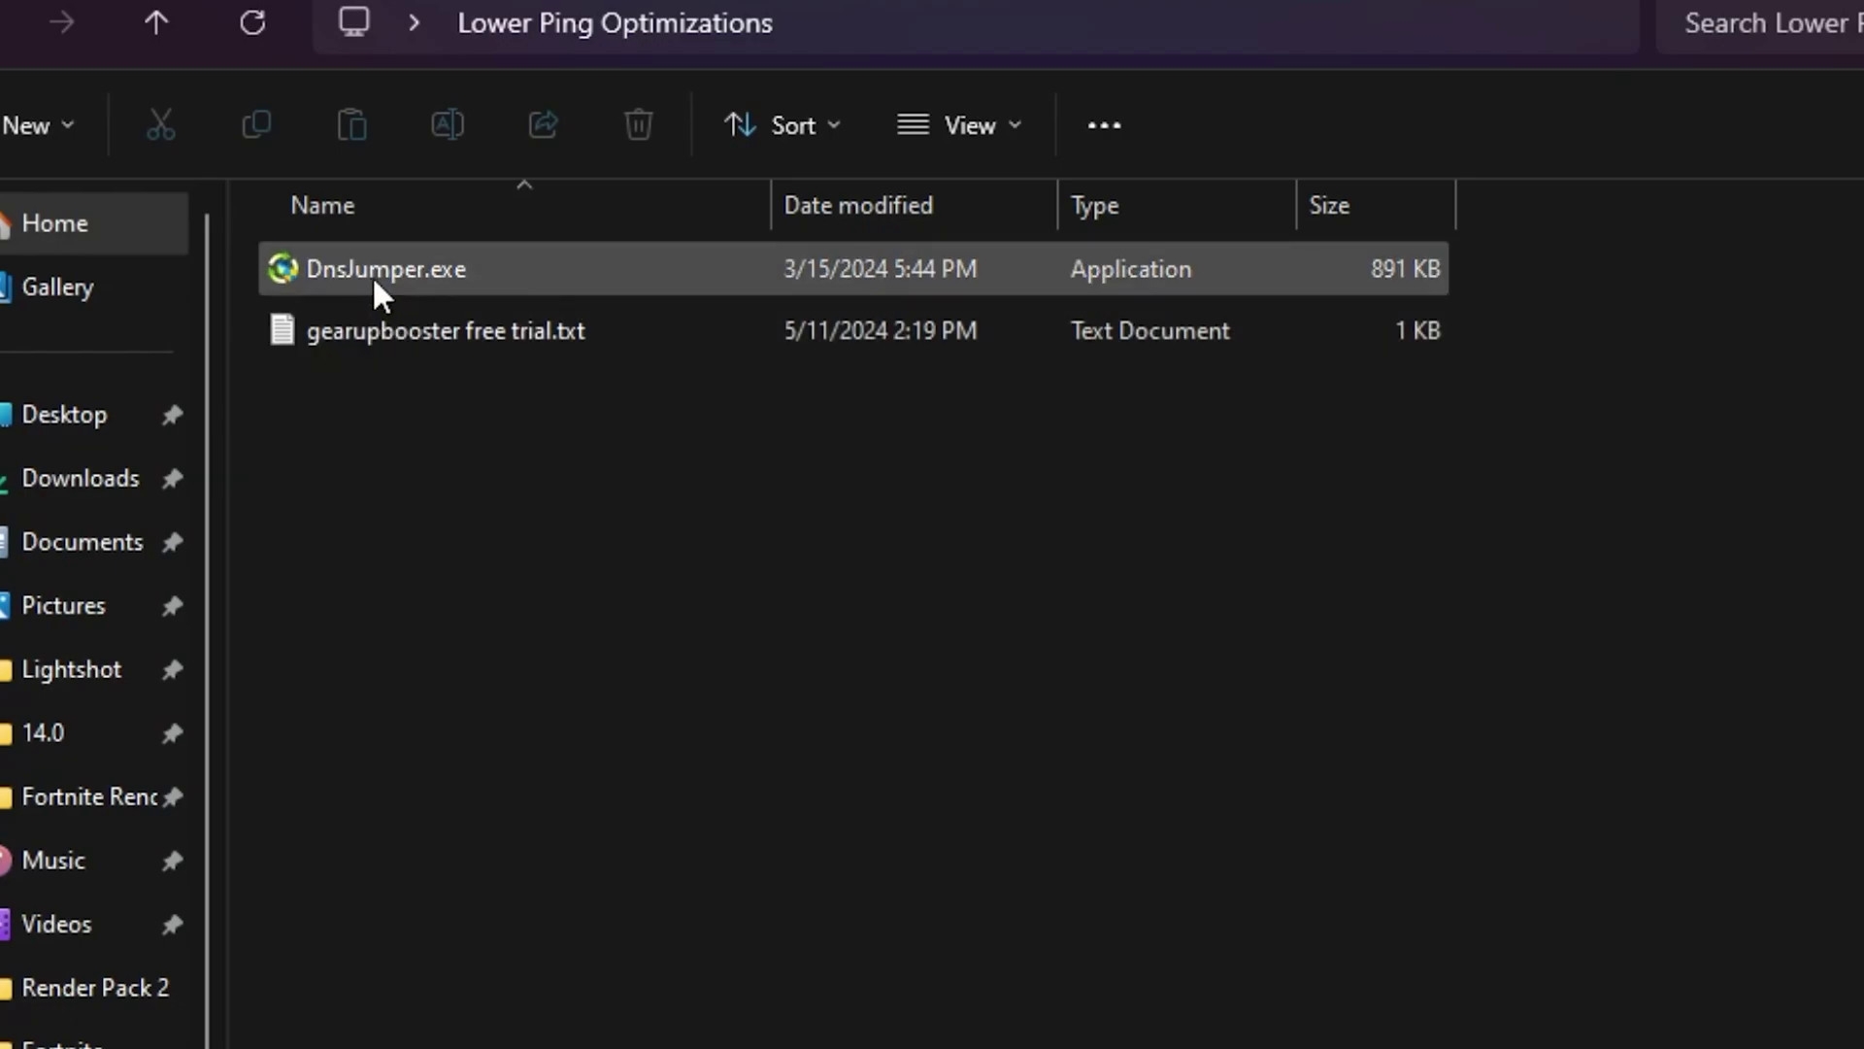
- Run DnsJumper.exe as administrator and select the Realtek Gaming 2.5GbE Family Controller adapter
double_click(568, 262)
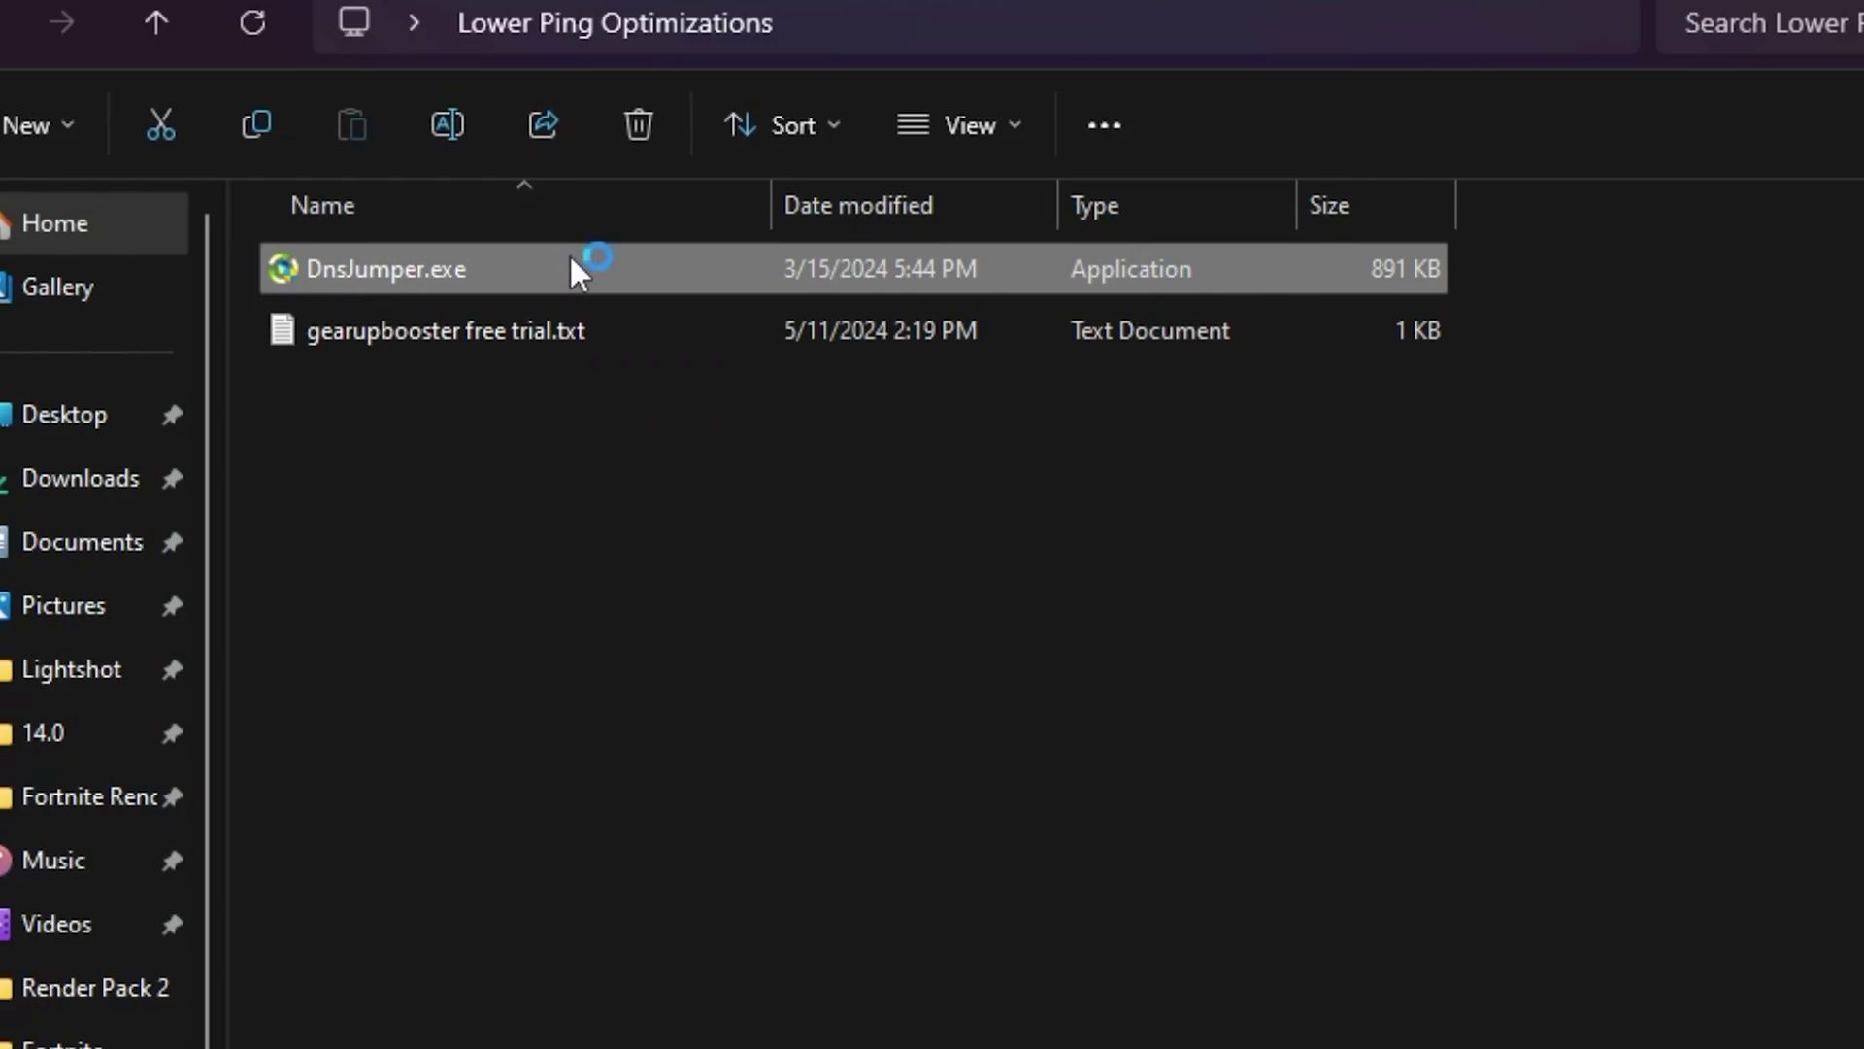
left_click(1267, 1044)
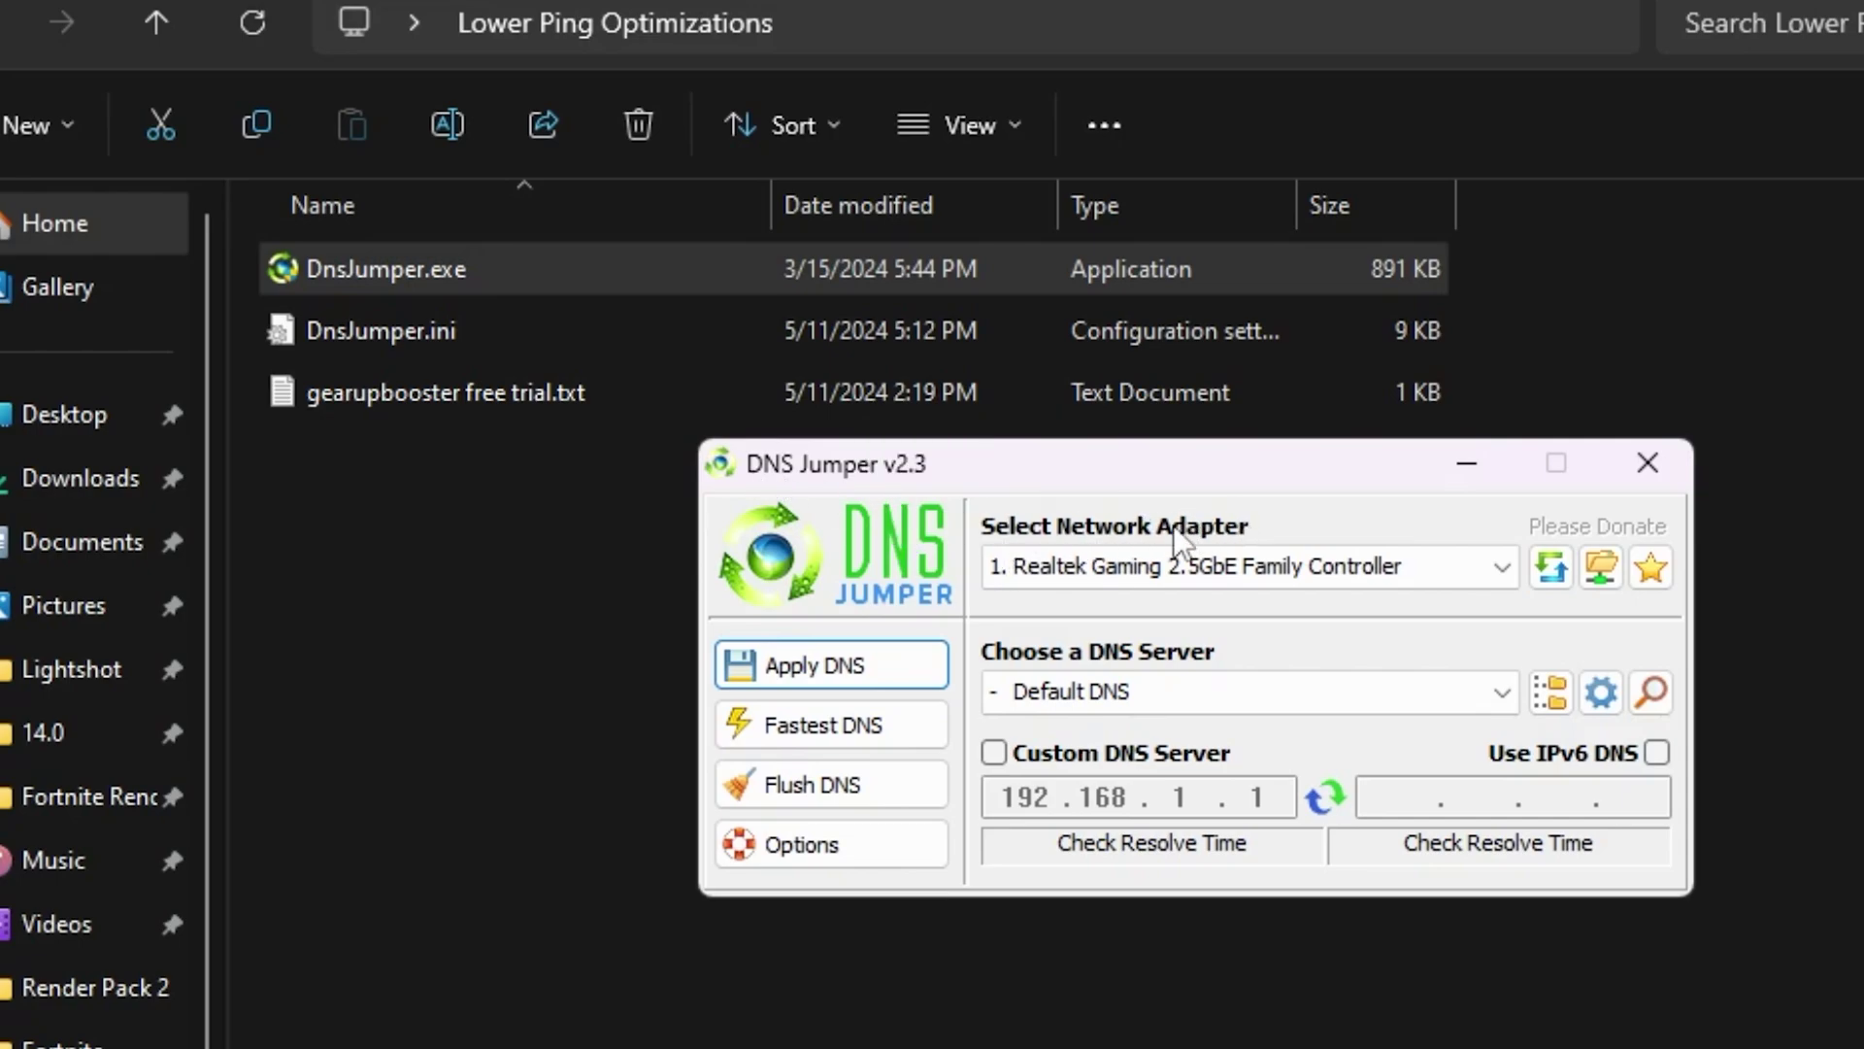
left_click(1408, 573)
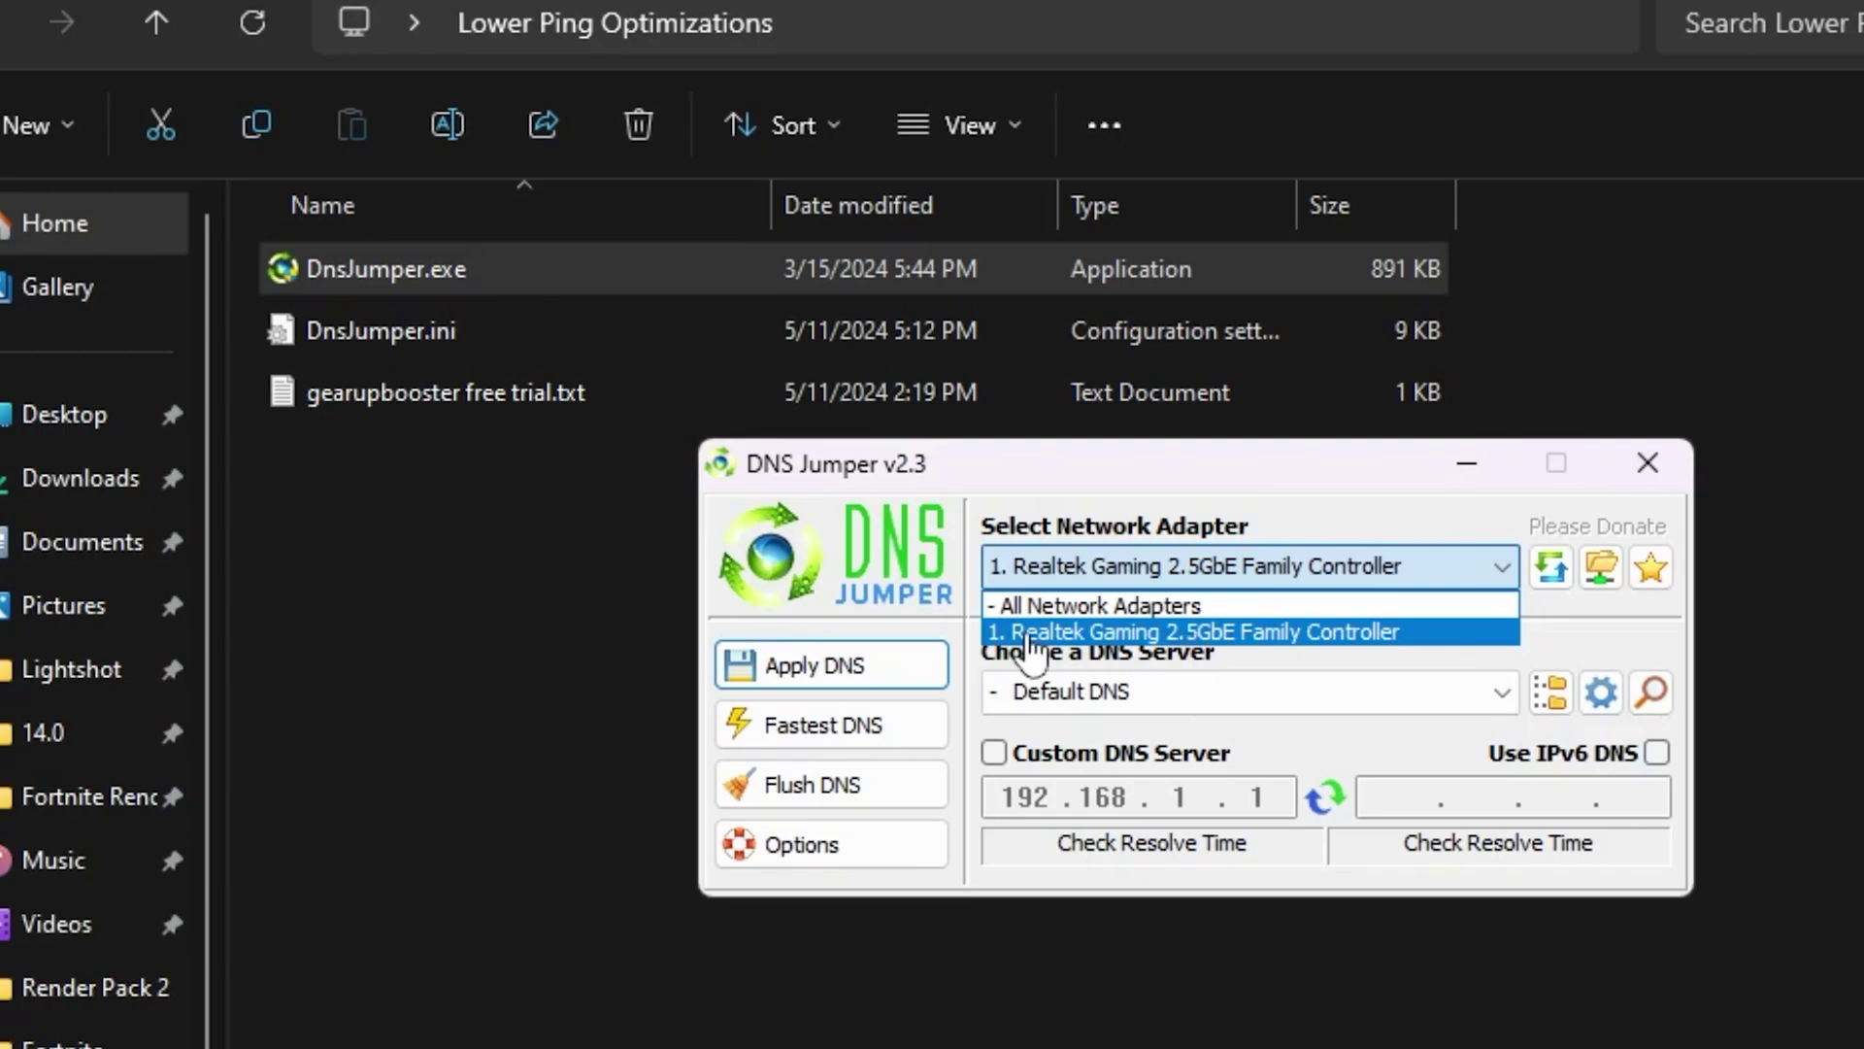
left_click(1181, 639)
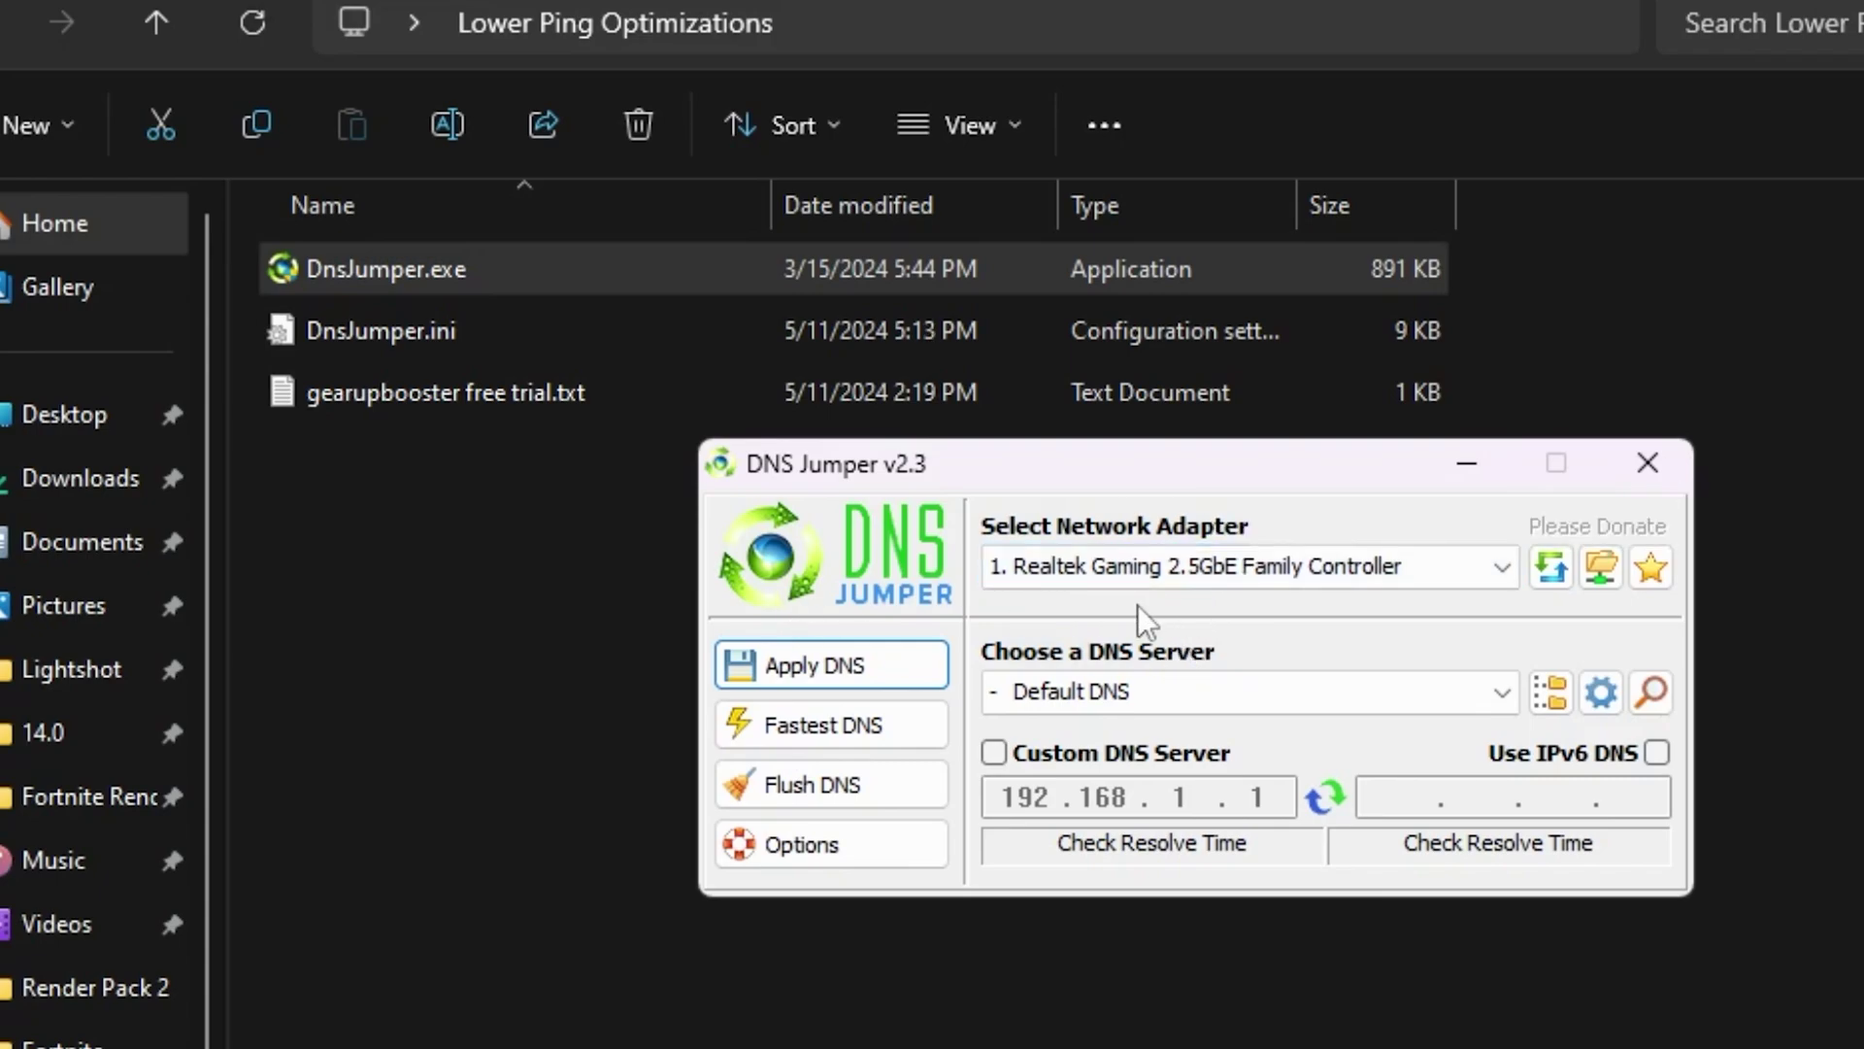
- Run the Fastest DNS test with Turbo Resolve enabled at 300
left_click(806, 731)
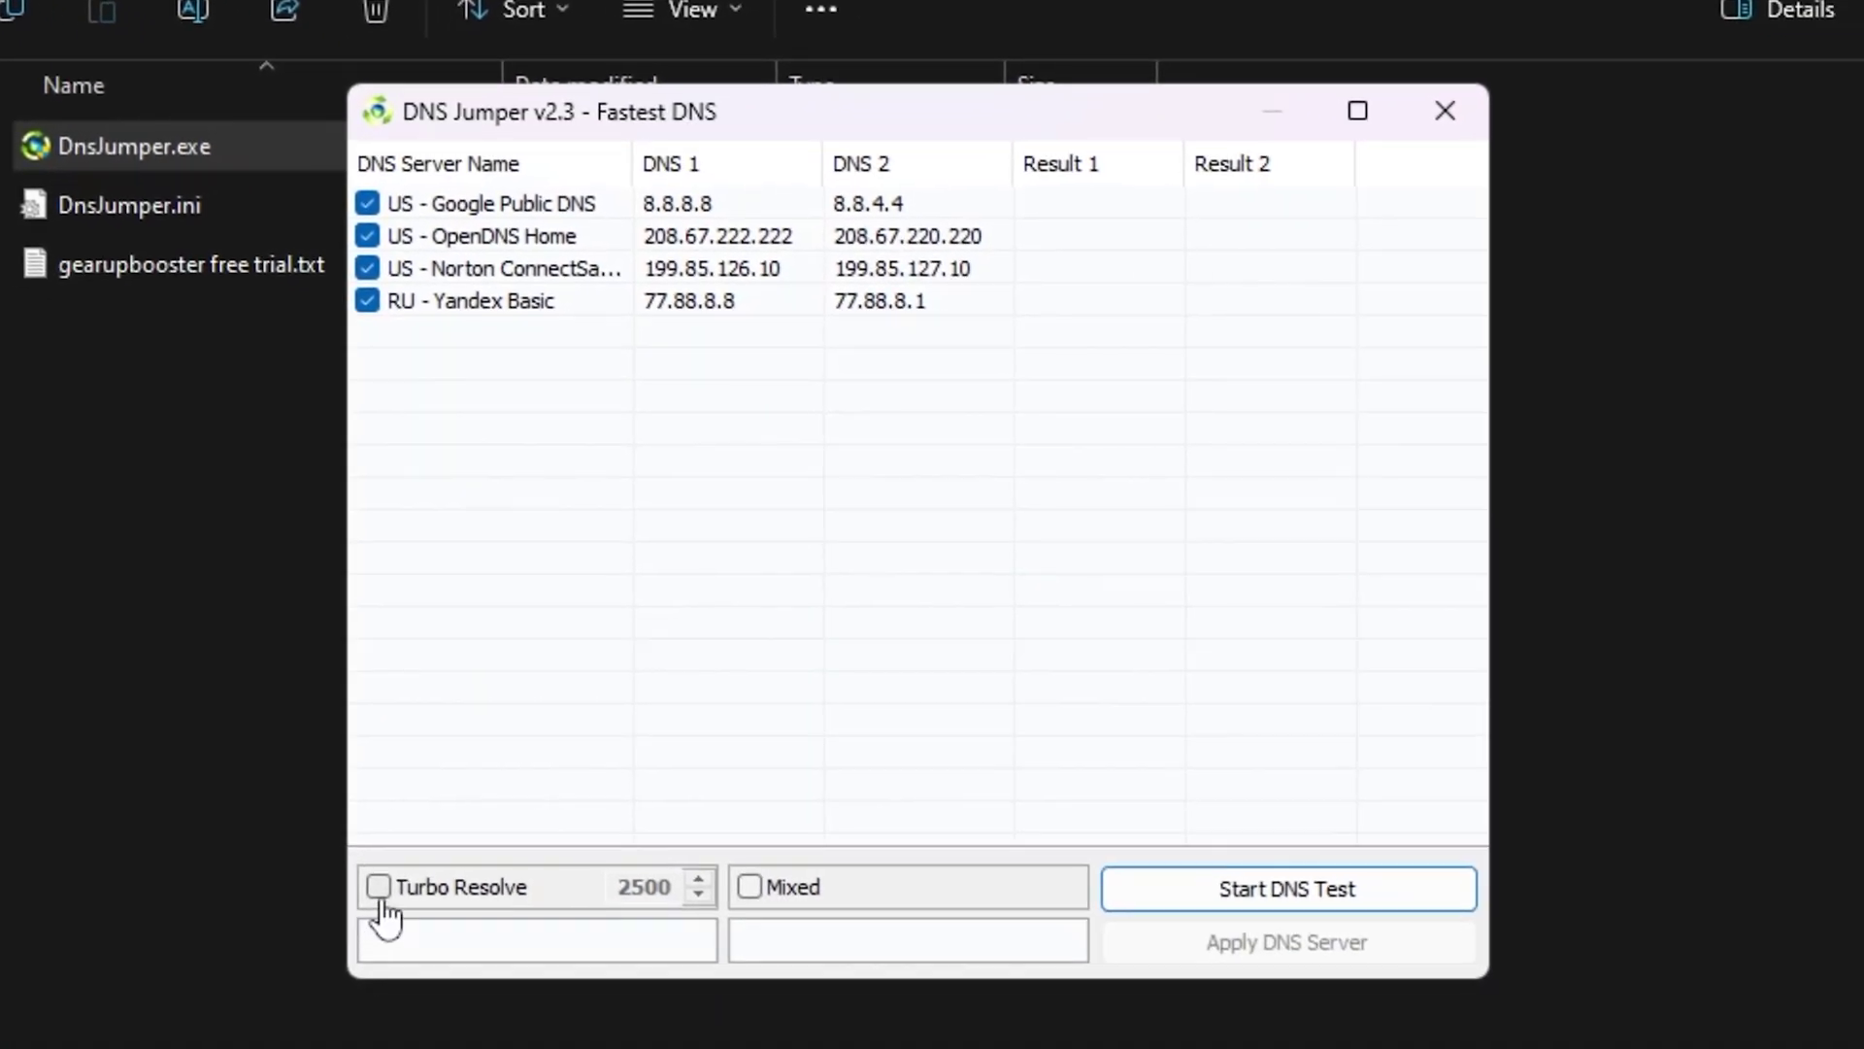
left_click(381, 901)
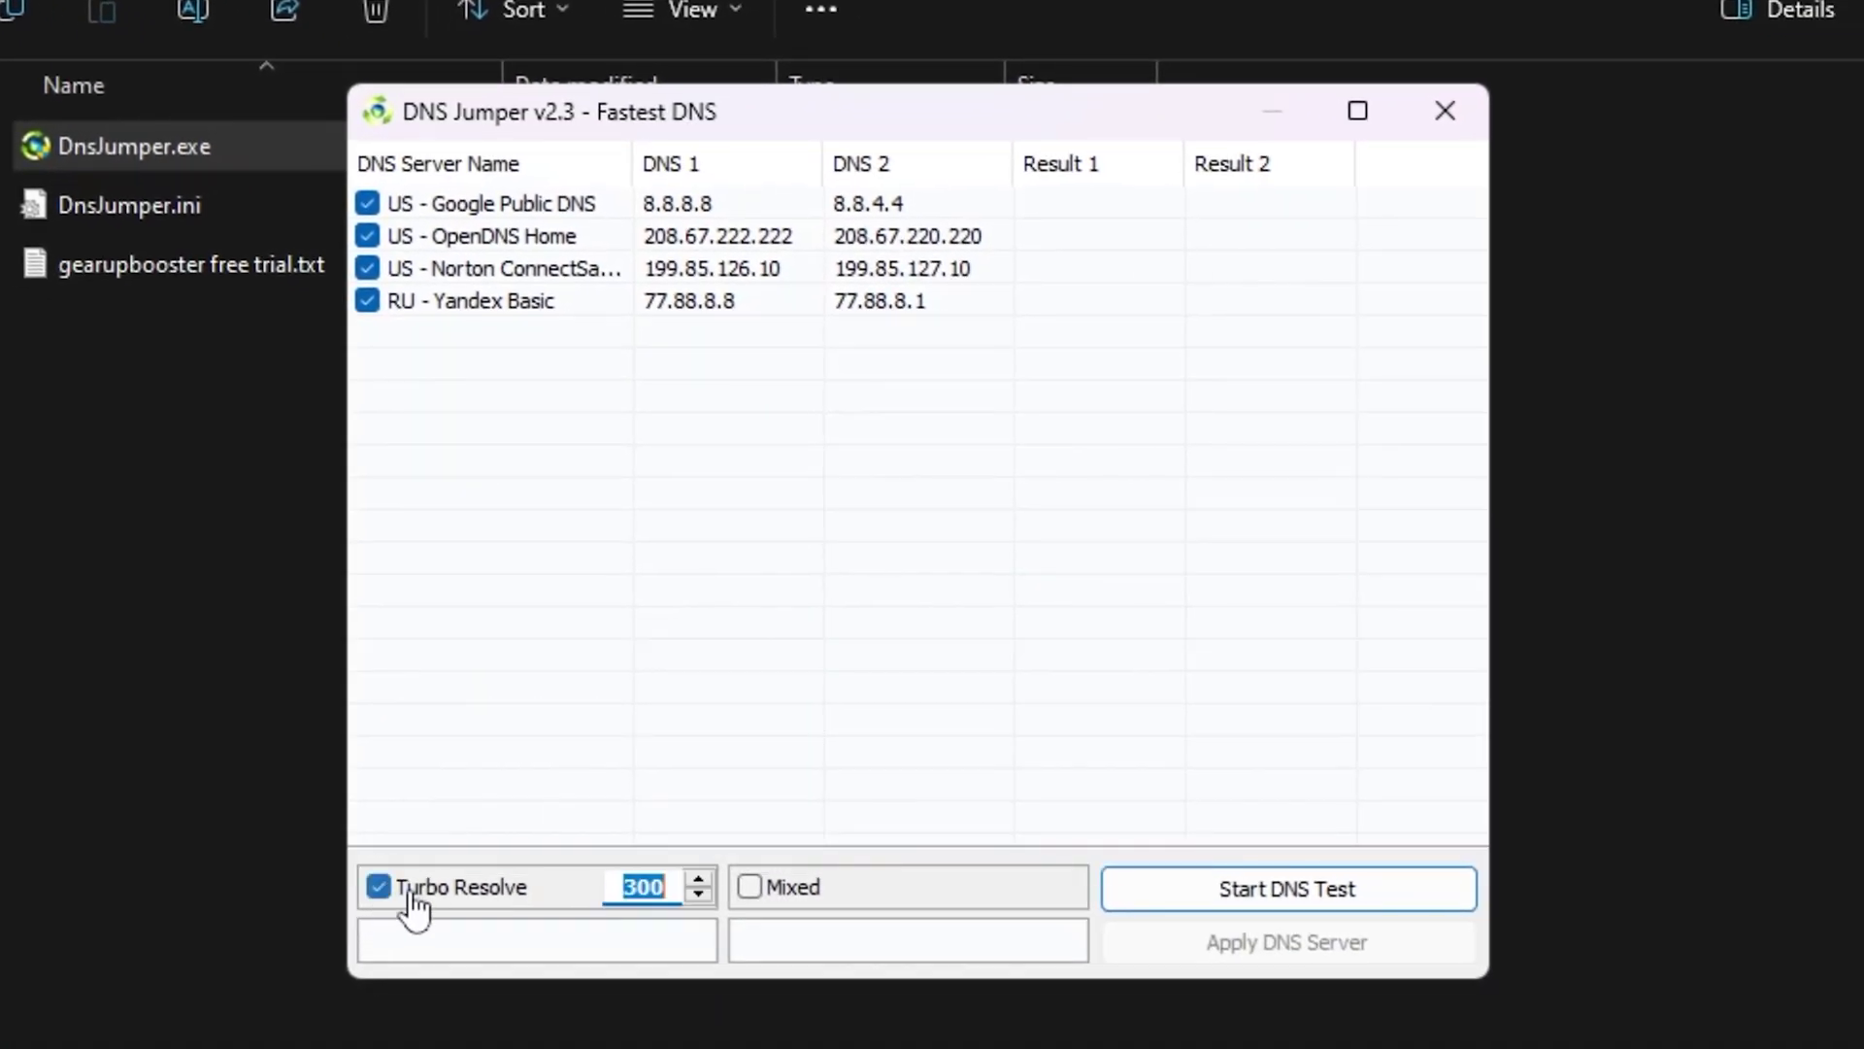
left_click(1255, 905)
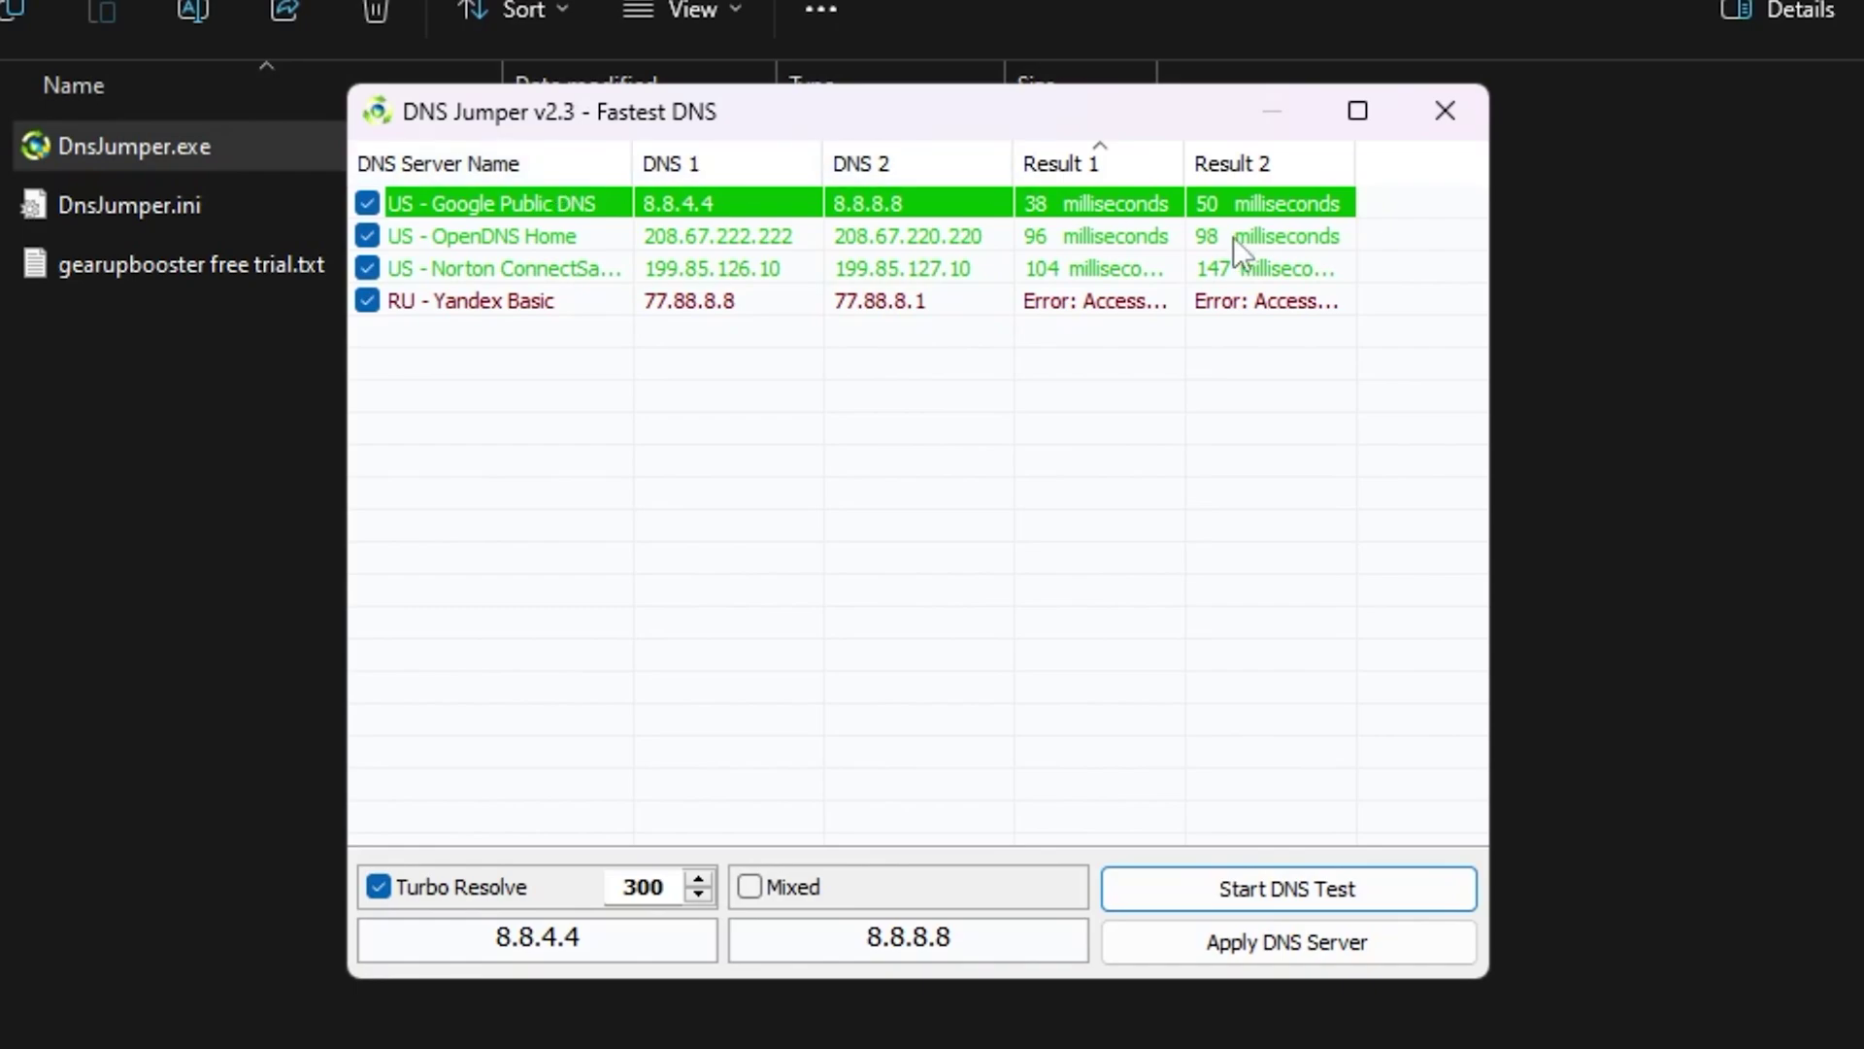
- Apply Google Public DNS (8.8.4.4 / 8.8.8.8) to the adapter and flush the DNS cache
right_click(505, 197)
left_click(657, 220)
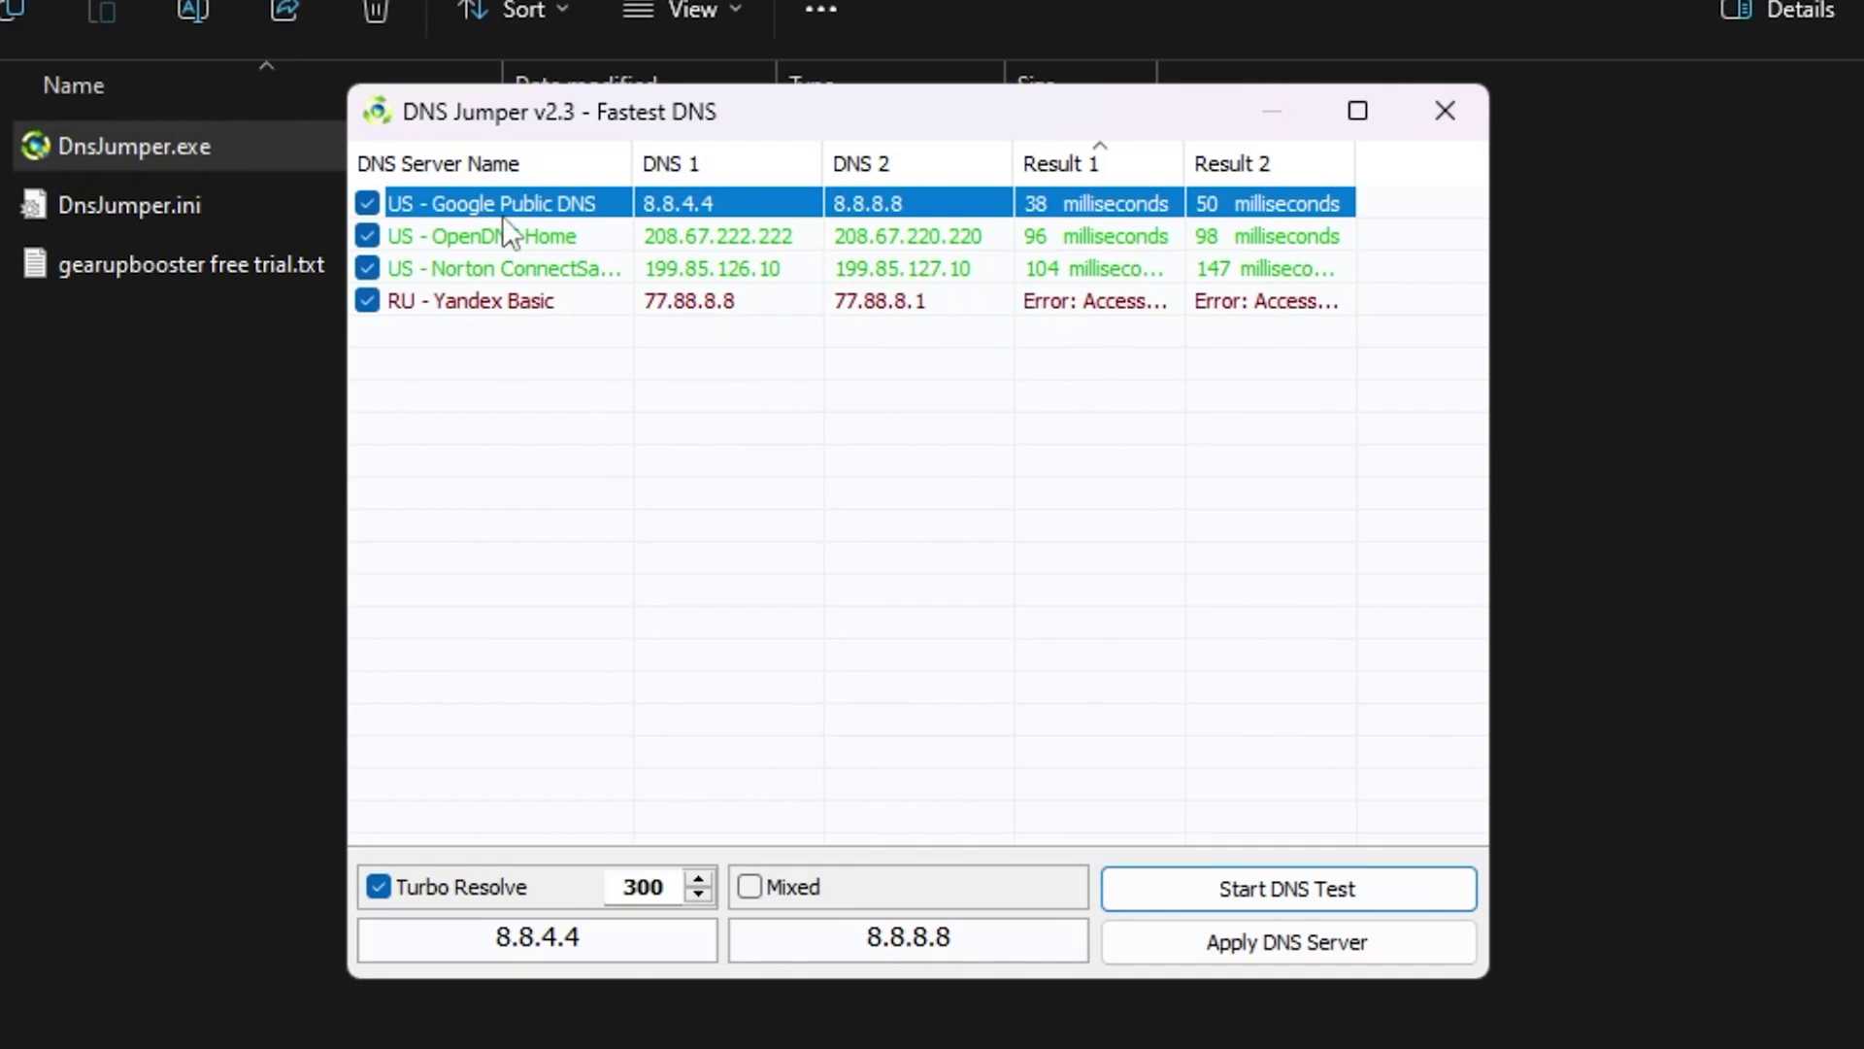
left_click(1423, 120)
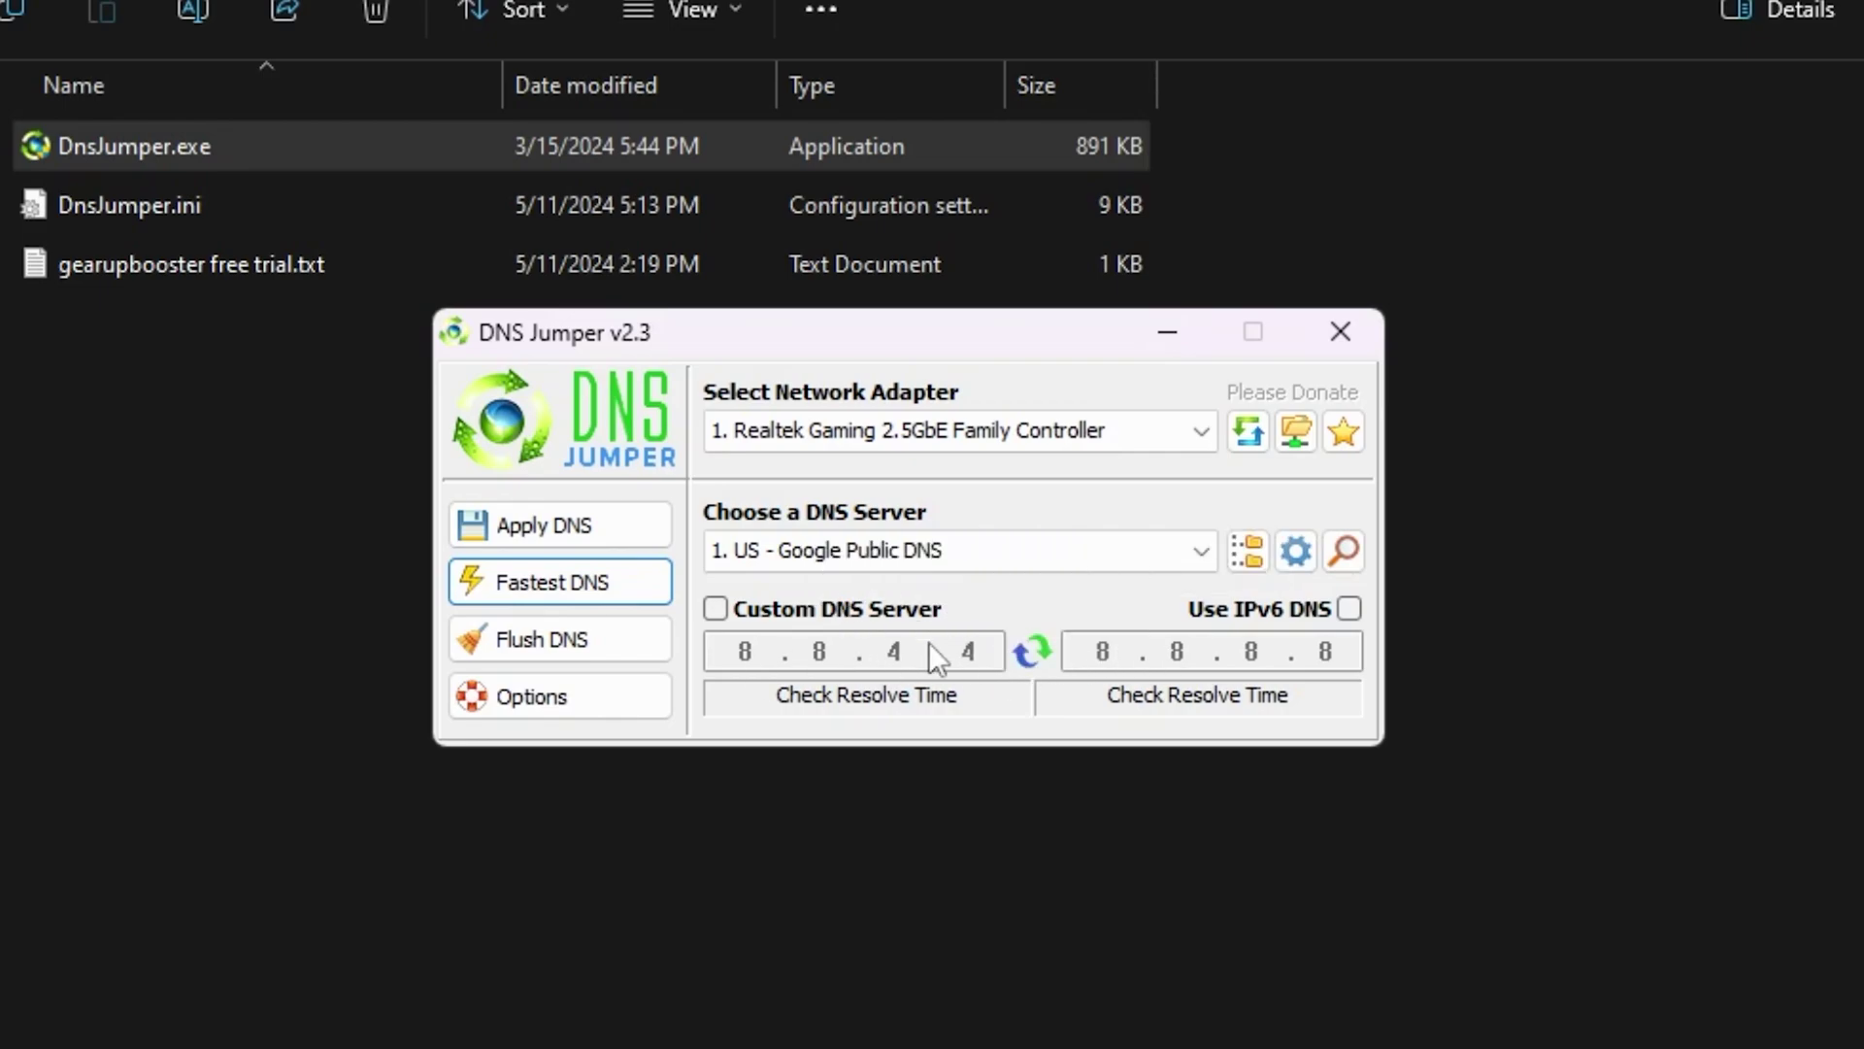
left_click(561, 645)
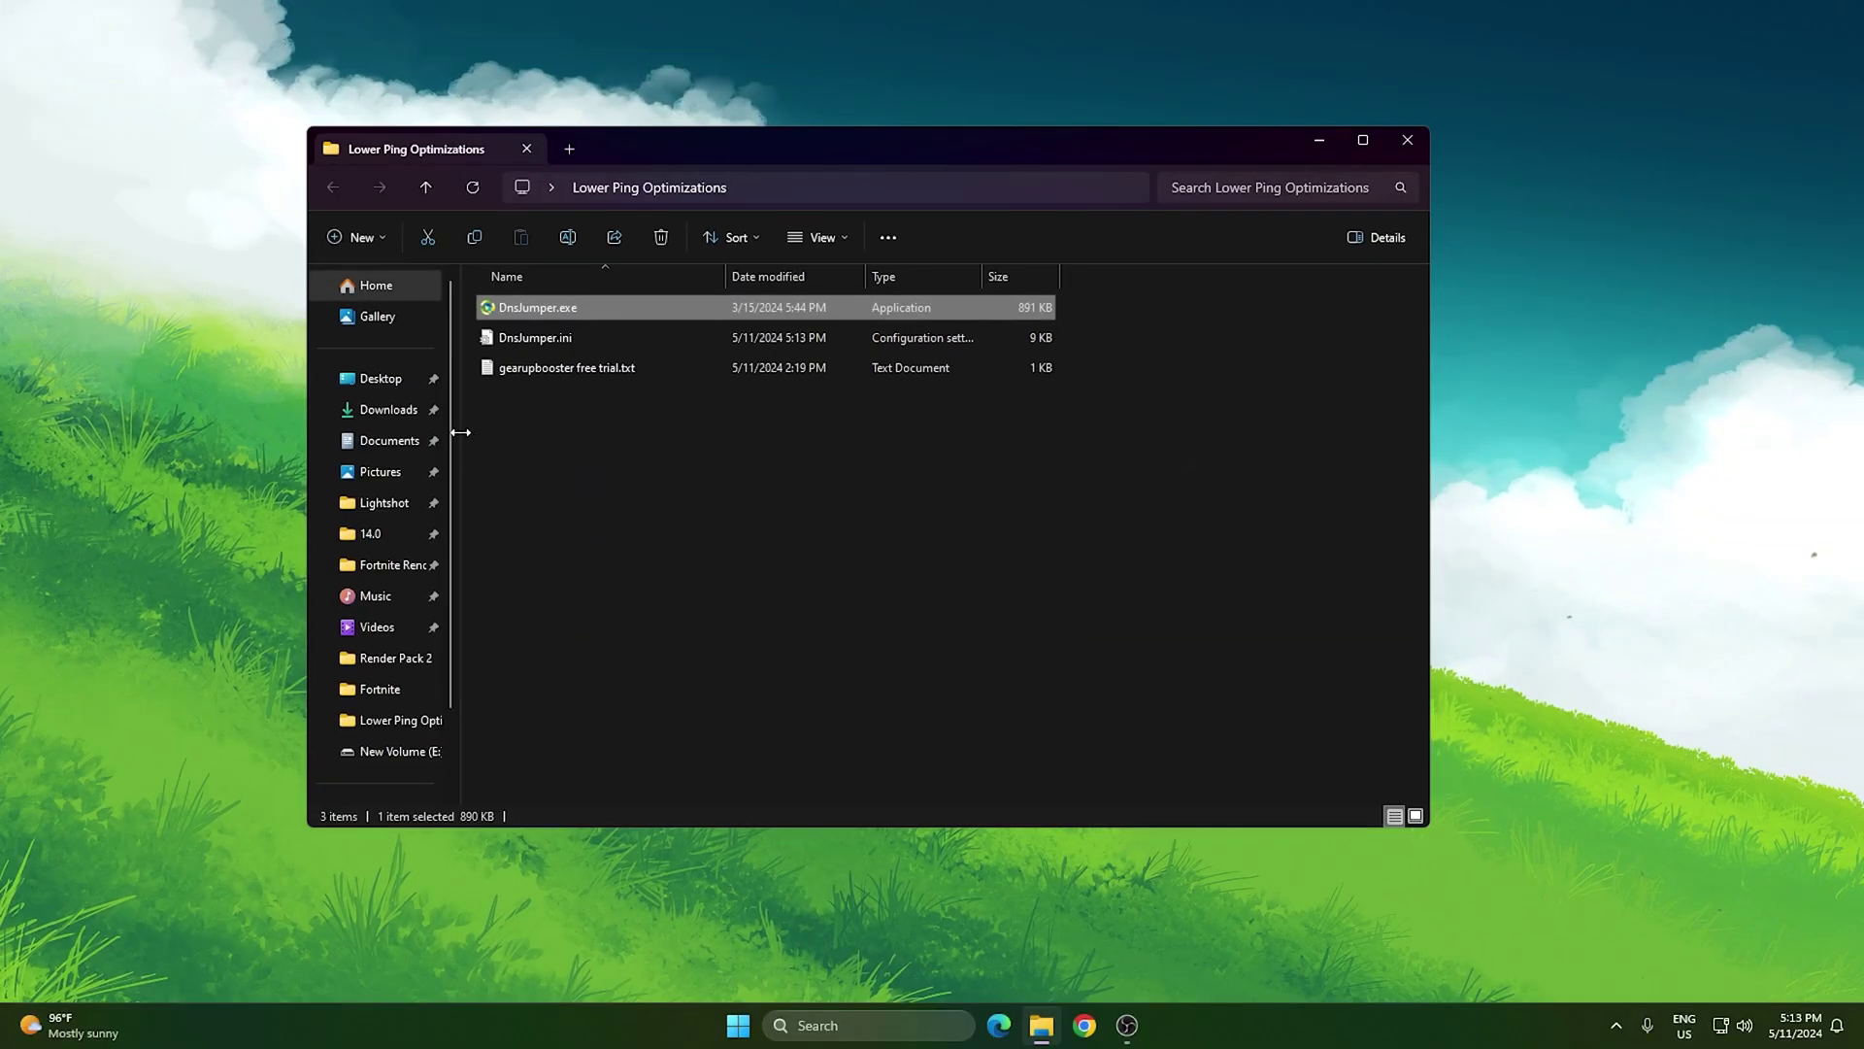
- Copy the GearUP Booster trial link from gearupbooster free trial.txt into the browser, then close the note
double_click(581, 367)
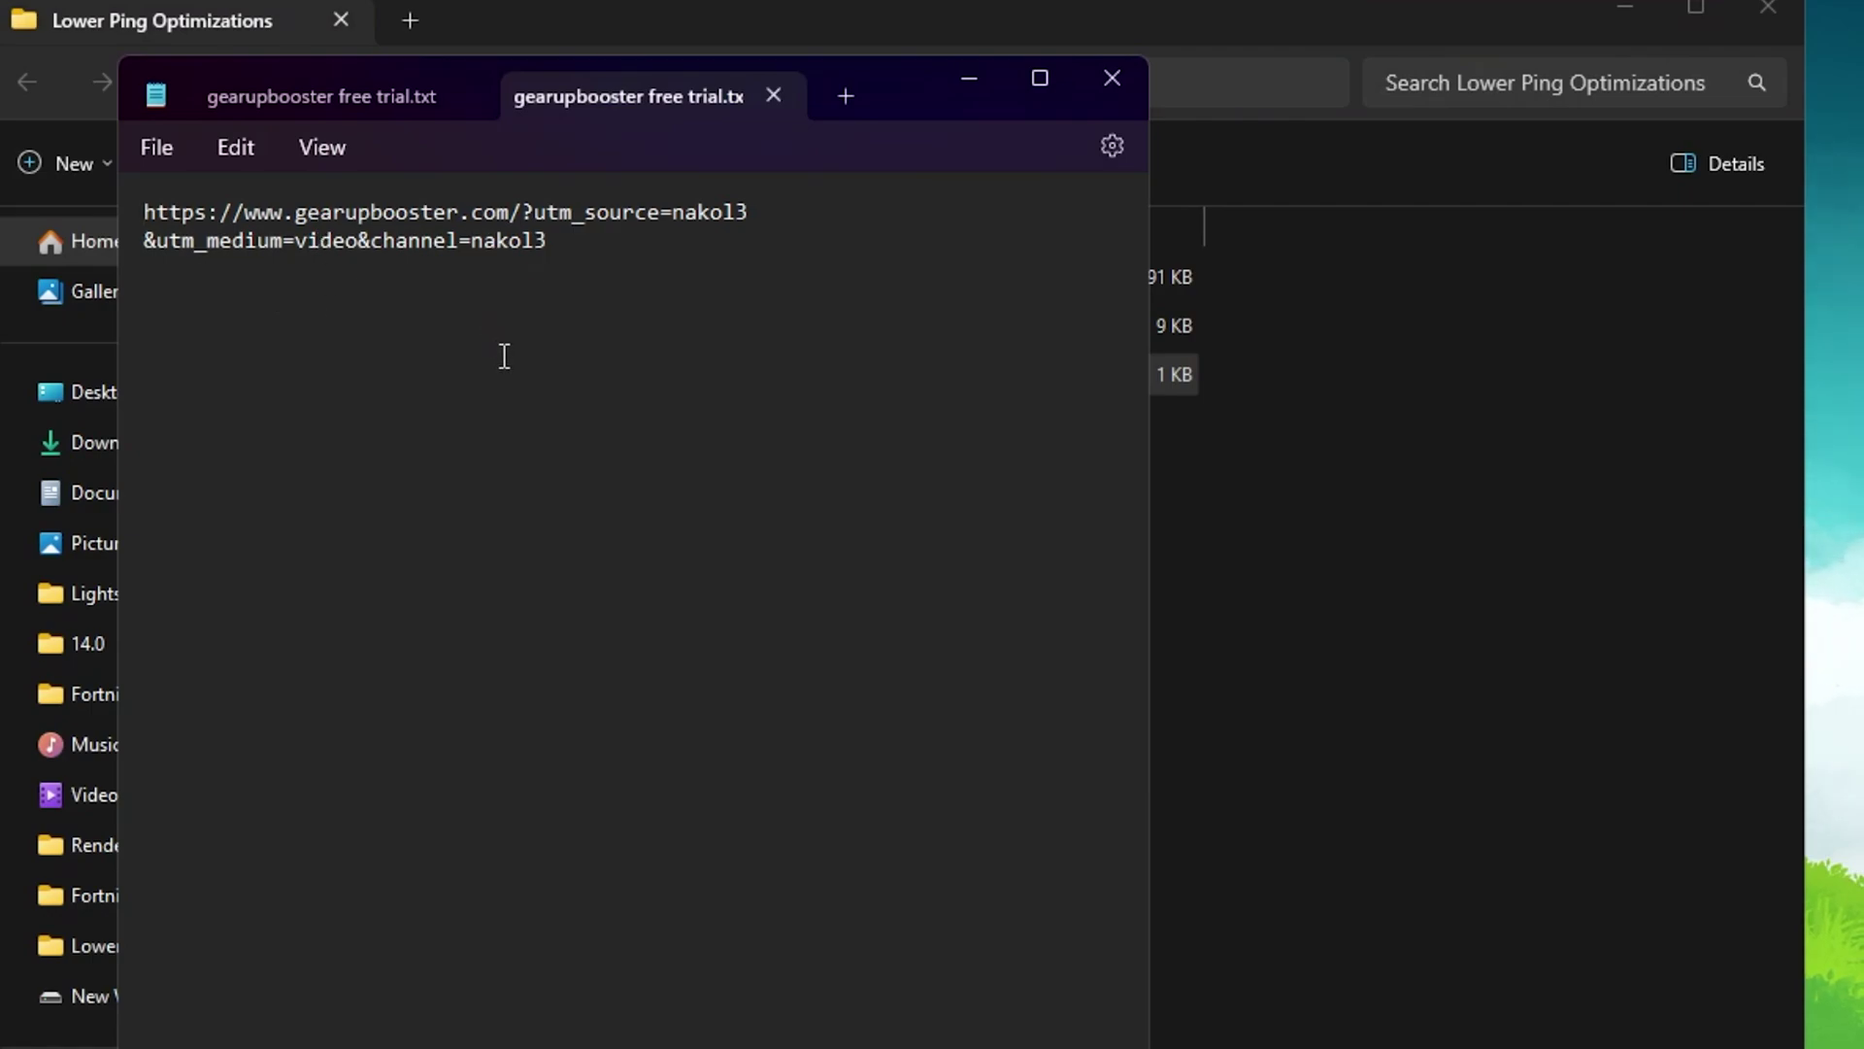
key("ctrl+a")
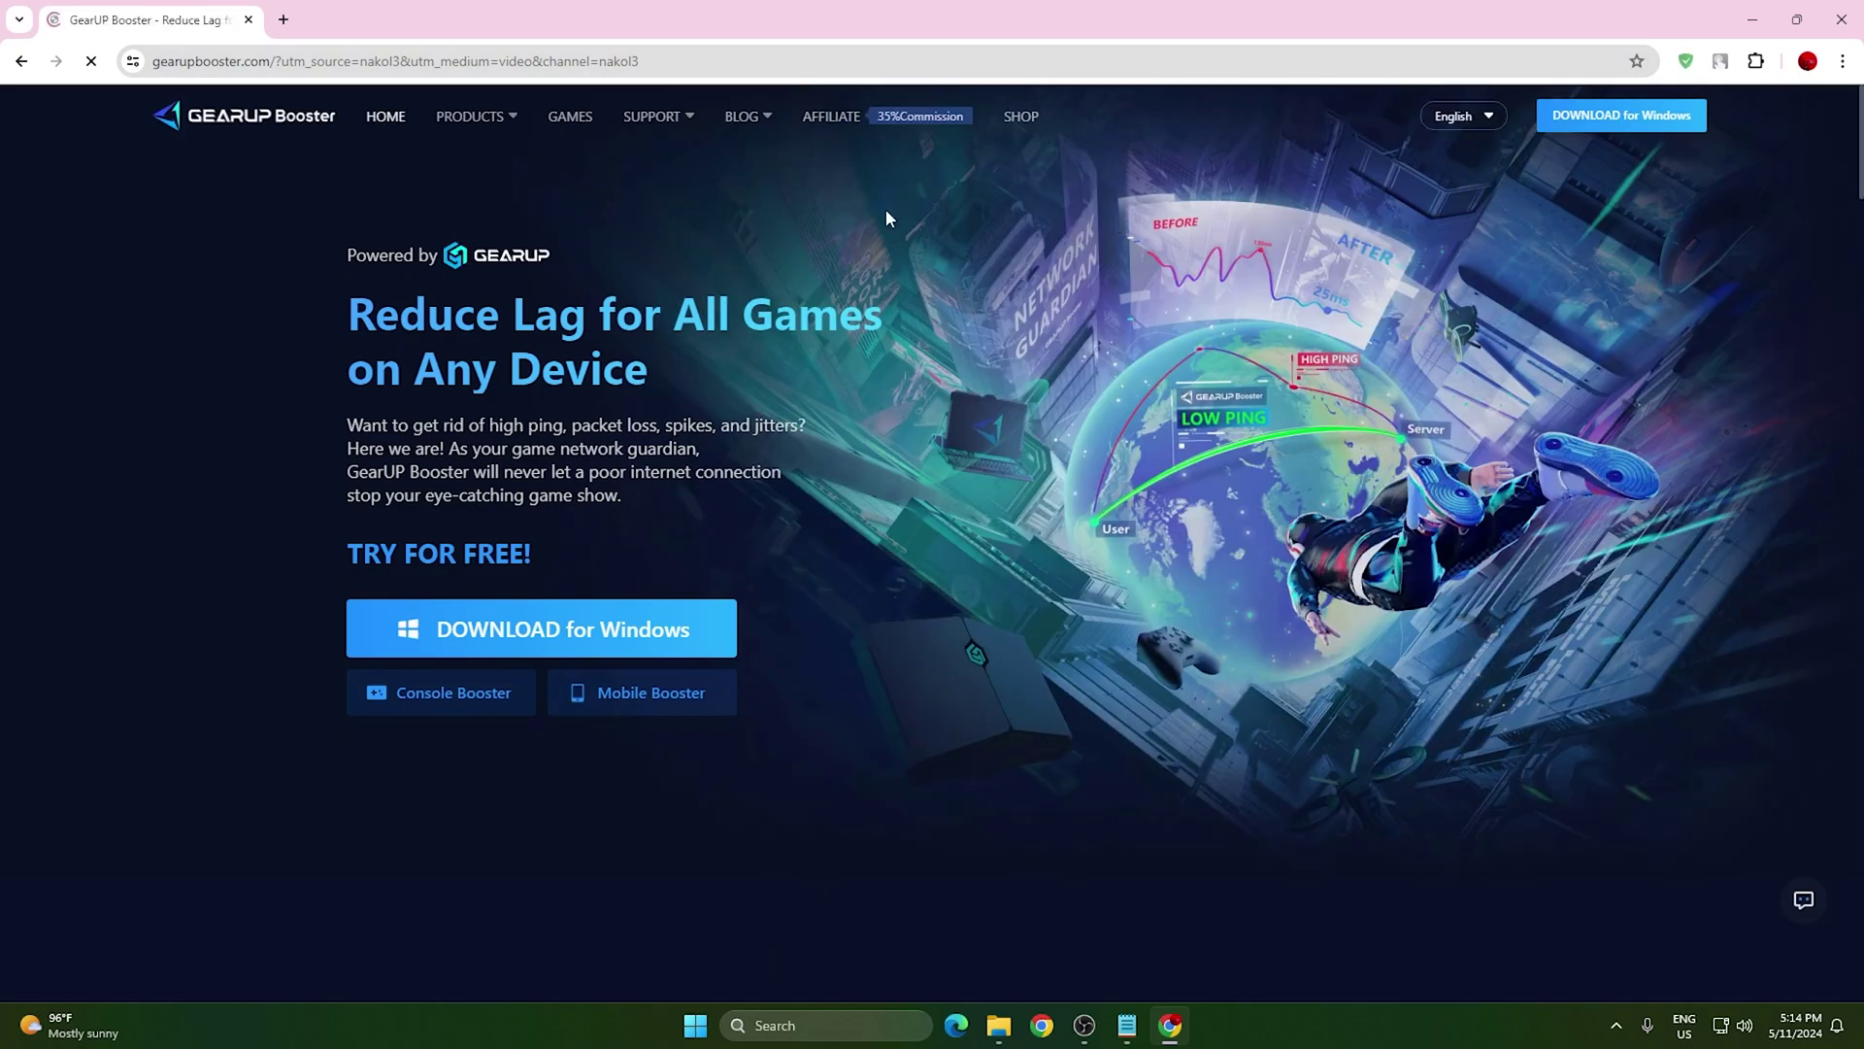
mouse_move(470, 116)
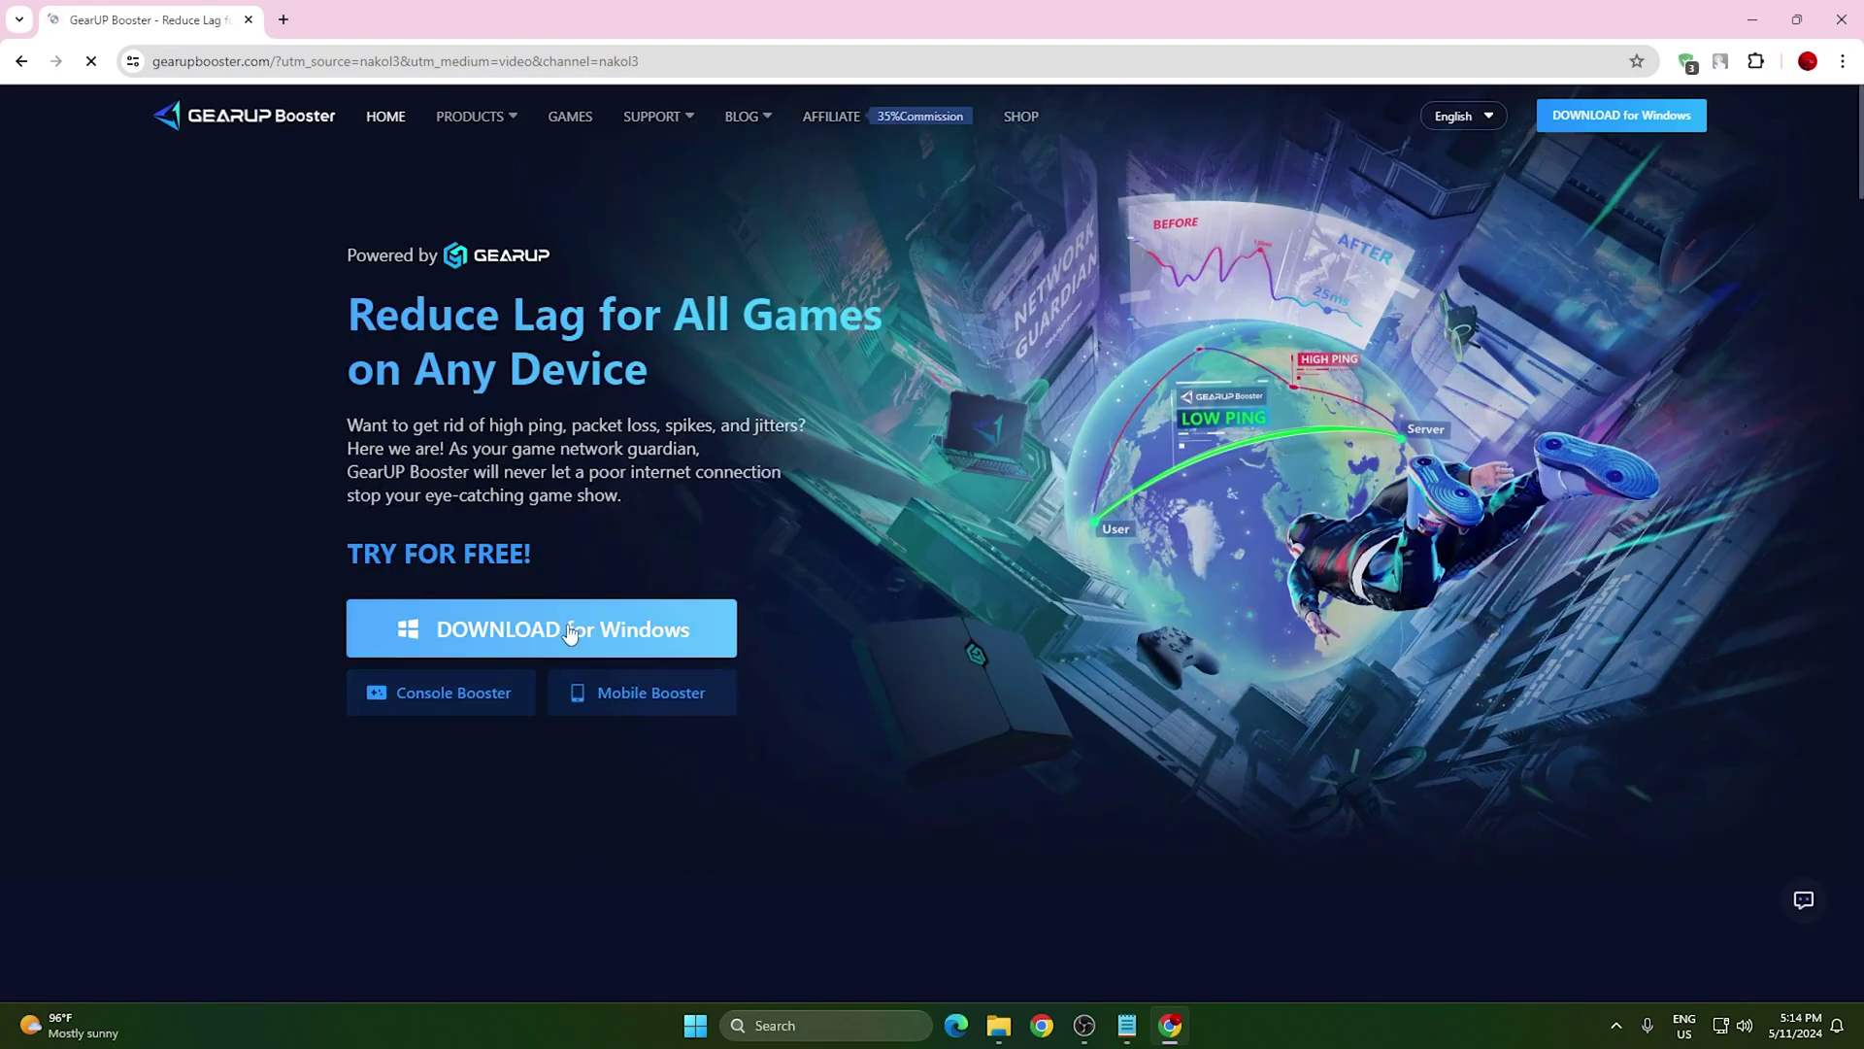
left_click(1752, 20)
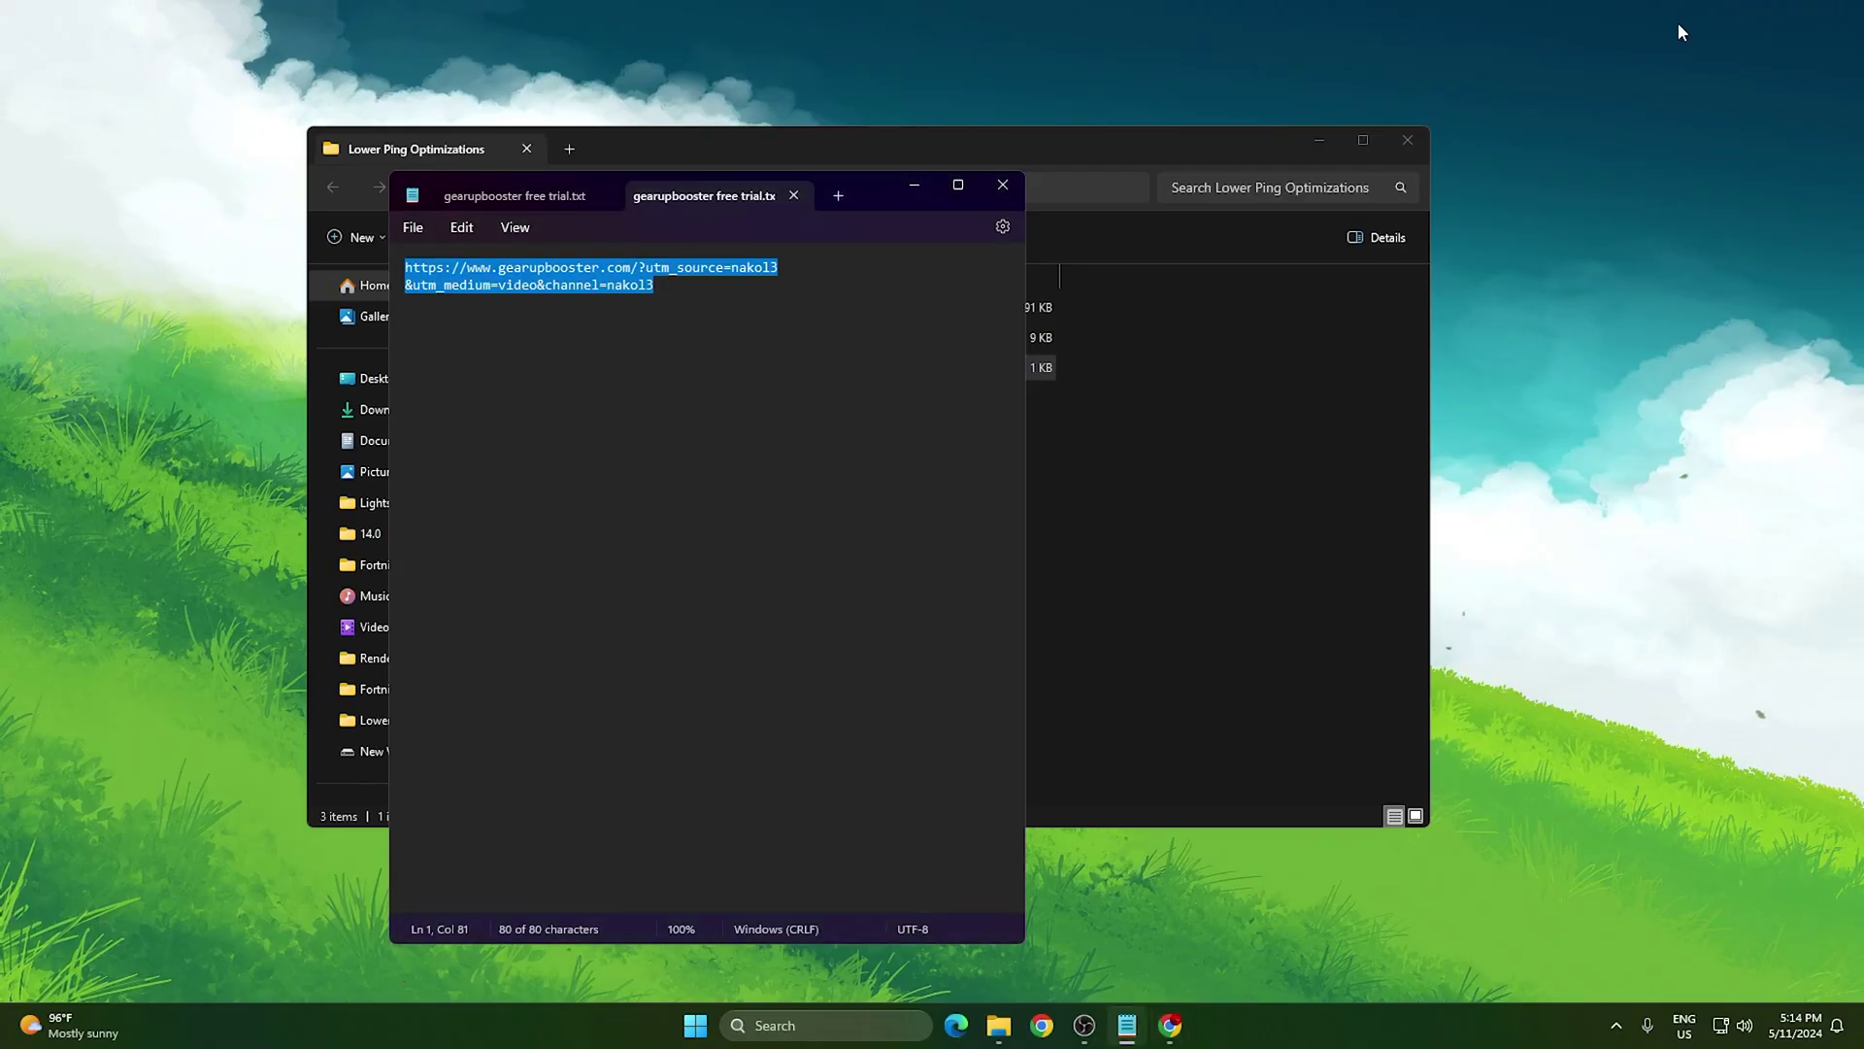
left_click(1000, 186)
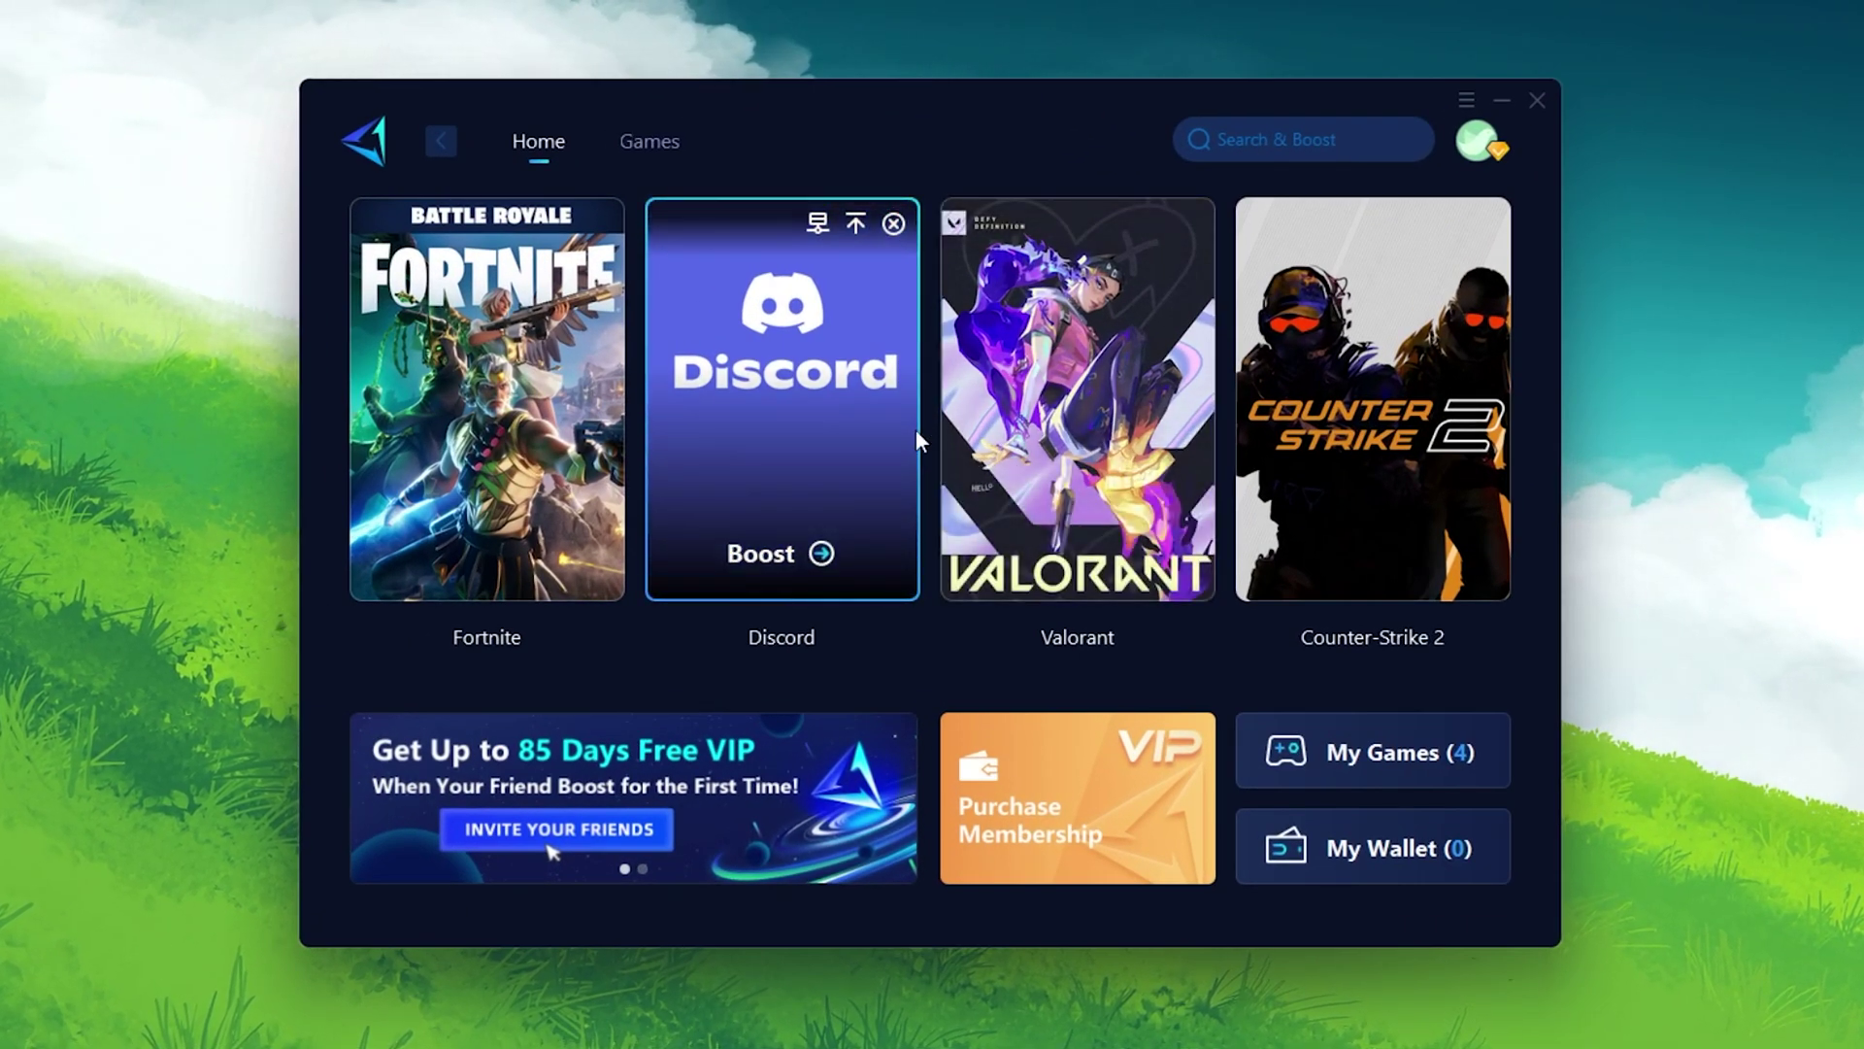
- Browse GearUP Booster's supported games list, then boost Fortnite on Middle East with auto node
left_click(1473, 147)
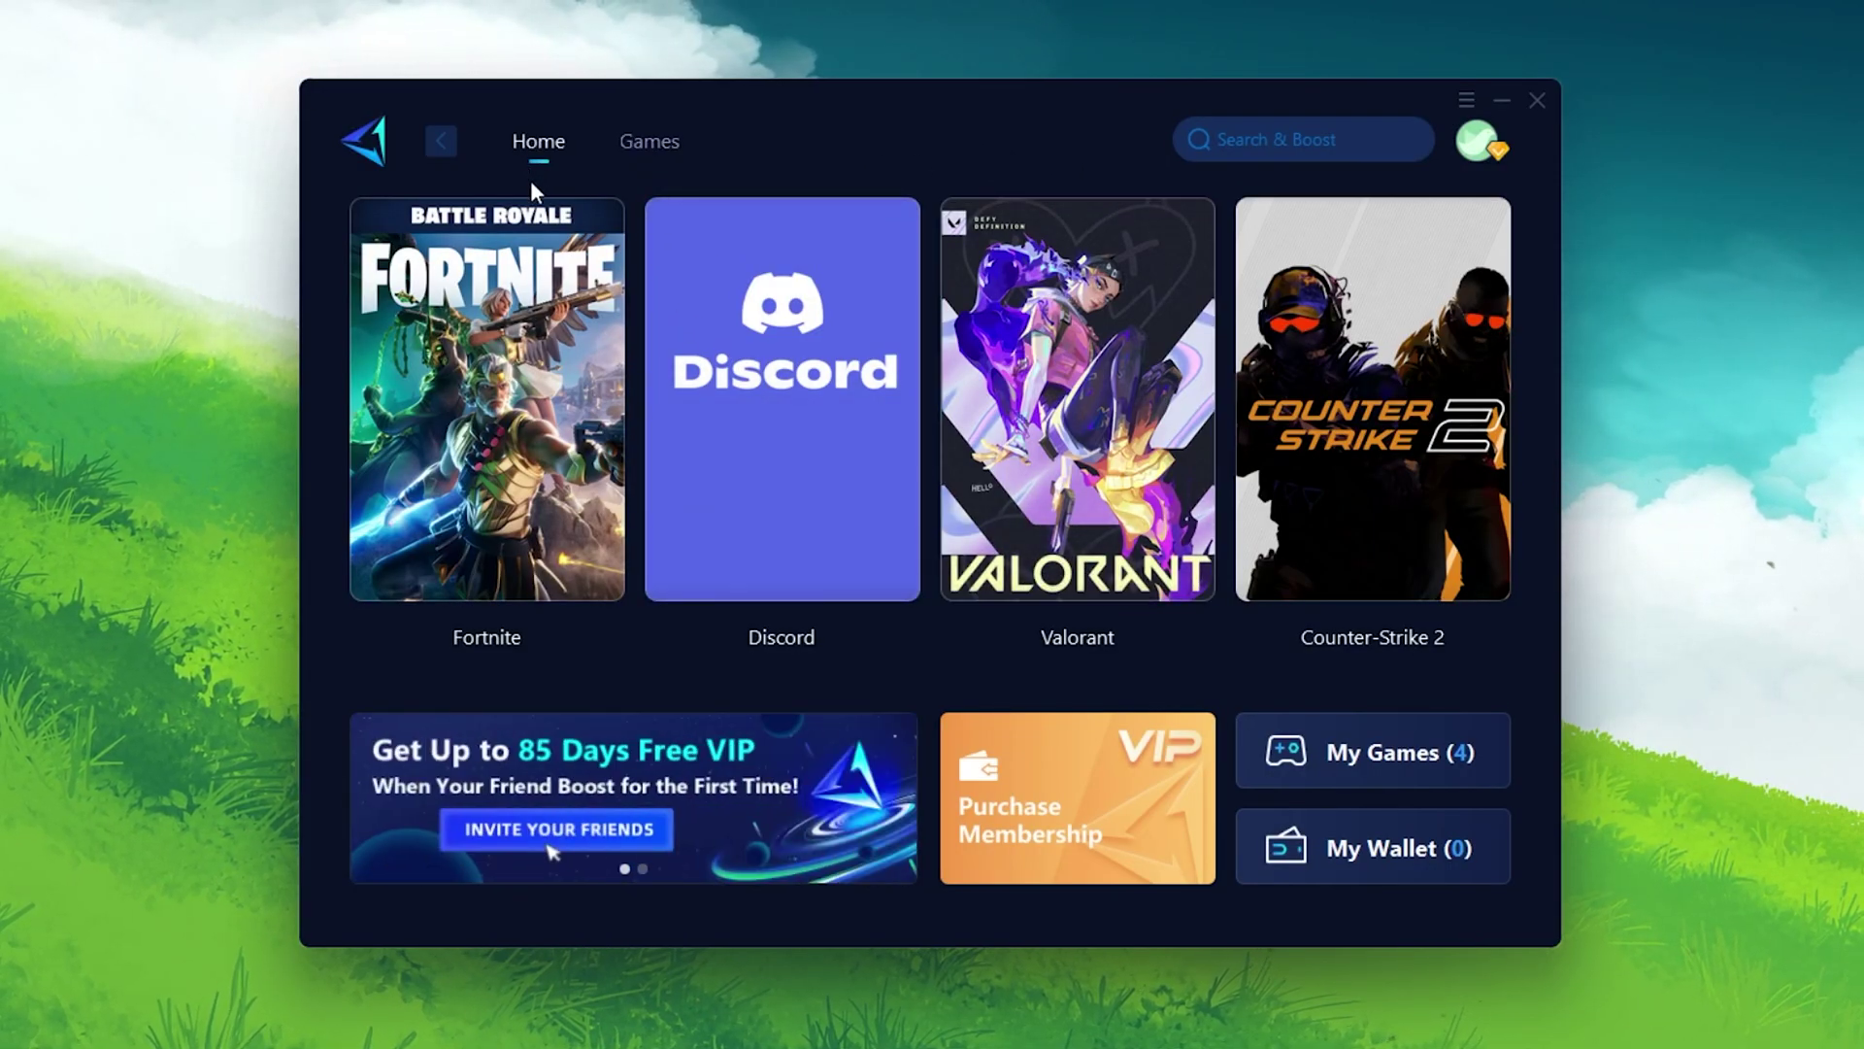
mouse_move(780, 310)
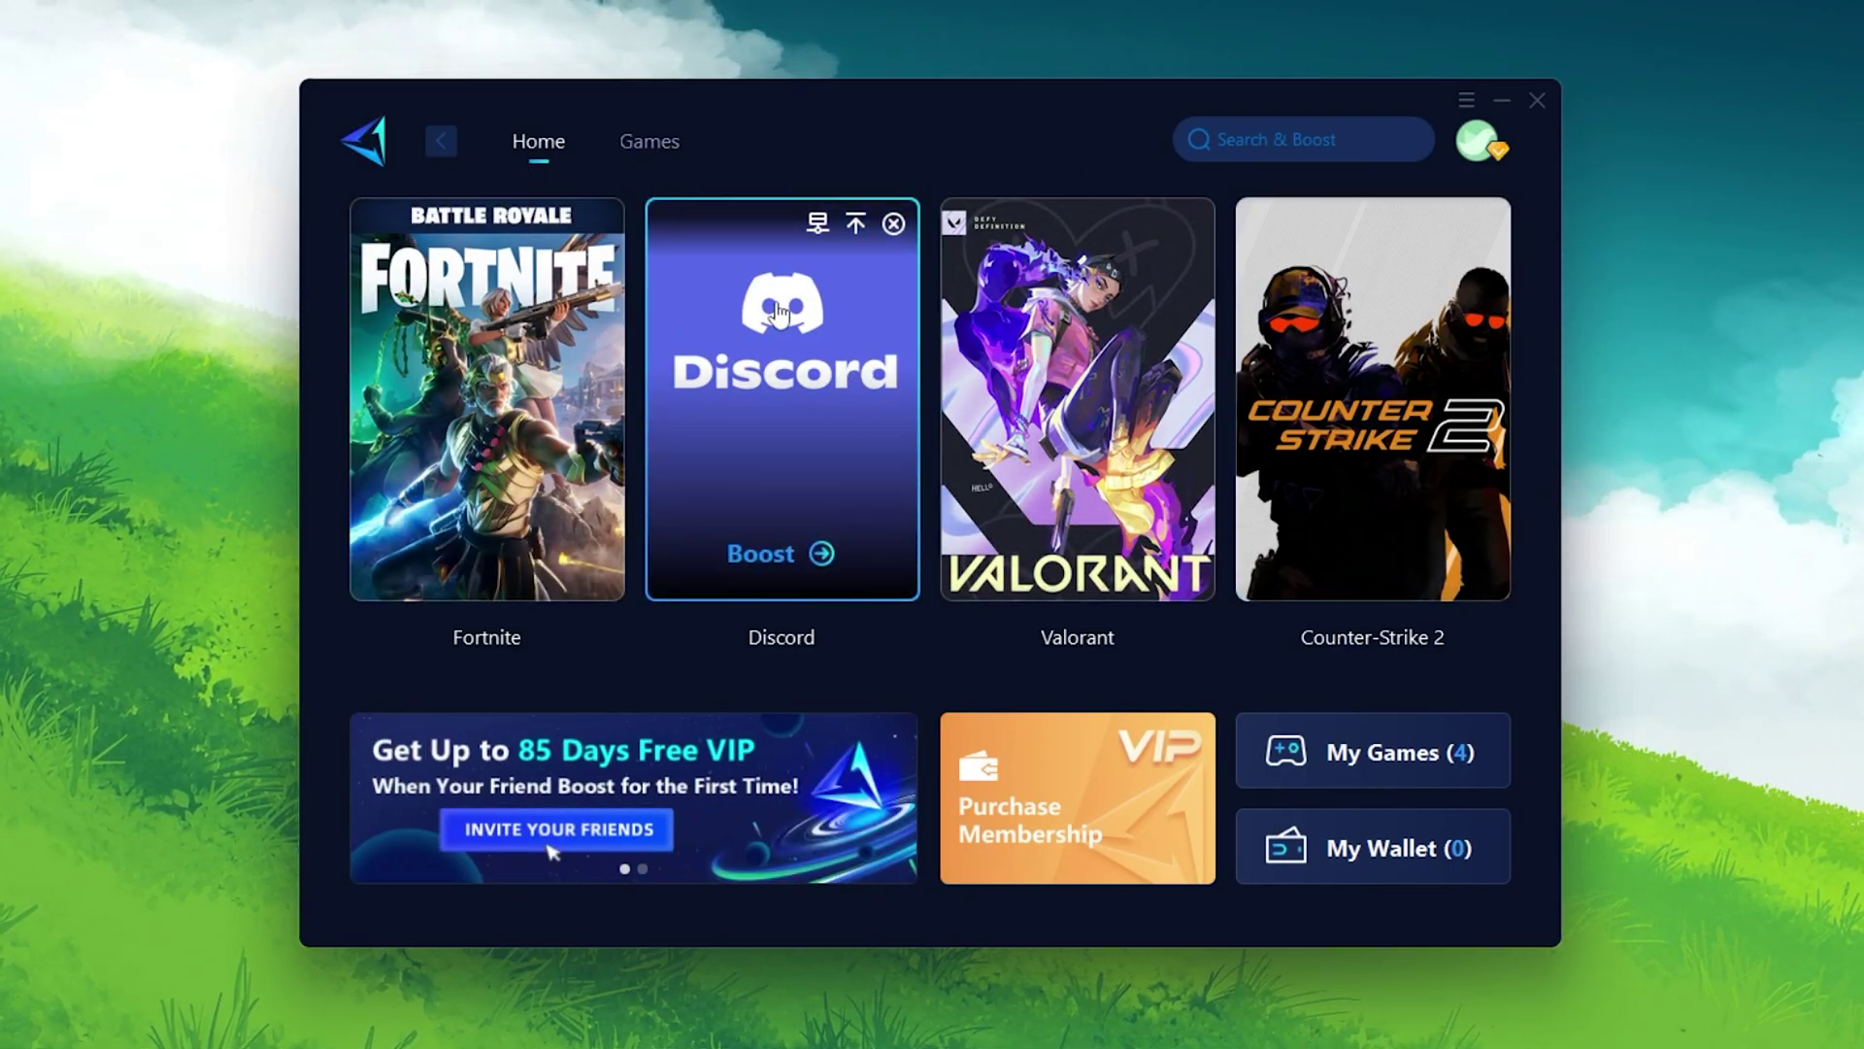
left_click(657, 149)
scroll(1280, 461, "down", 10)
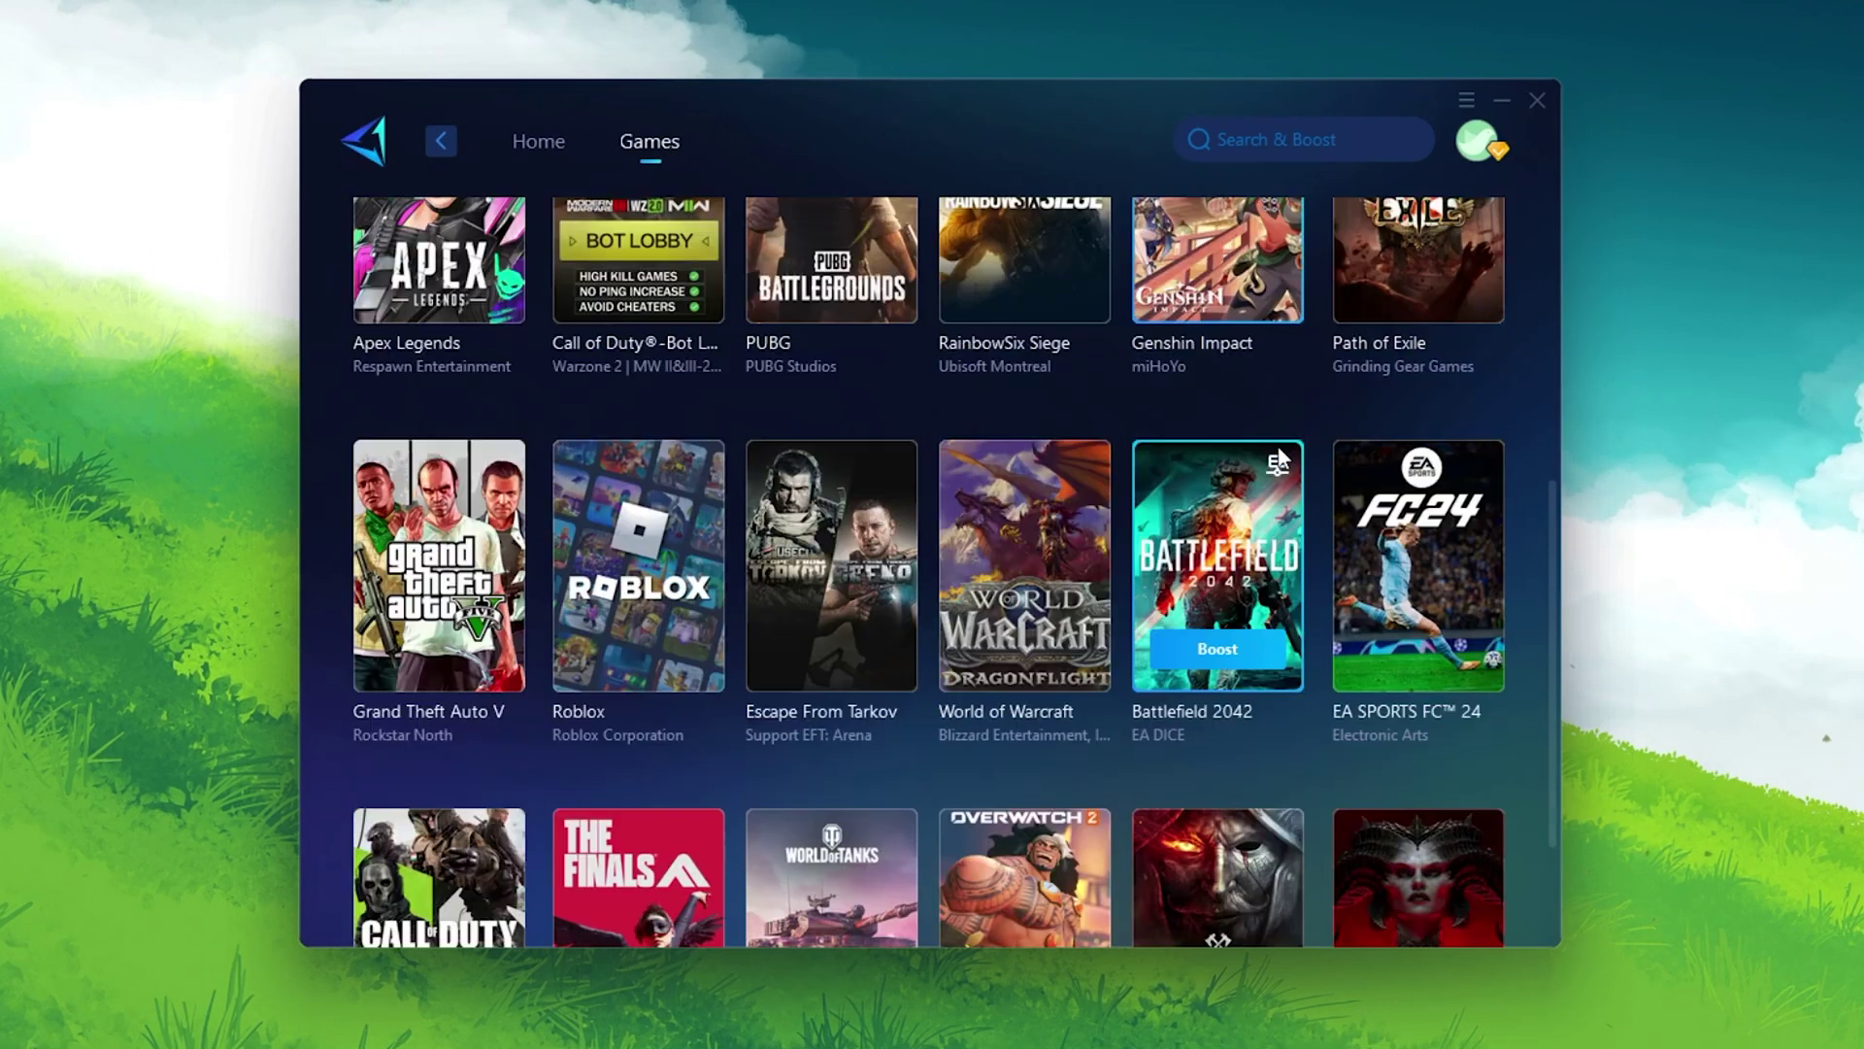
scroll(1280, 461, "down", 3)
scroll(1280, 461, "up", 10)
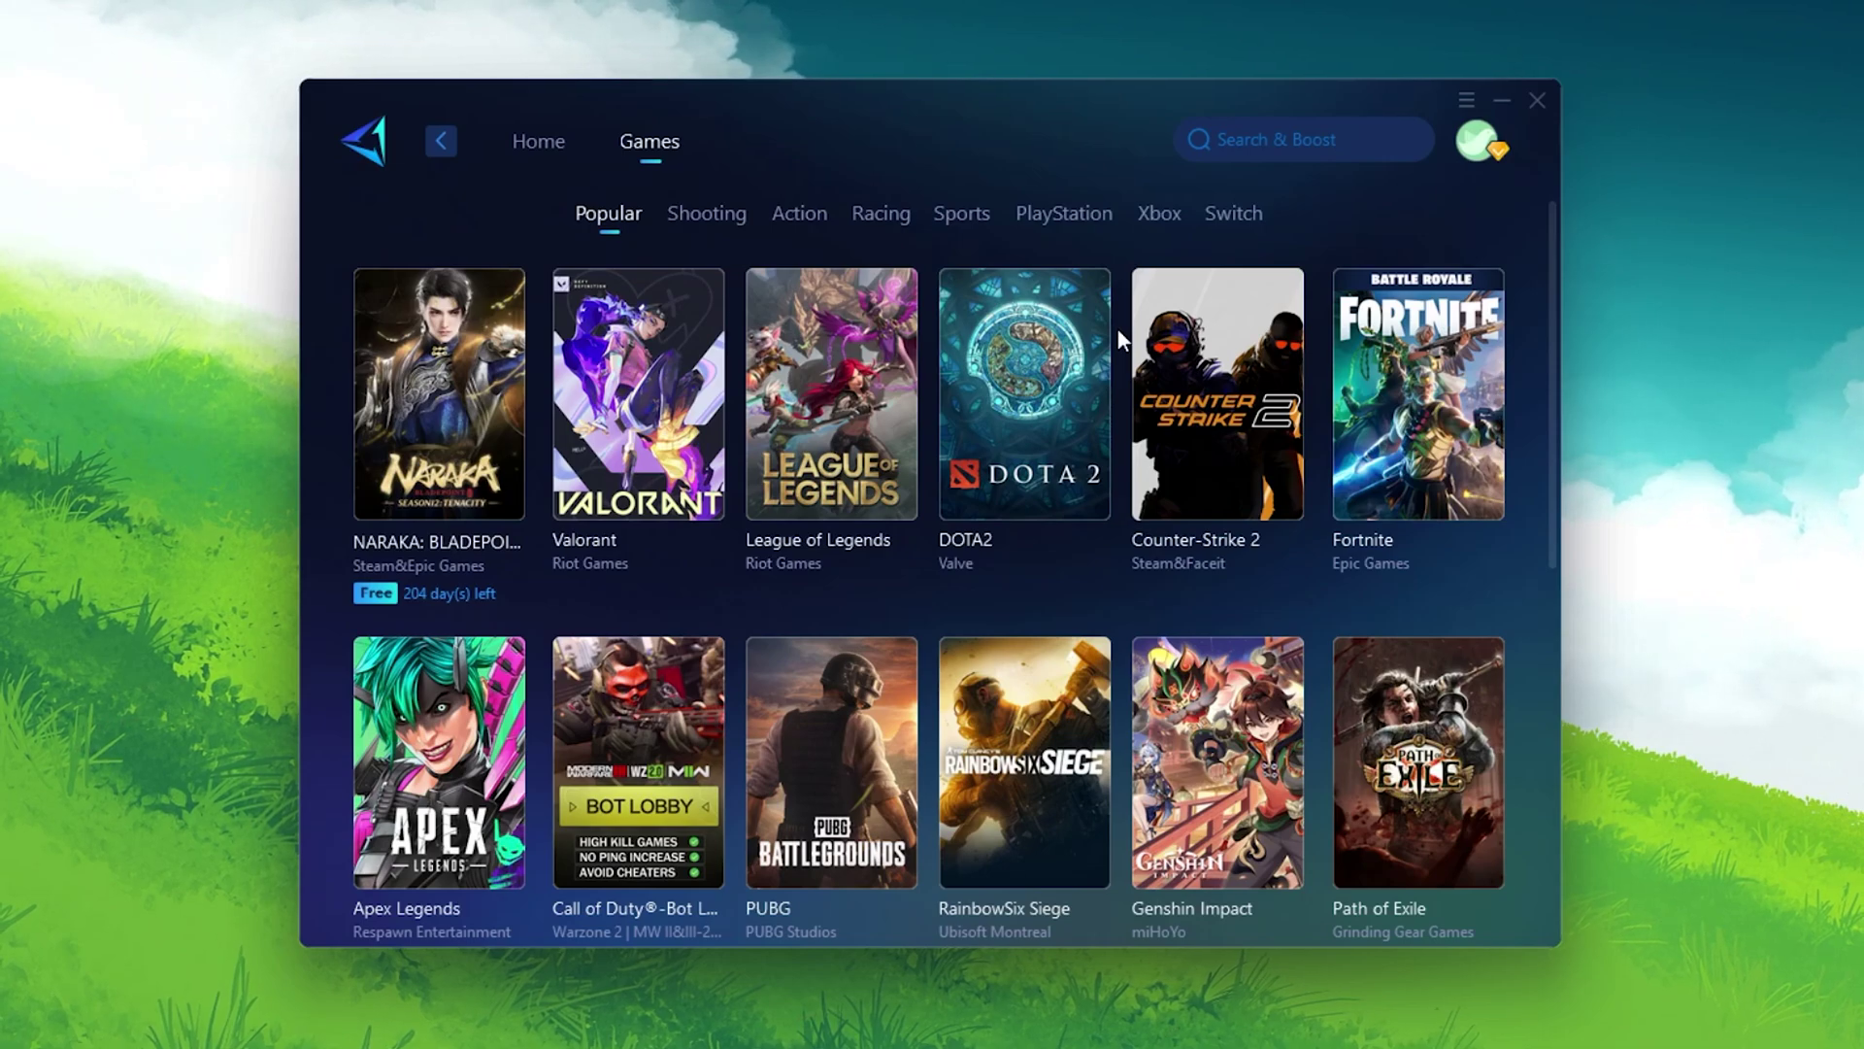
left_click(542, 145)
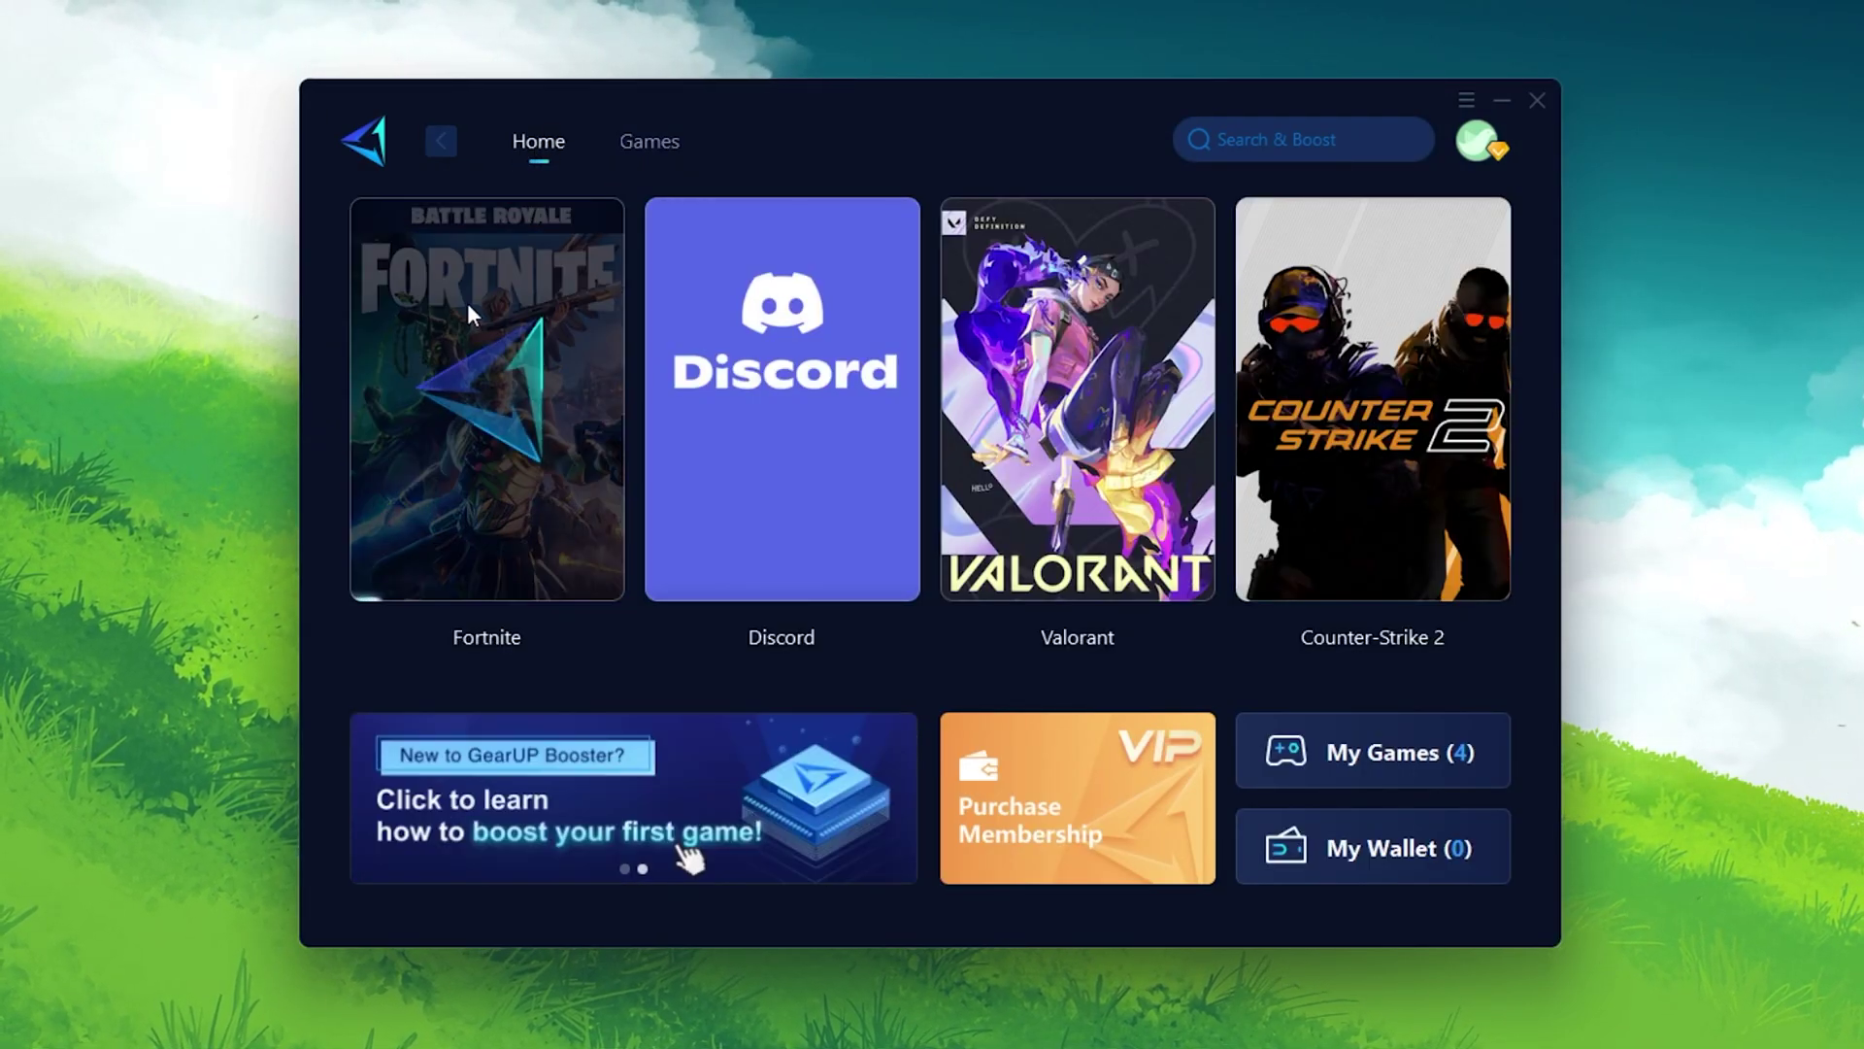
left_click(468, 309)
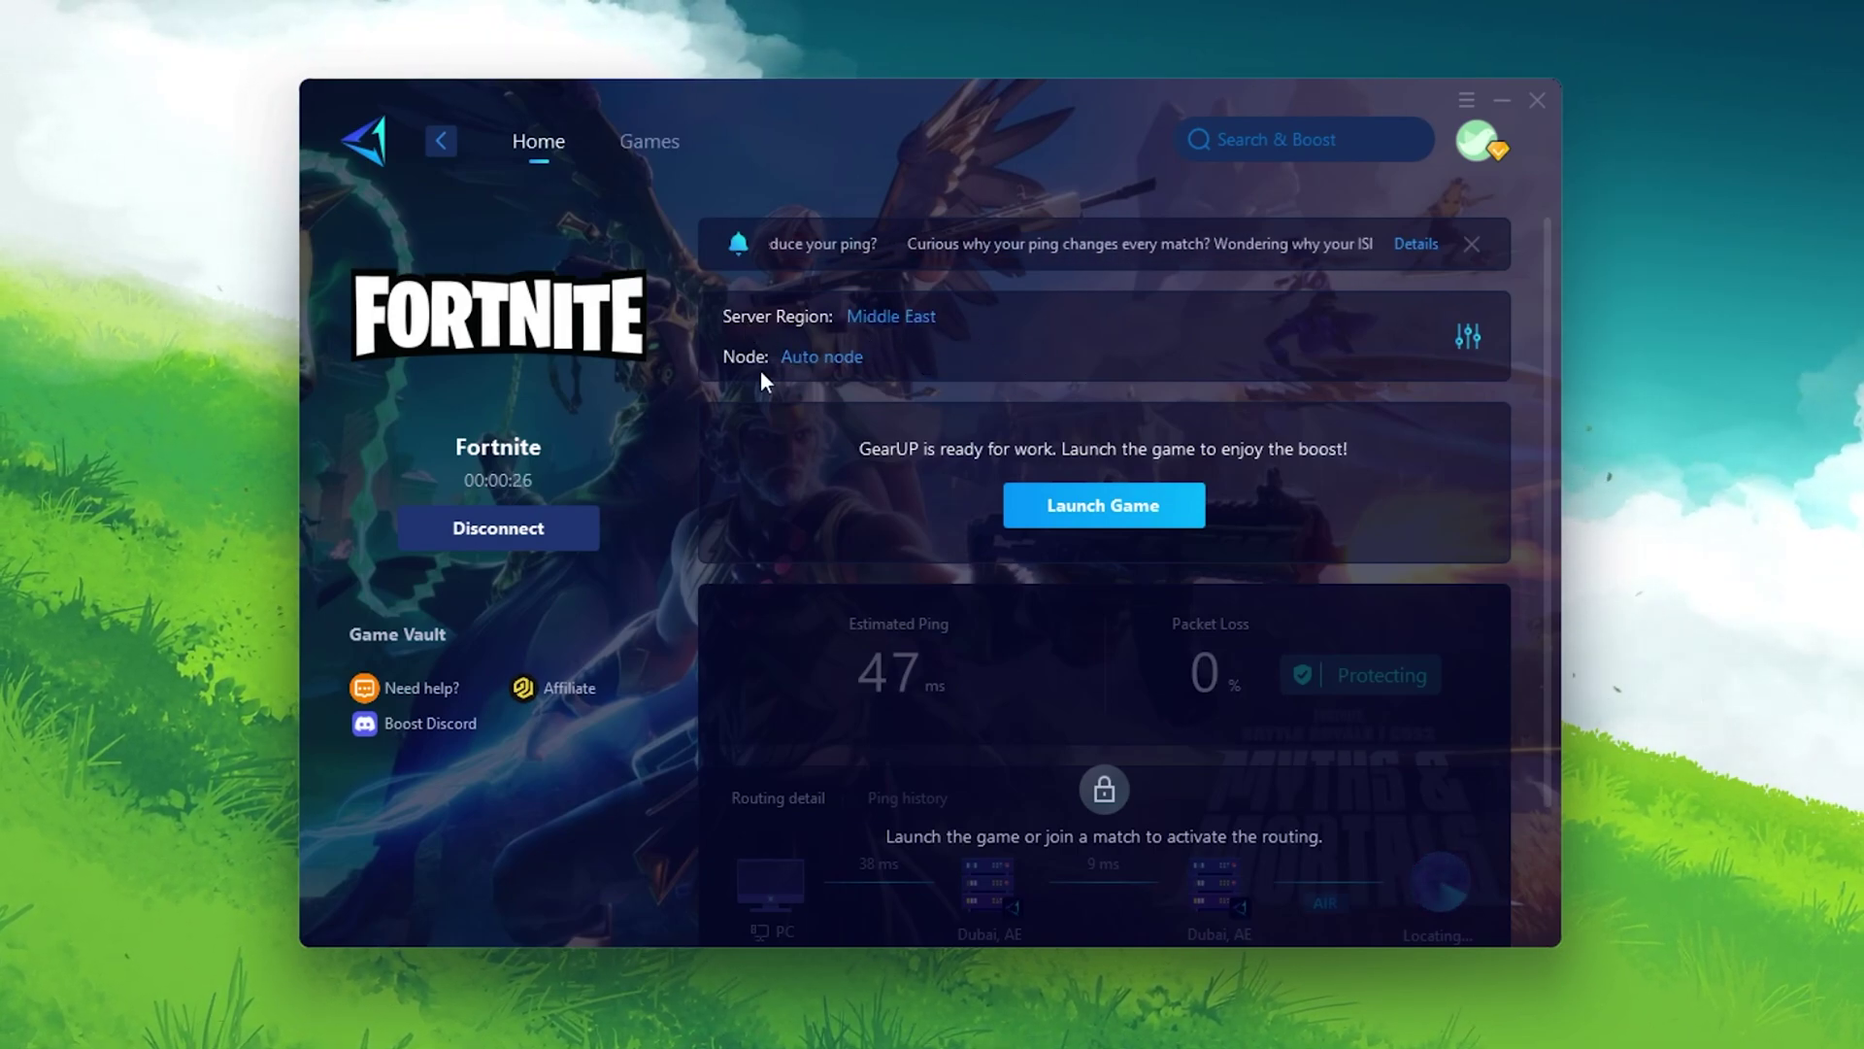
left_click(816, 359)
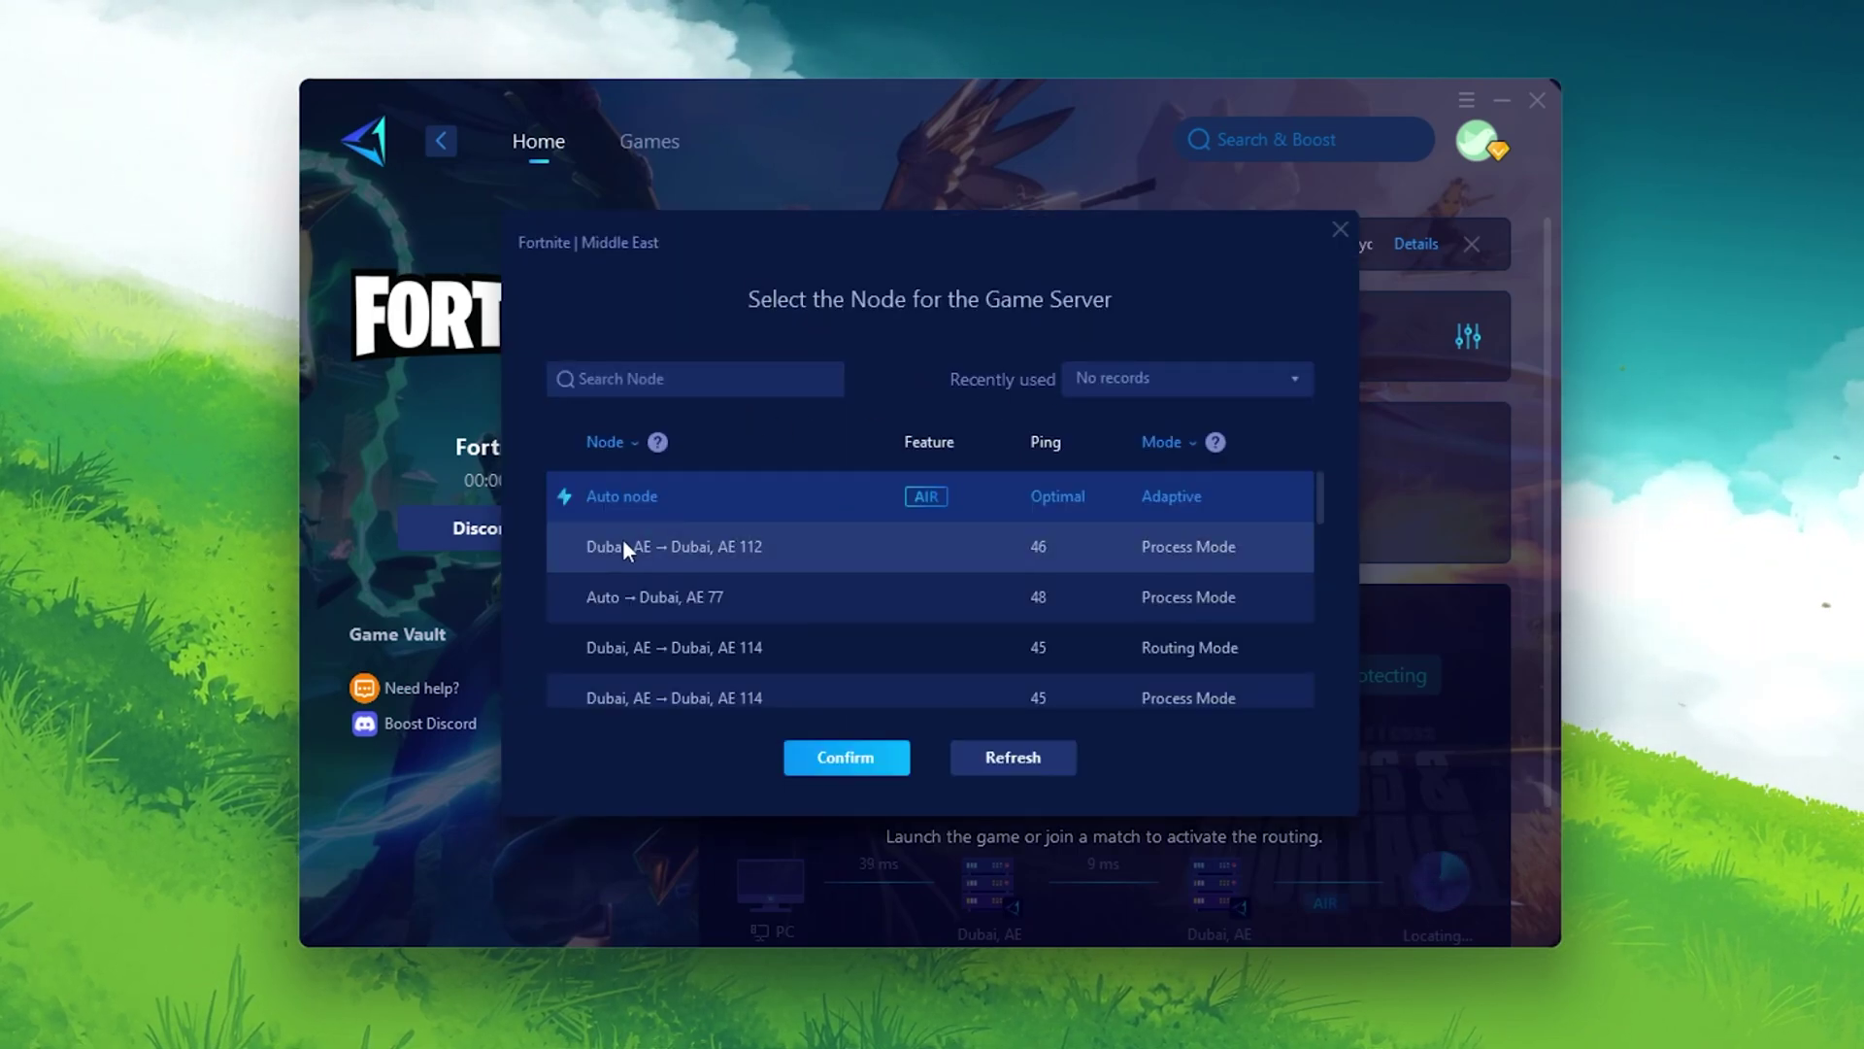
scroll(855, 597, "down", 1)
scroll(927, 518, "down", 5)
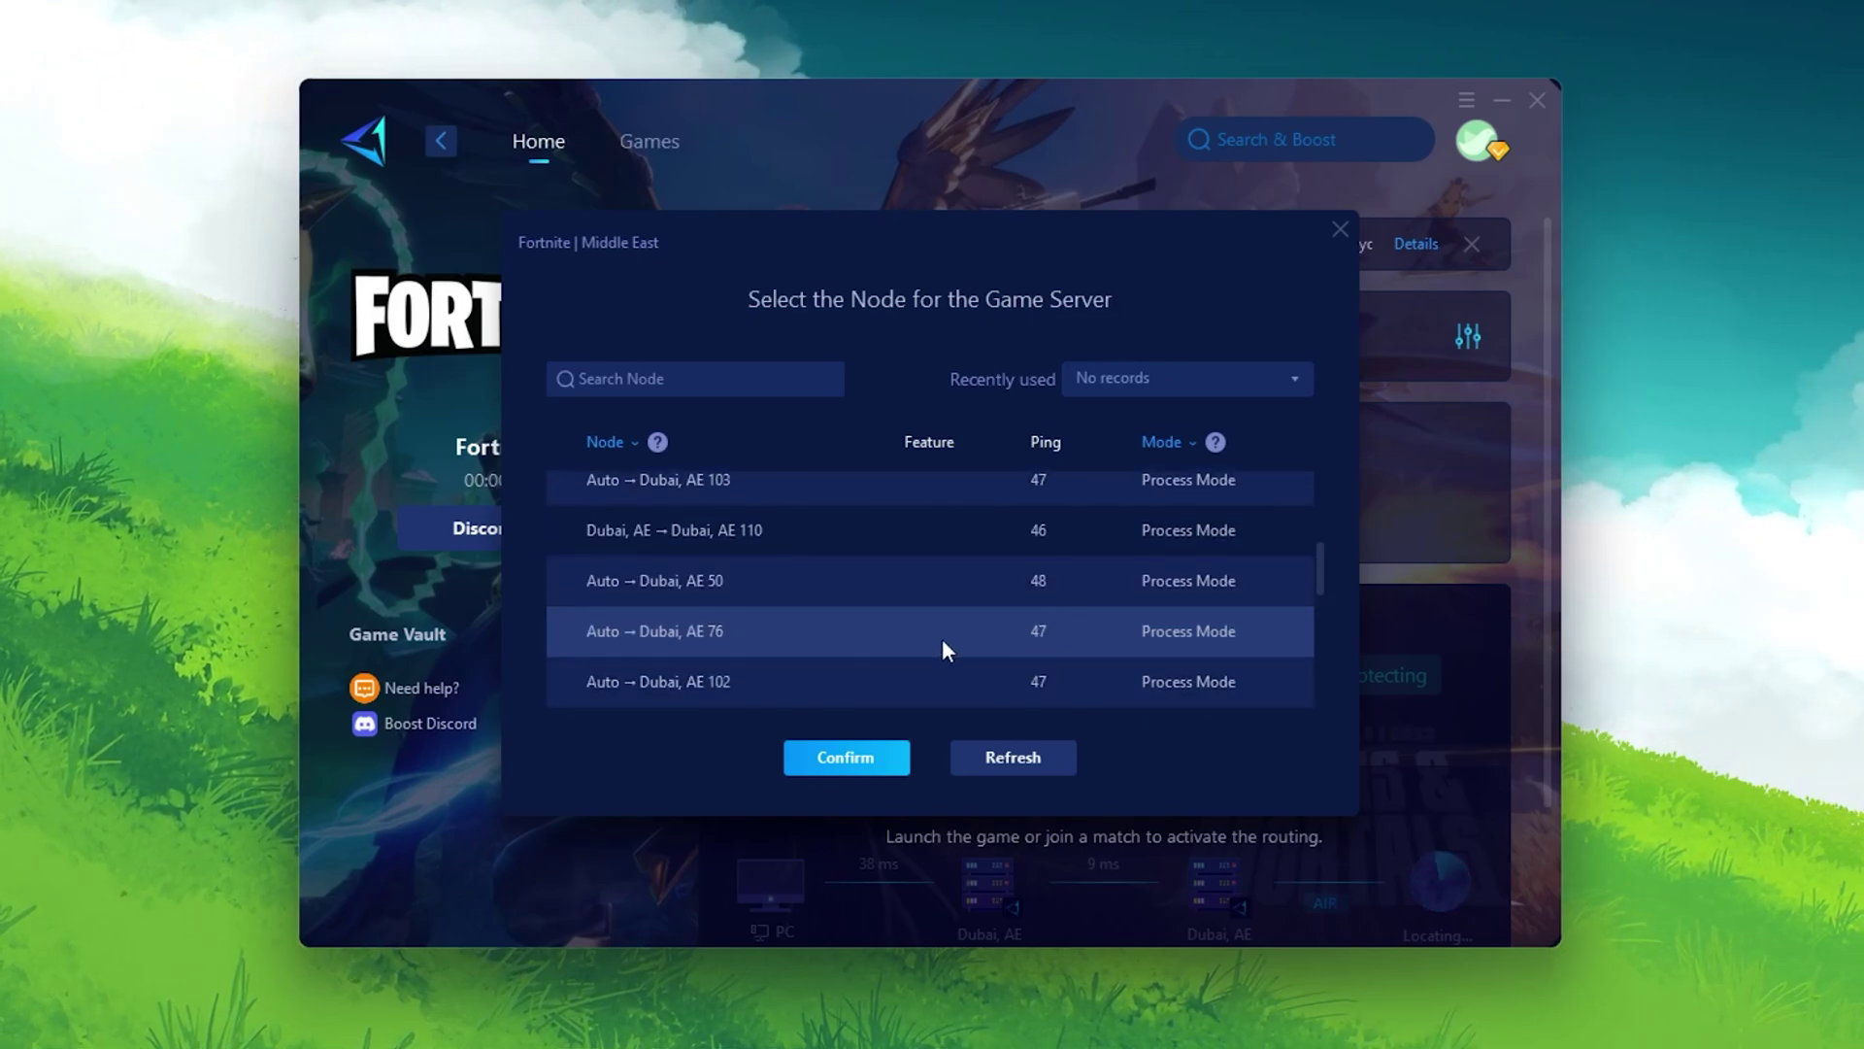
scroll(1012, 643, "up", 6)
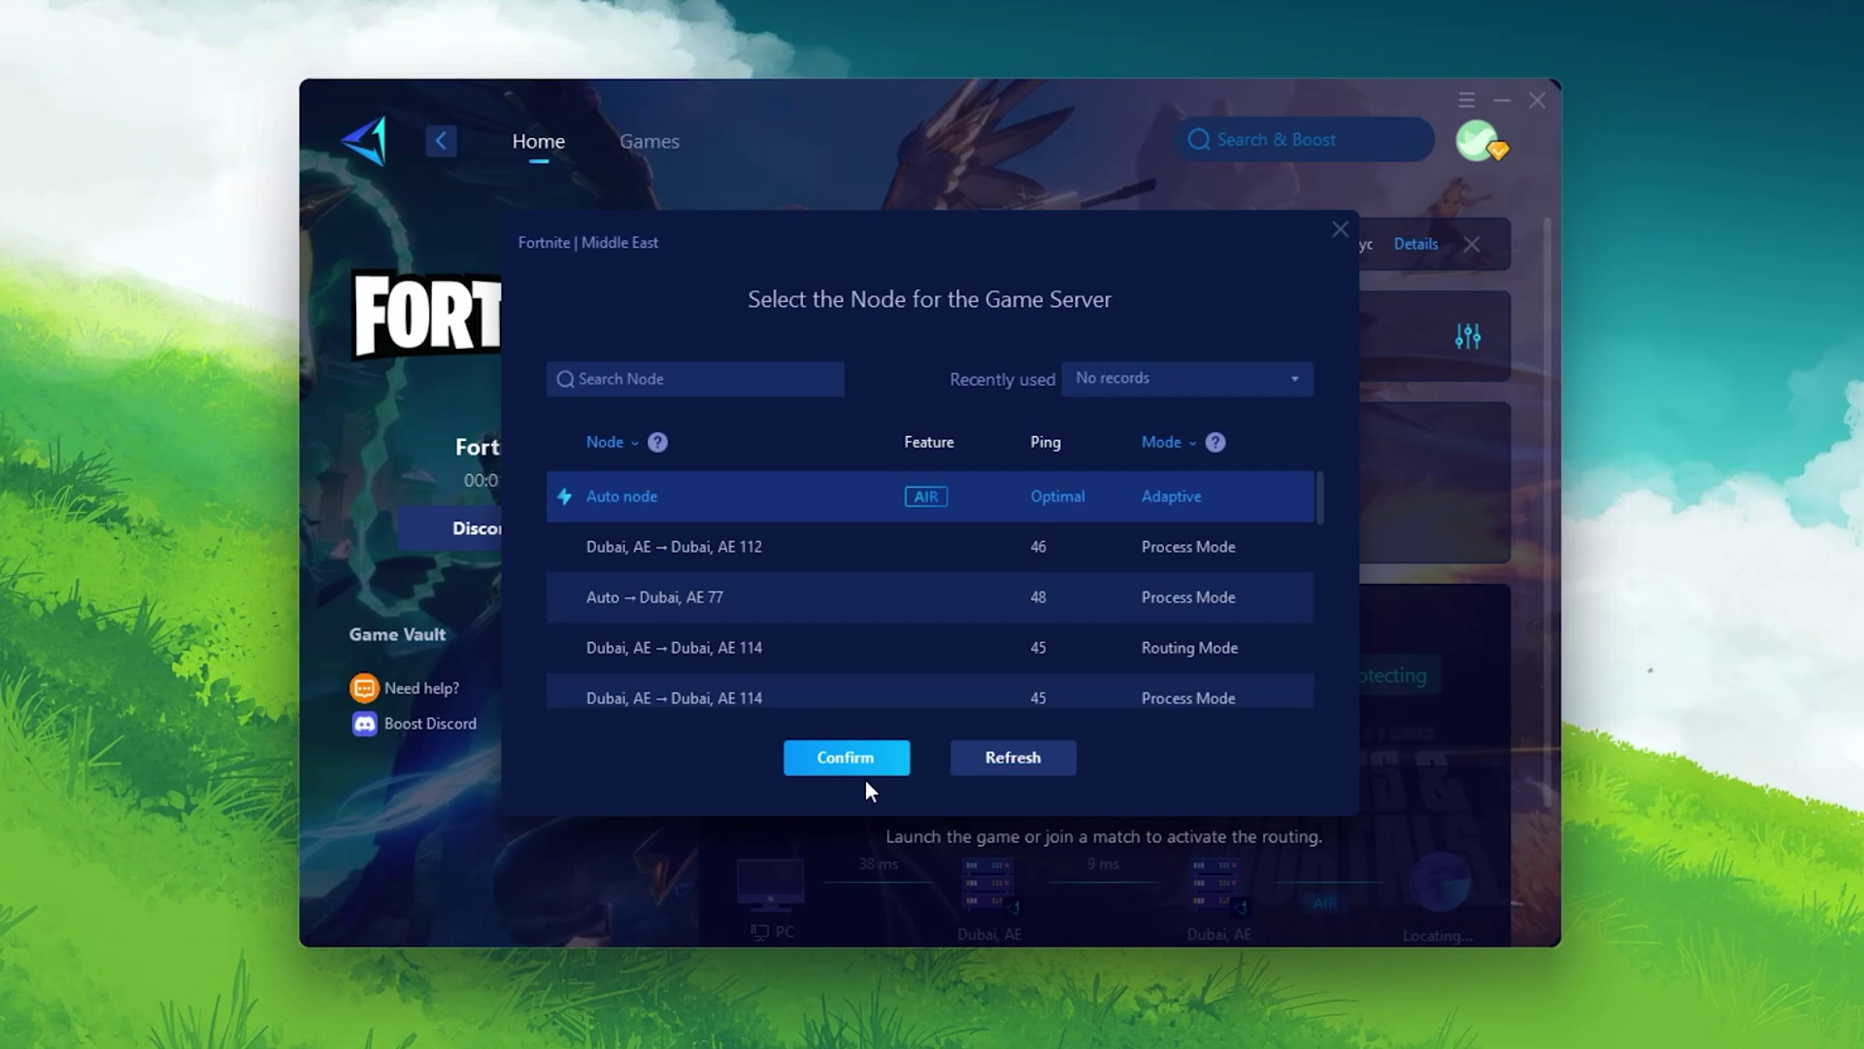
left_click(1344, 235)
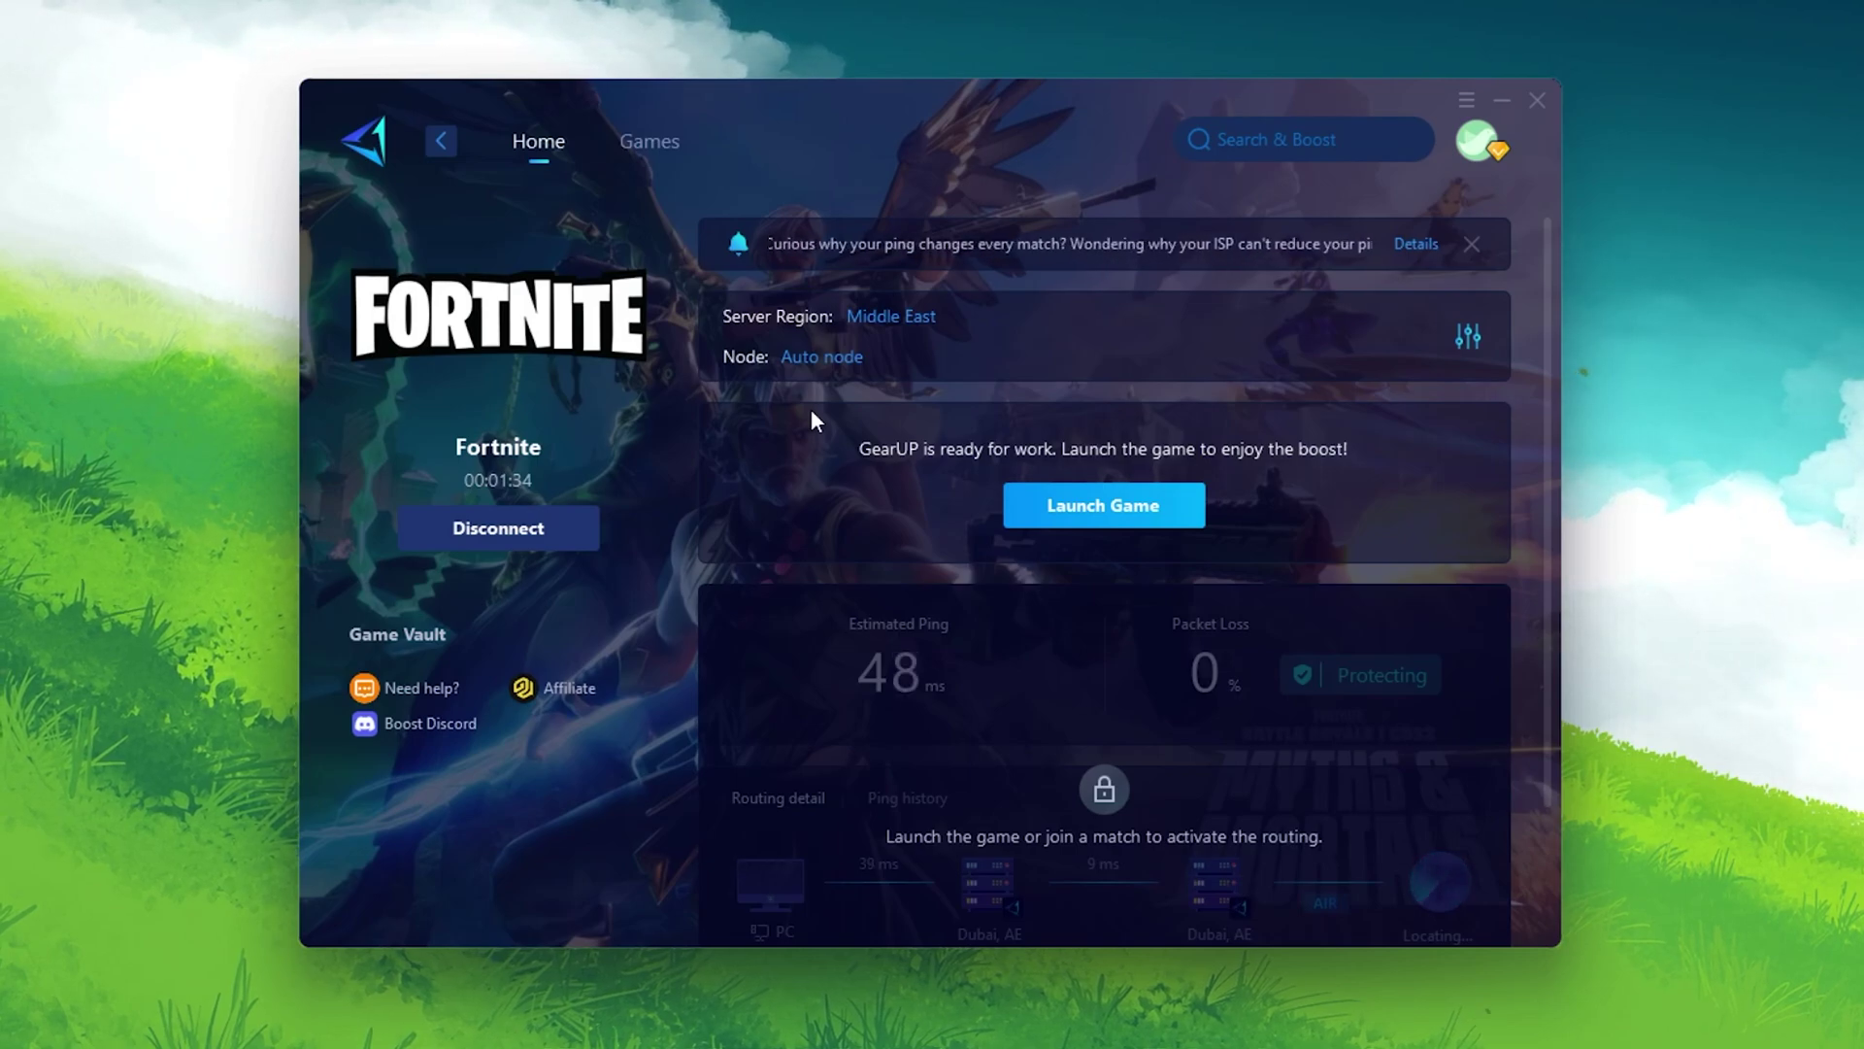
- Tick Optimize RAM after boosting in GearUP's Optimization Settings and bring up Network Tools
left_click(1469, 144)
left_click(1460, 201)
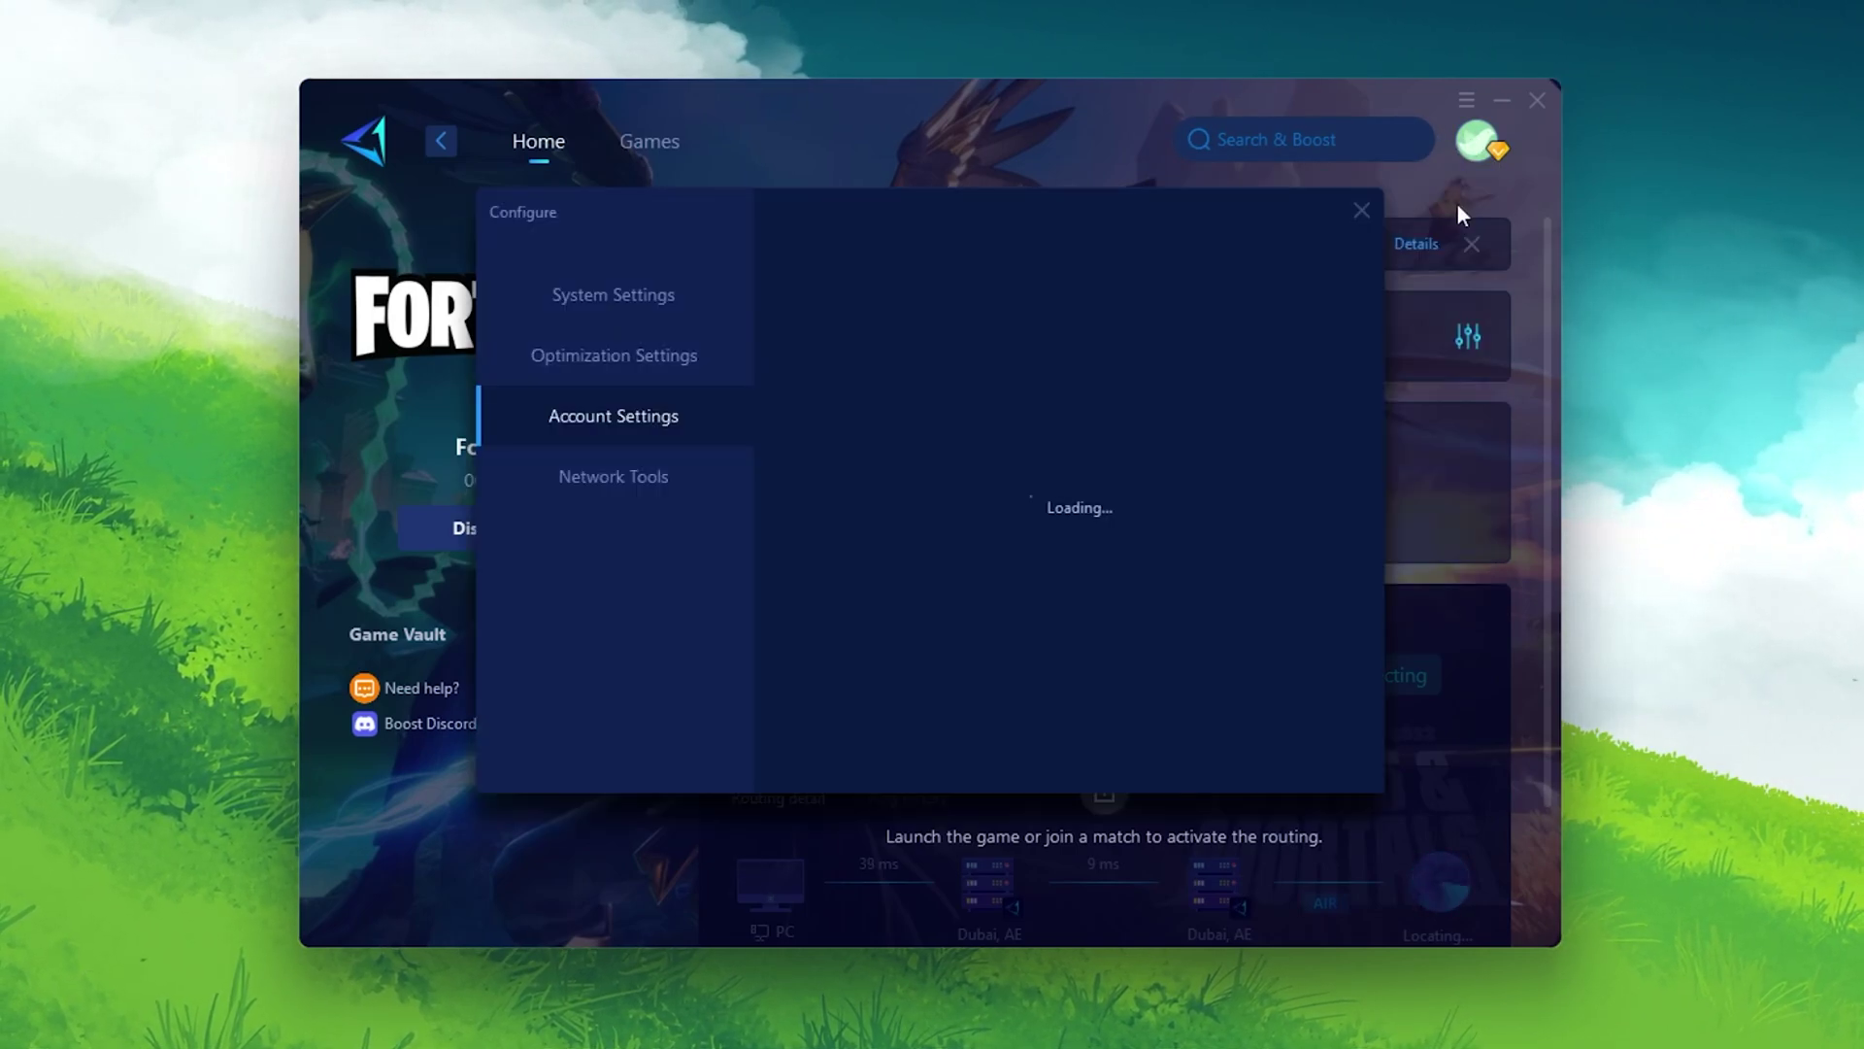
left_click(596, 296)
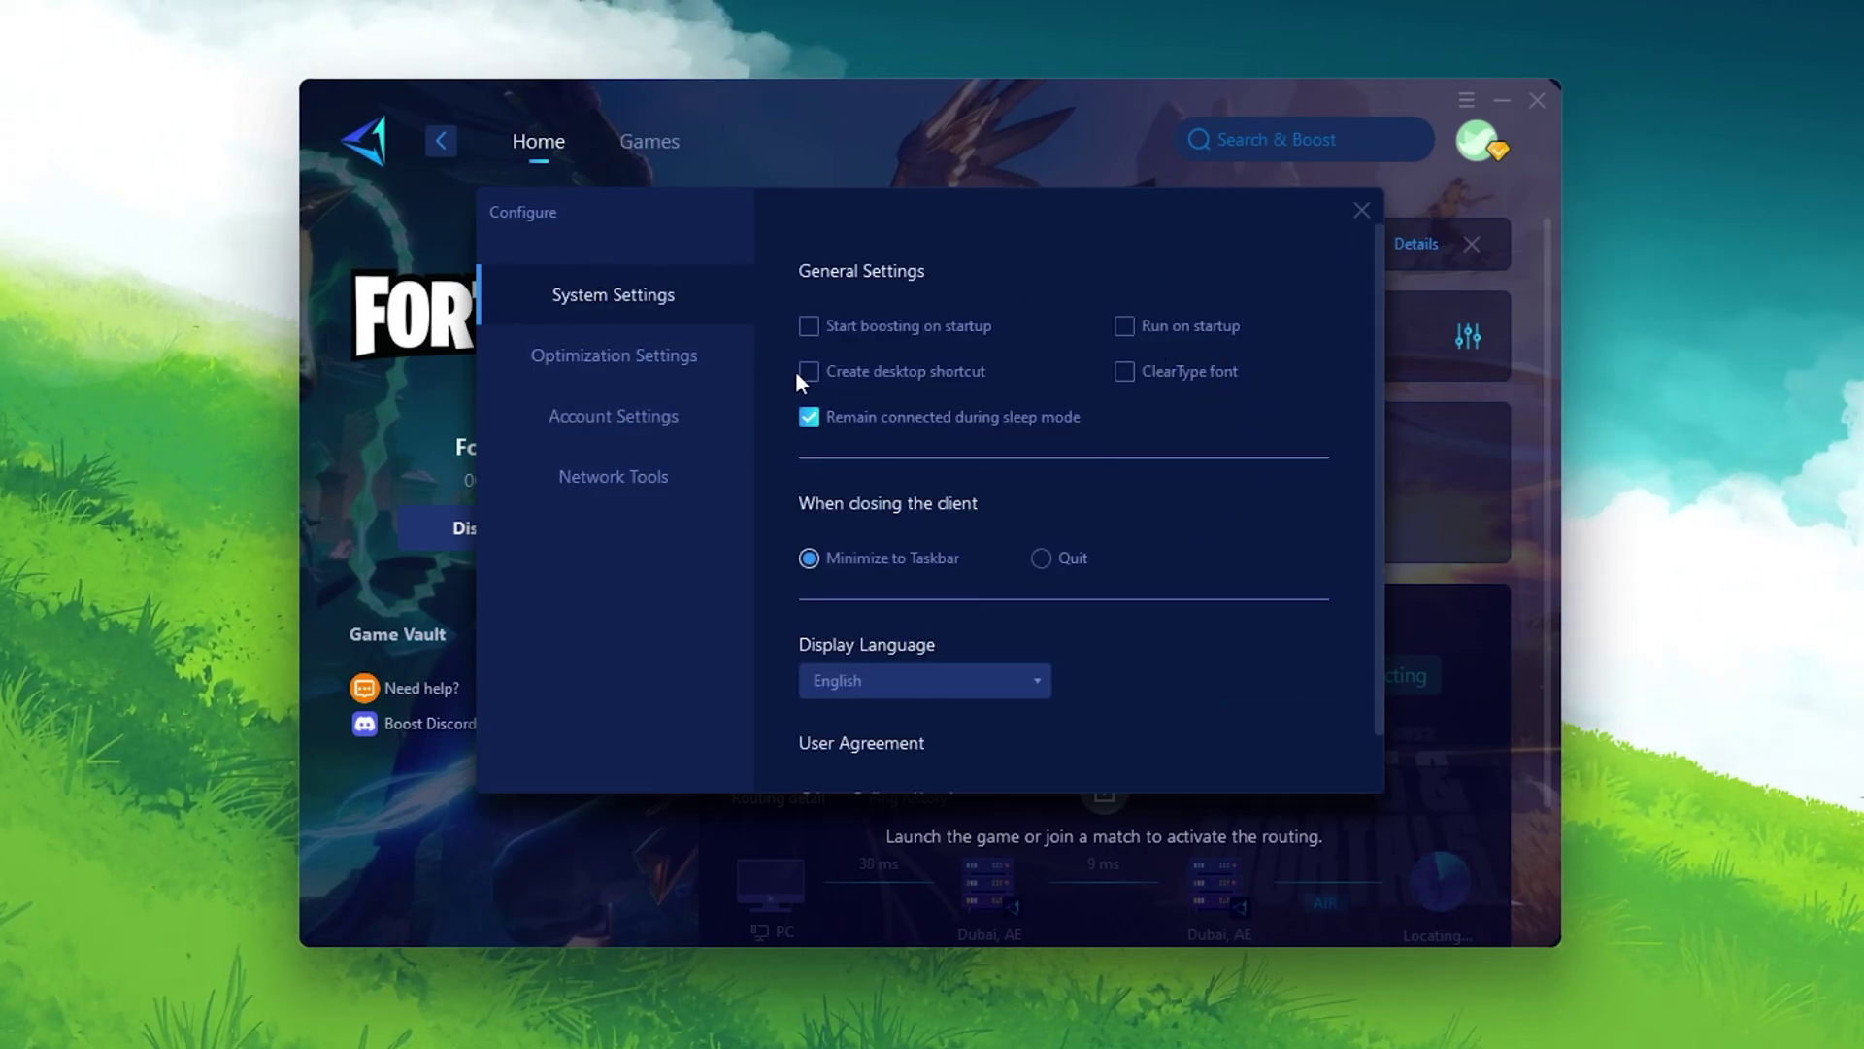
left_click(516, 376)
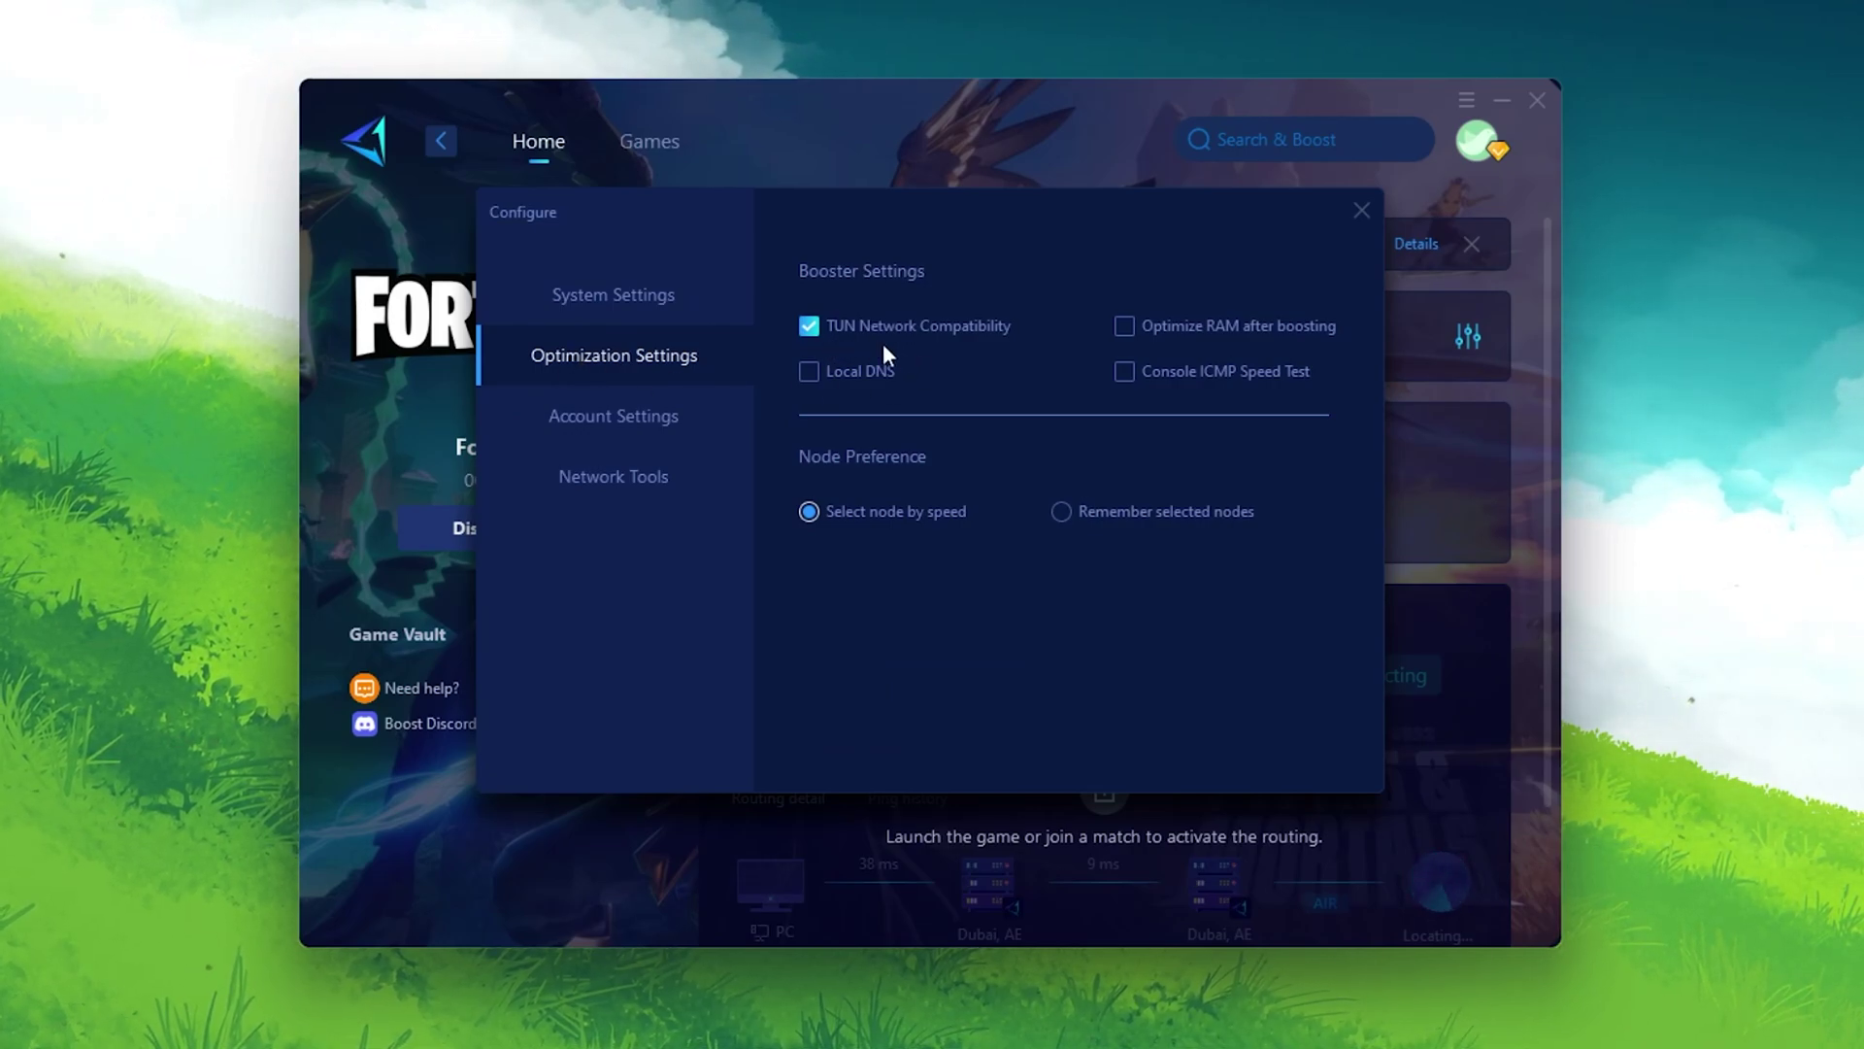
left_click(1125, 333)
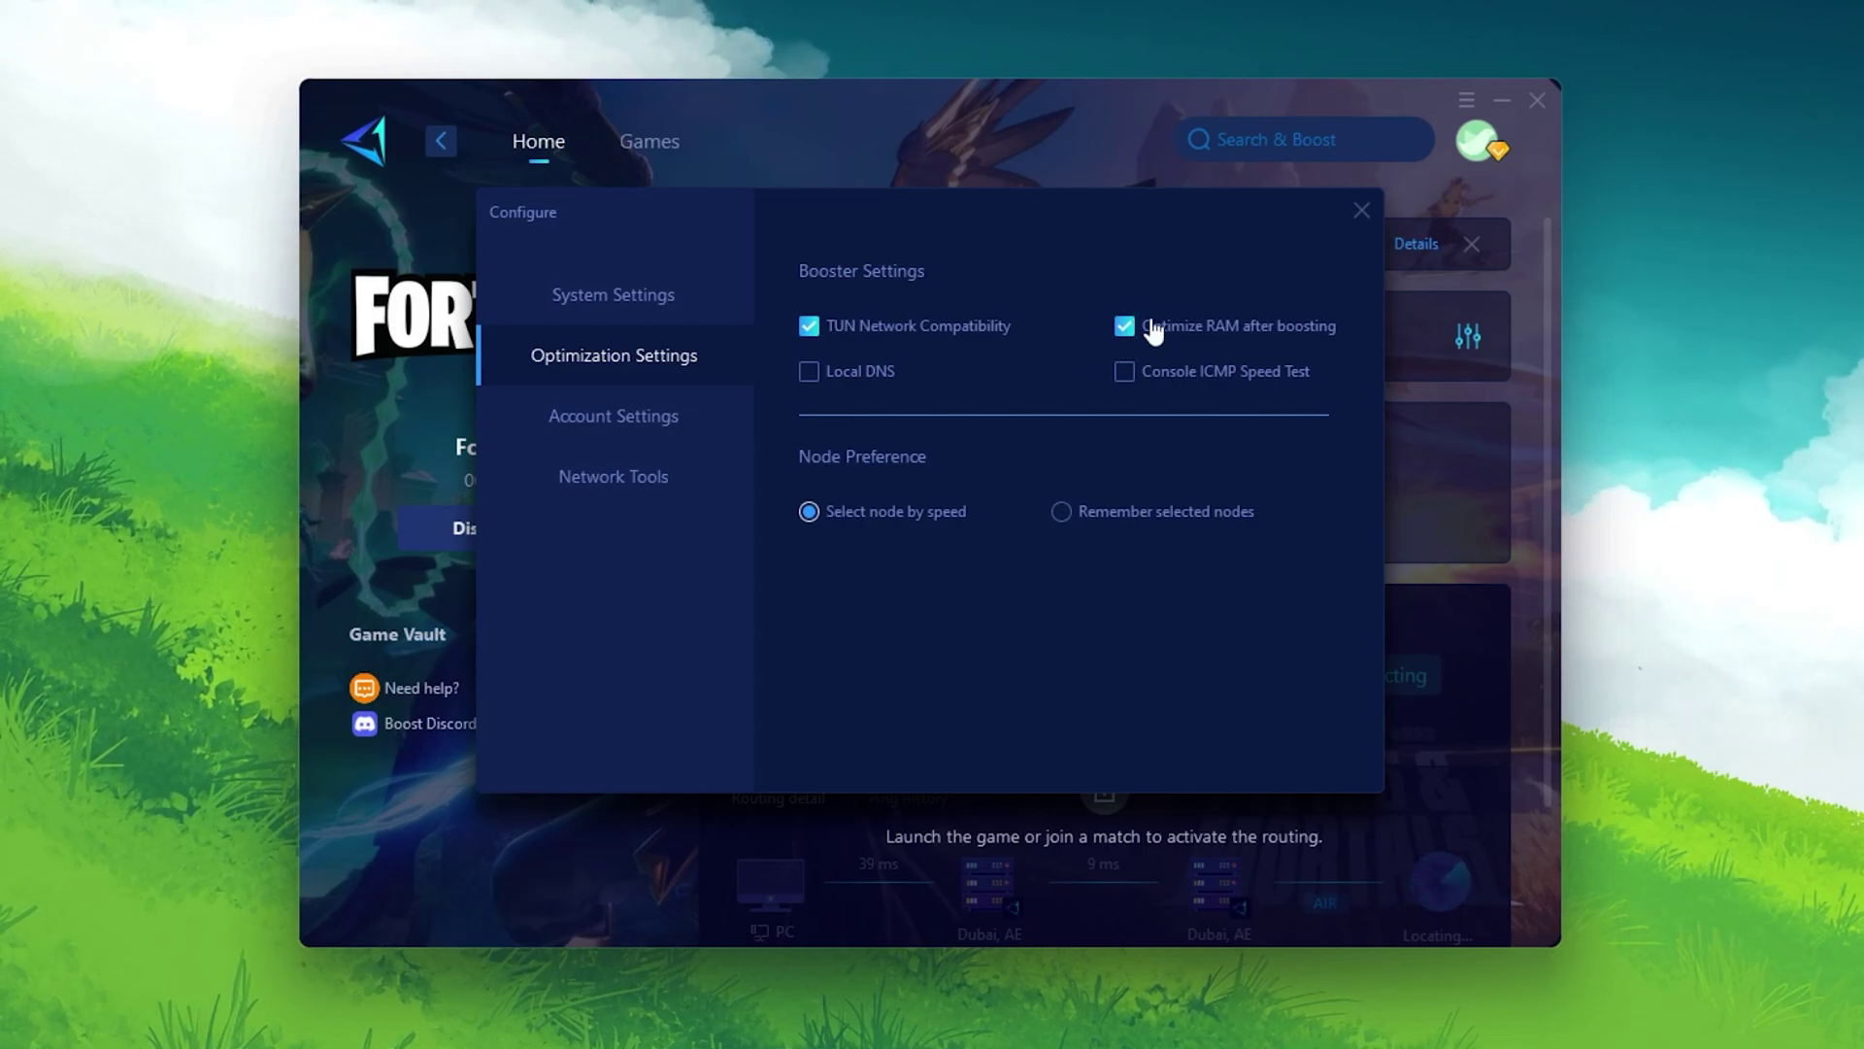
left_click(722, 464)
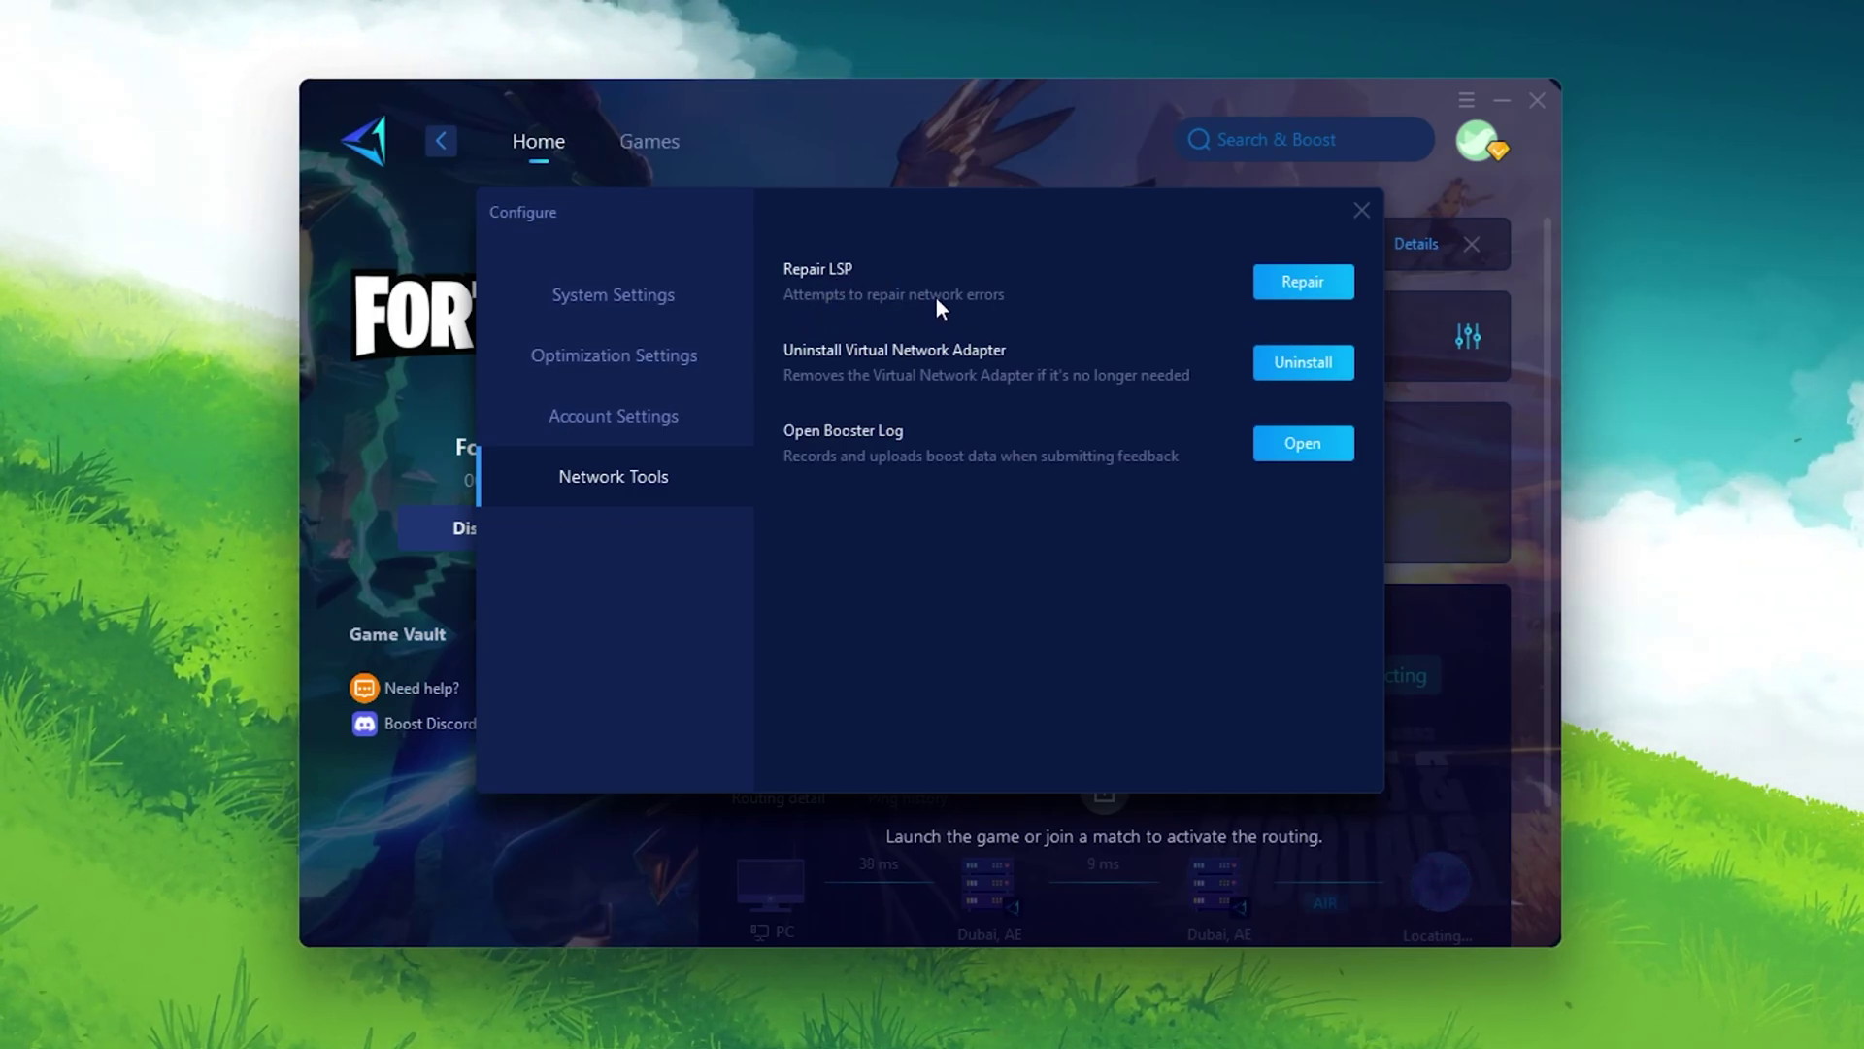
- Repair LSP, try uninstalling the virtual network adapter (none installed), and close Configure
left_click(1272, 283)
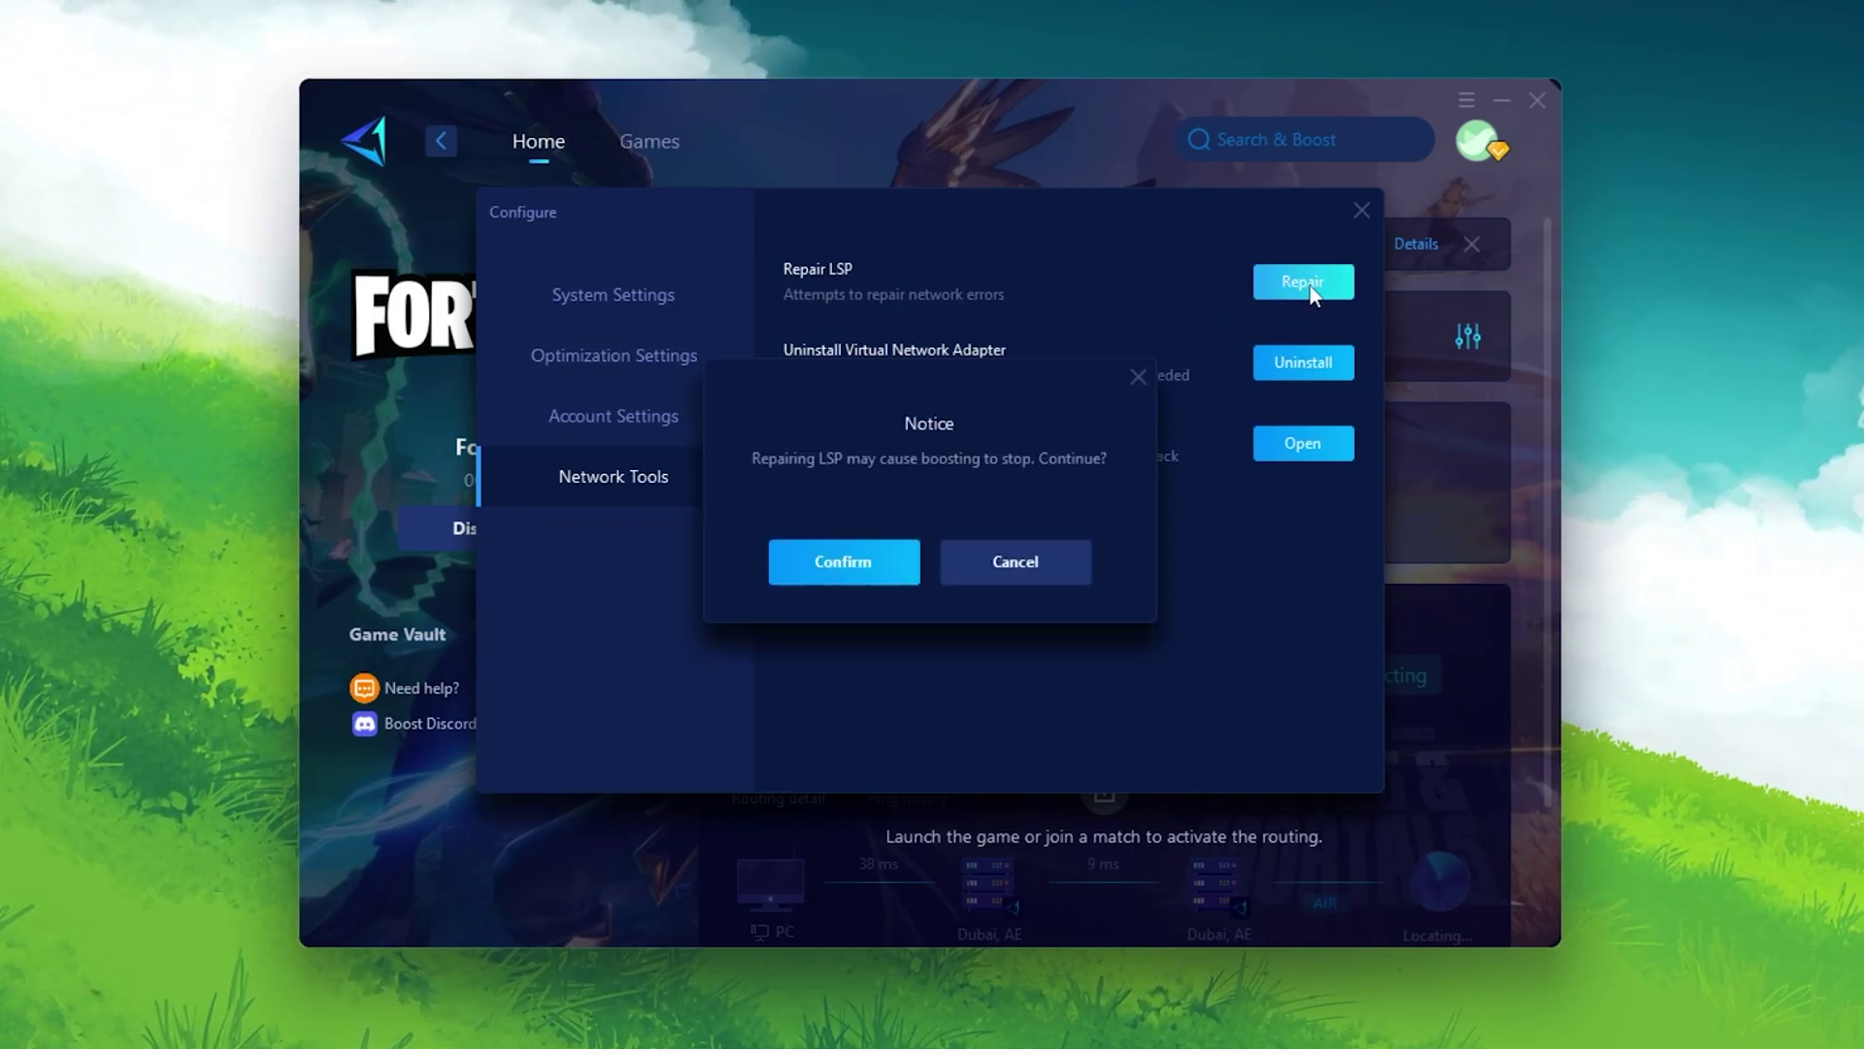
left_click(802, 569)
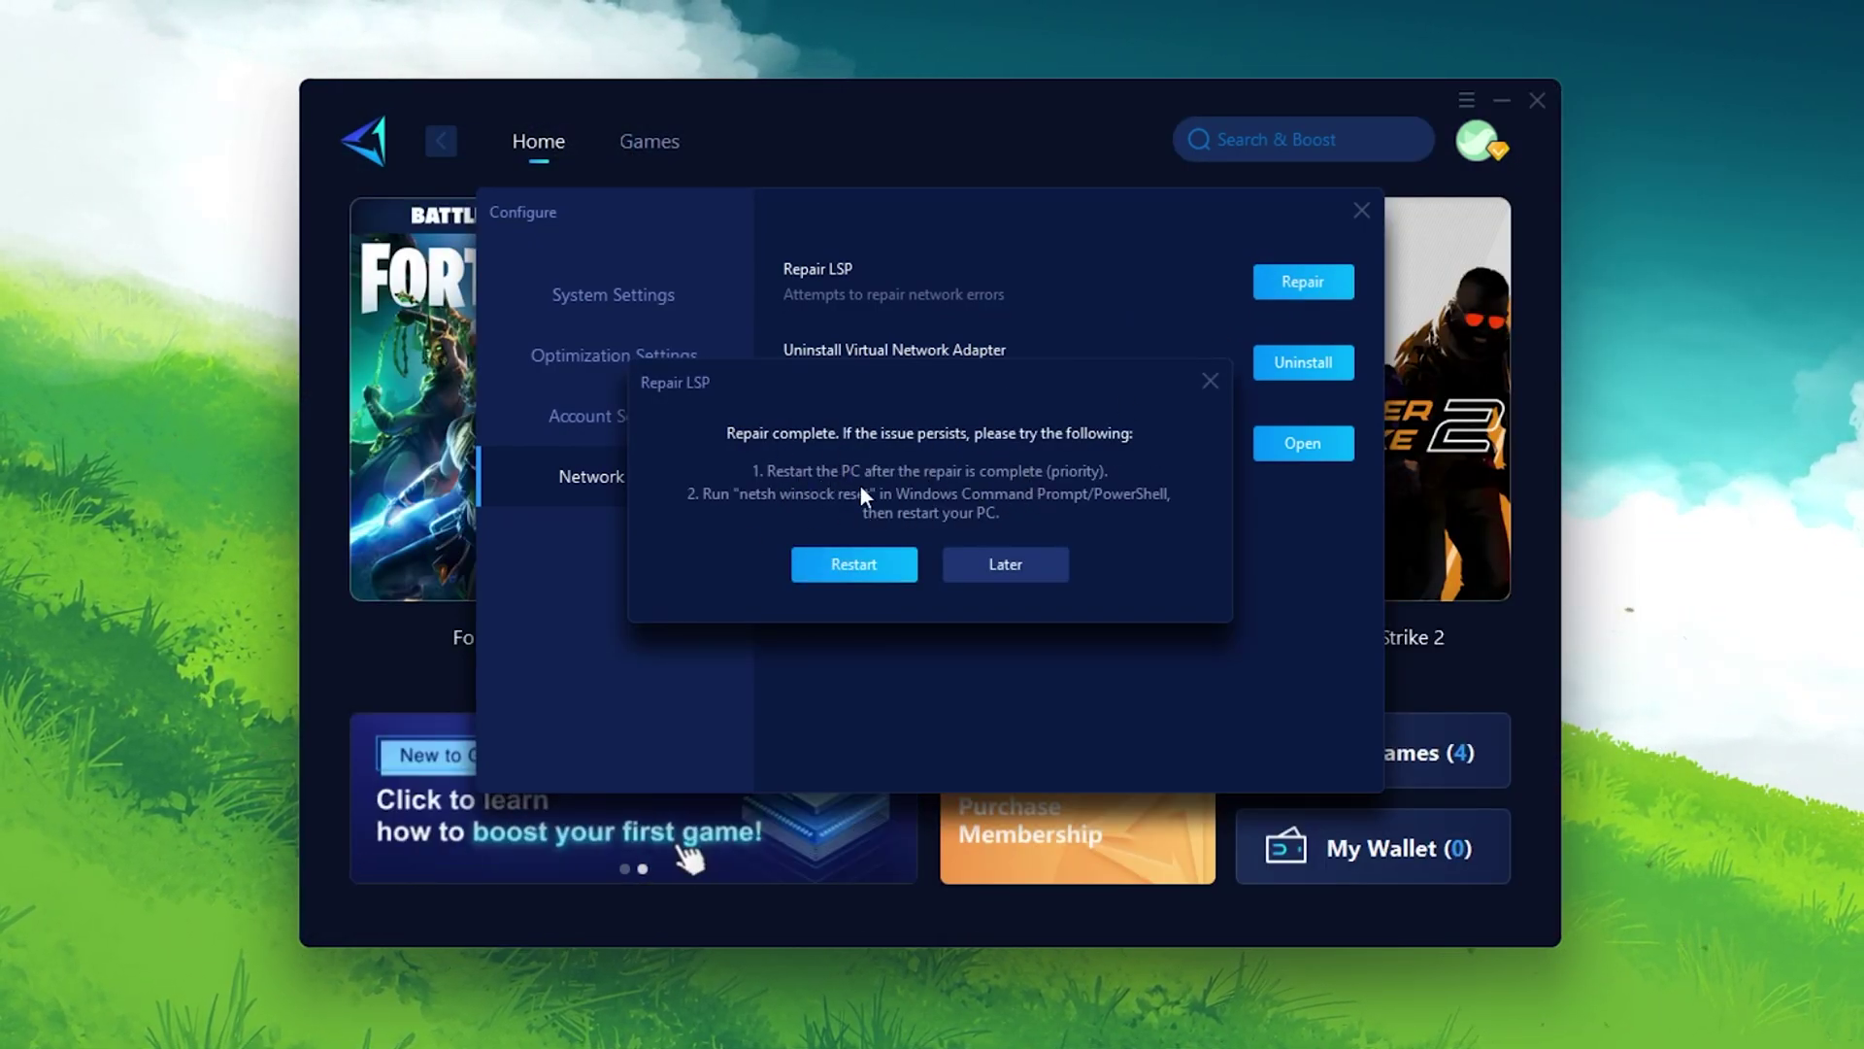
left_click(1210, 381)
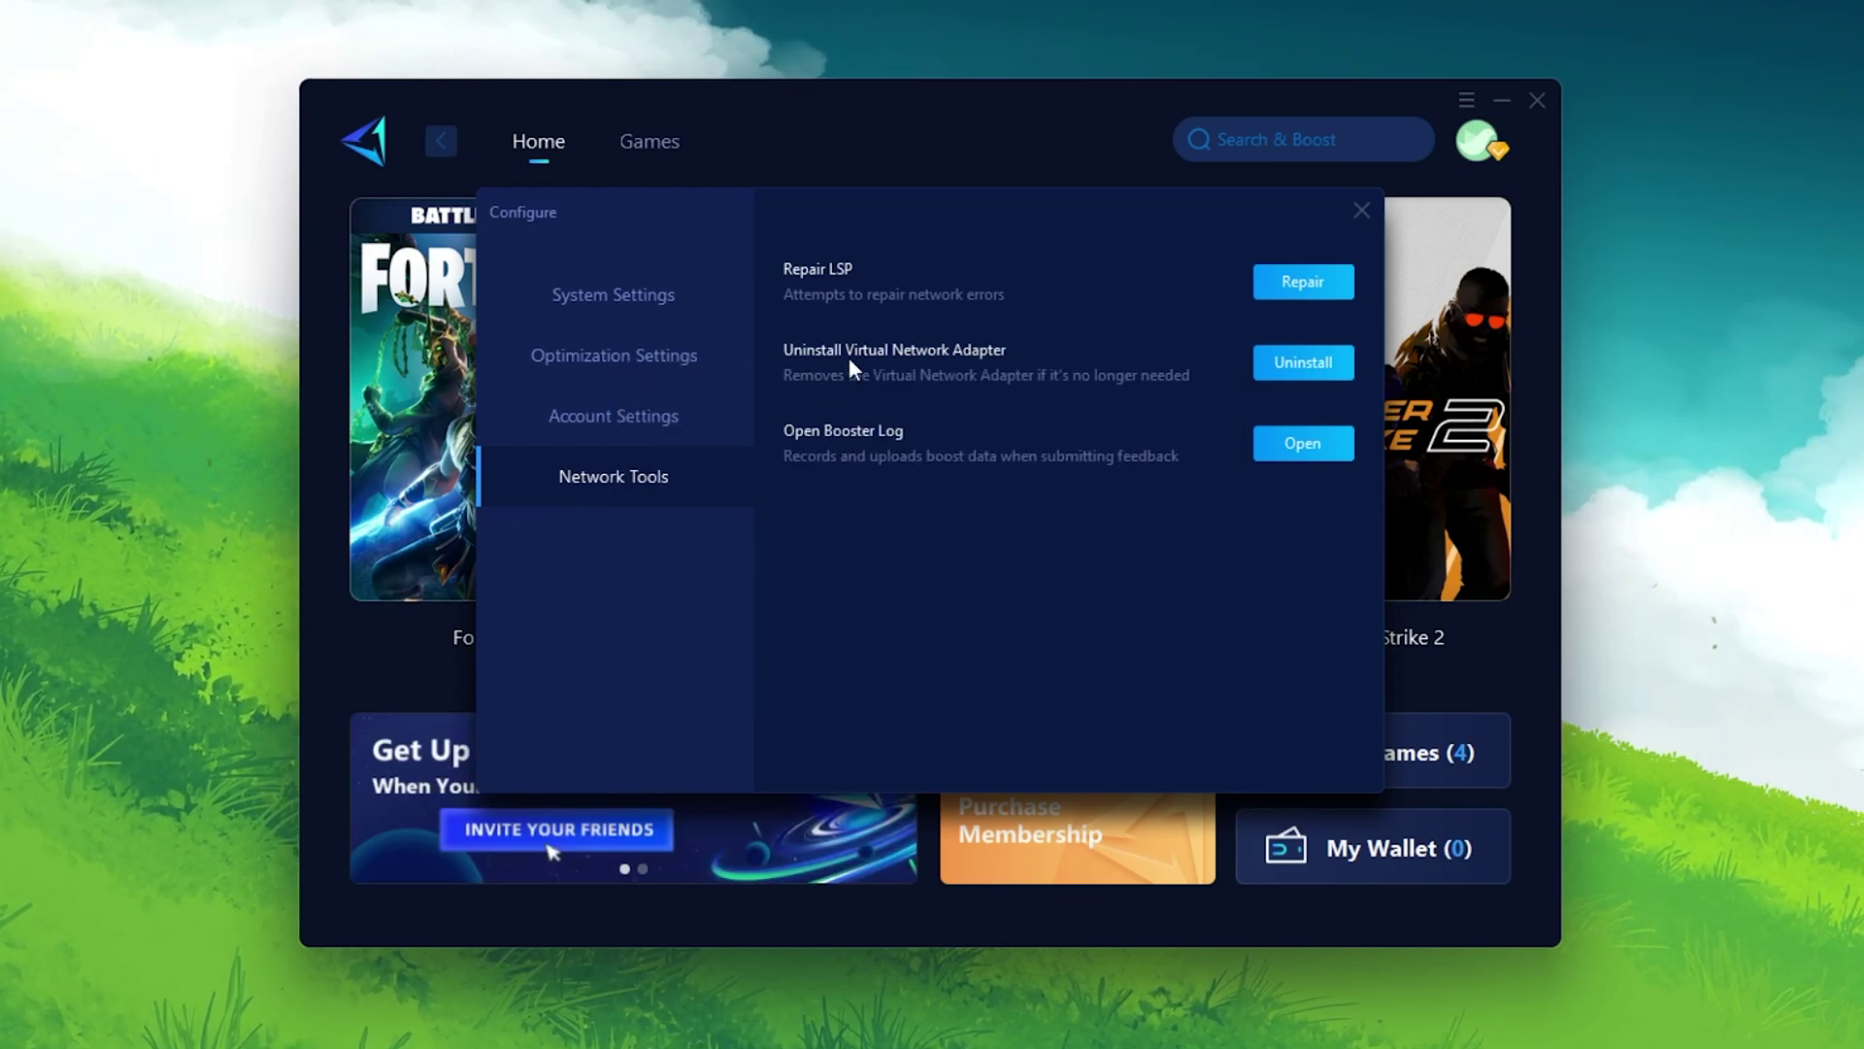
left_click(1330, 365)
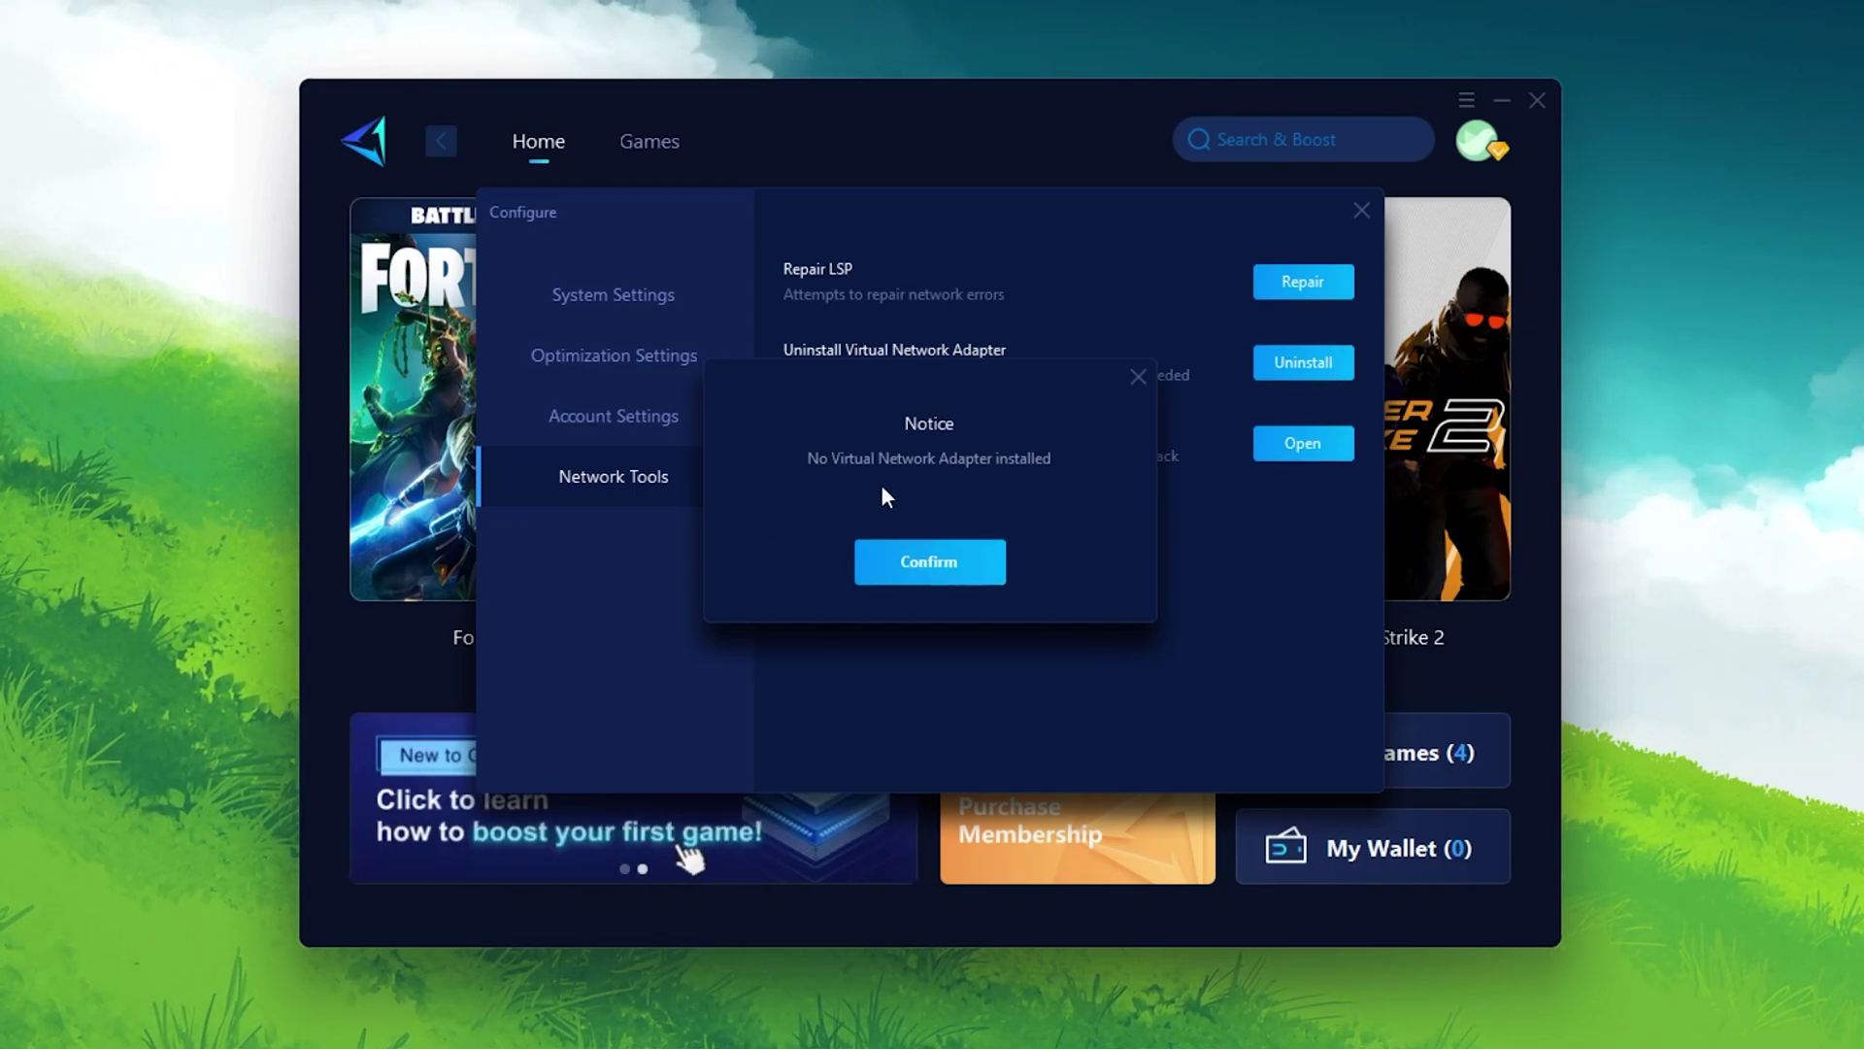
left_click(924, 567)
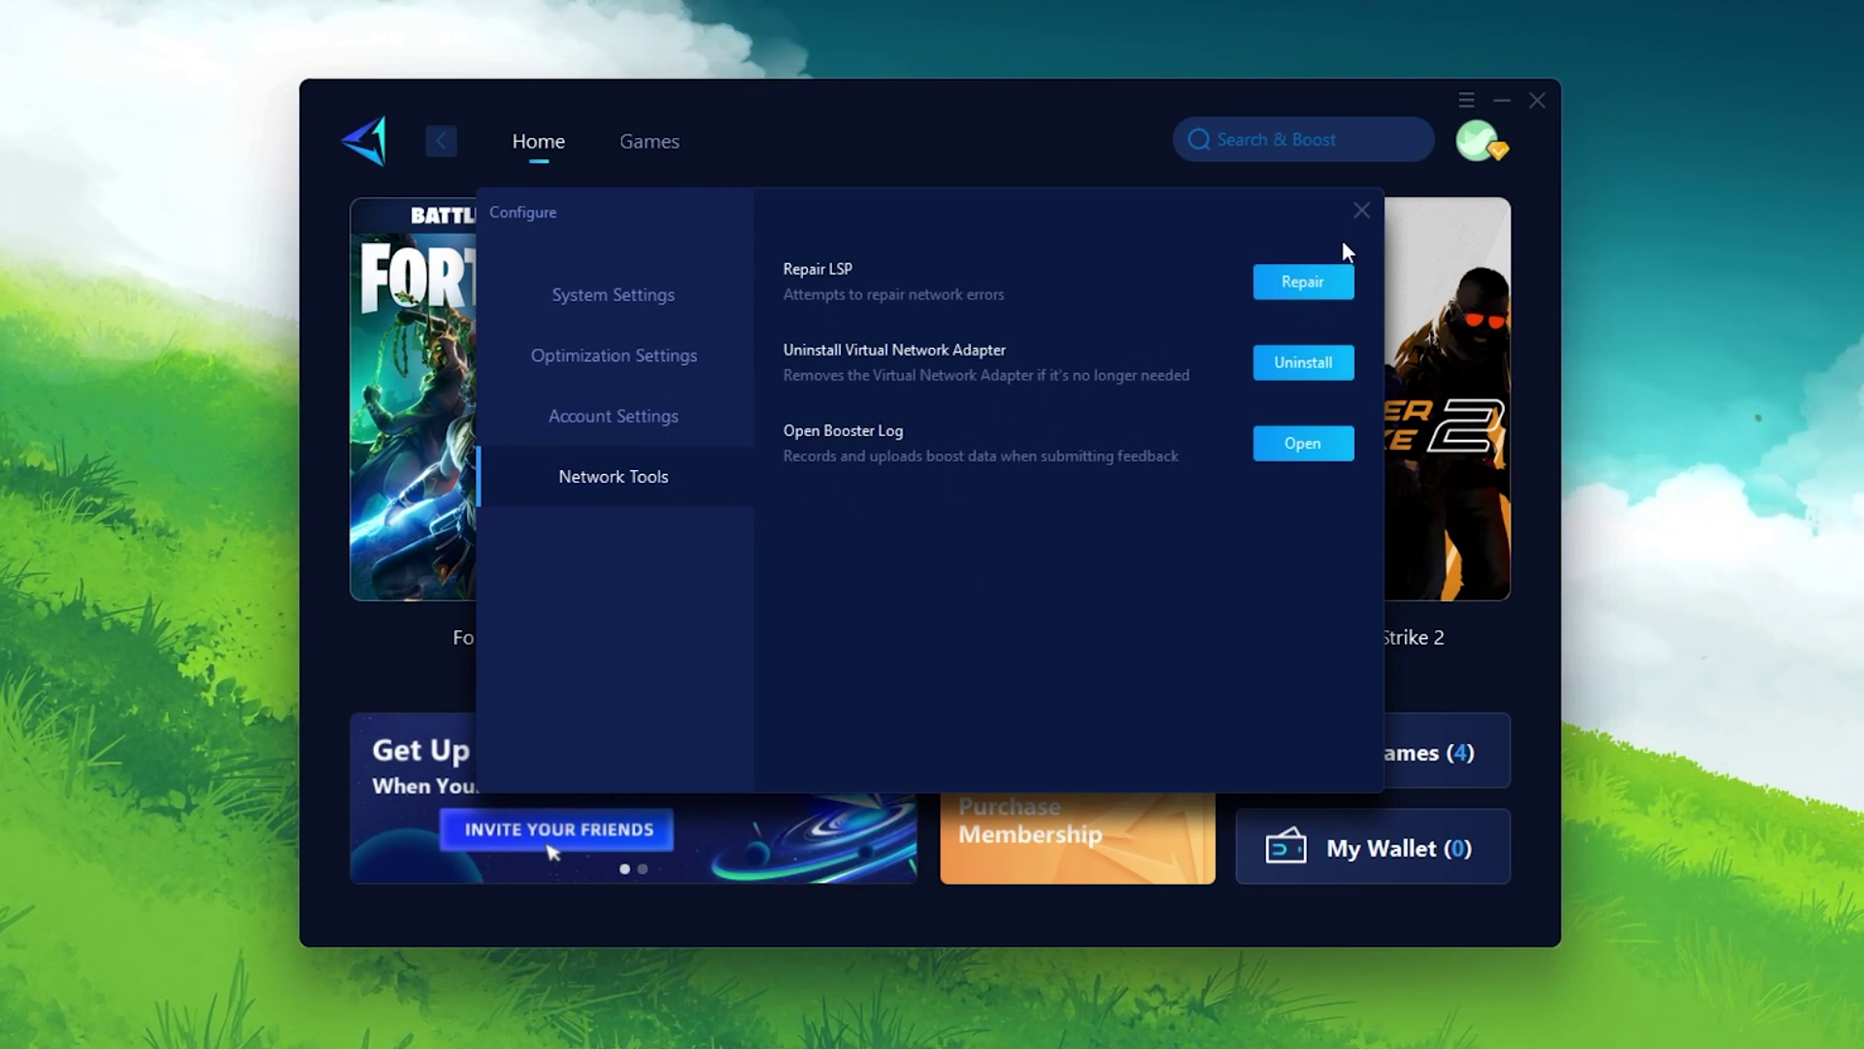
left_click(1362, 212)
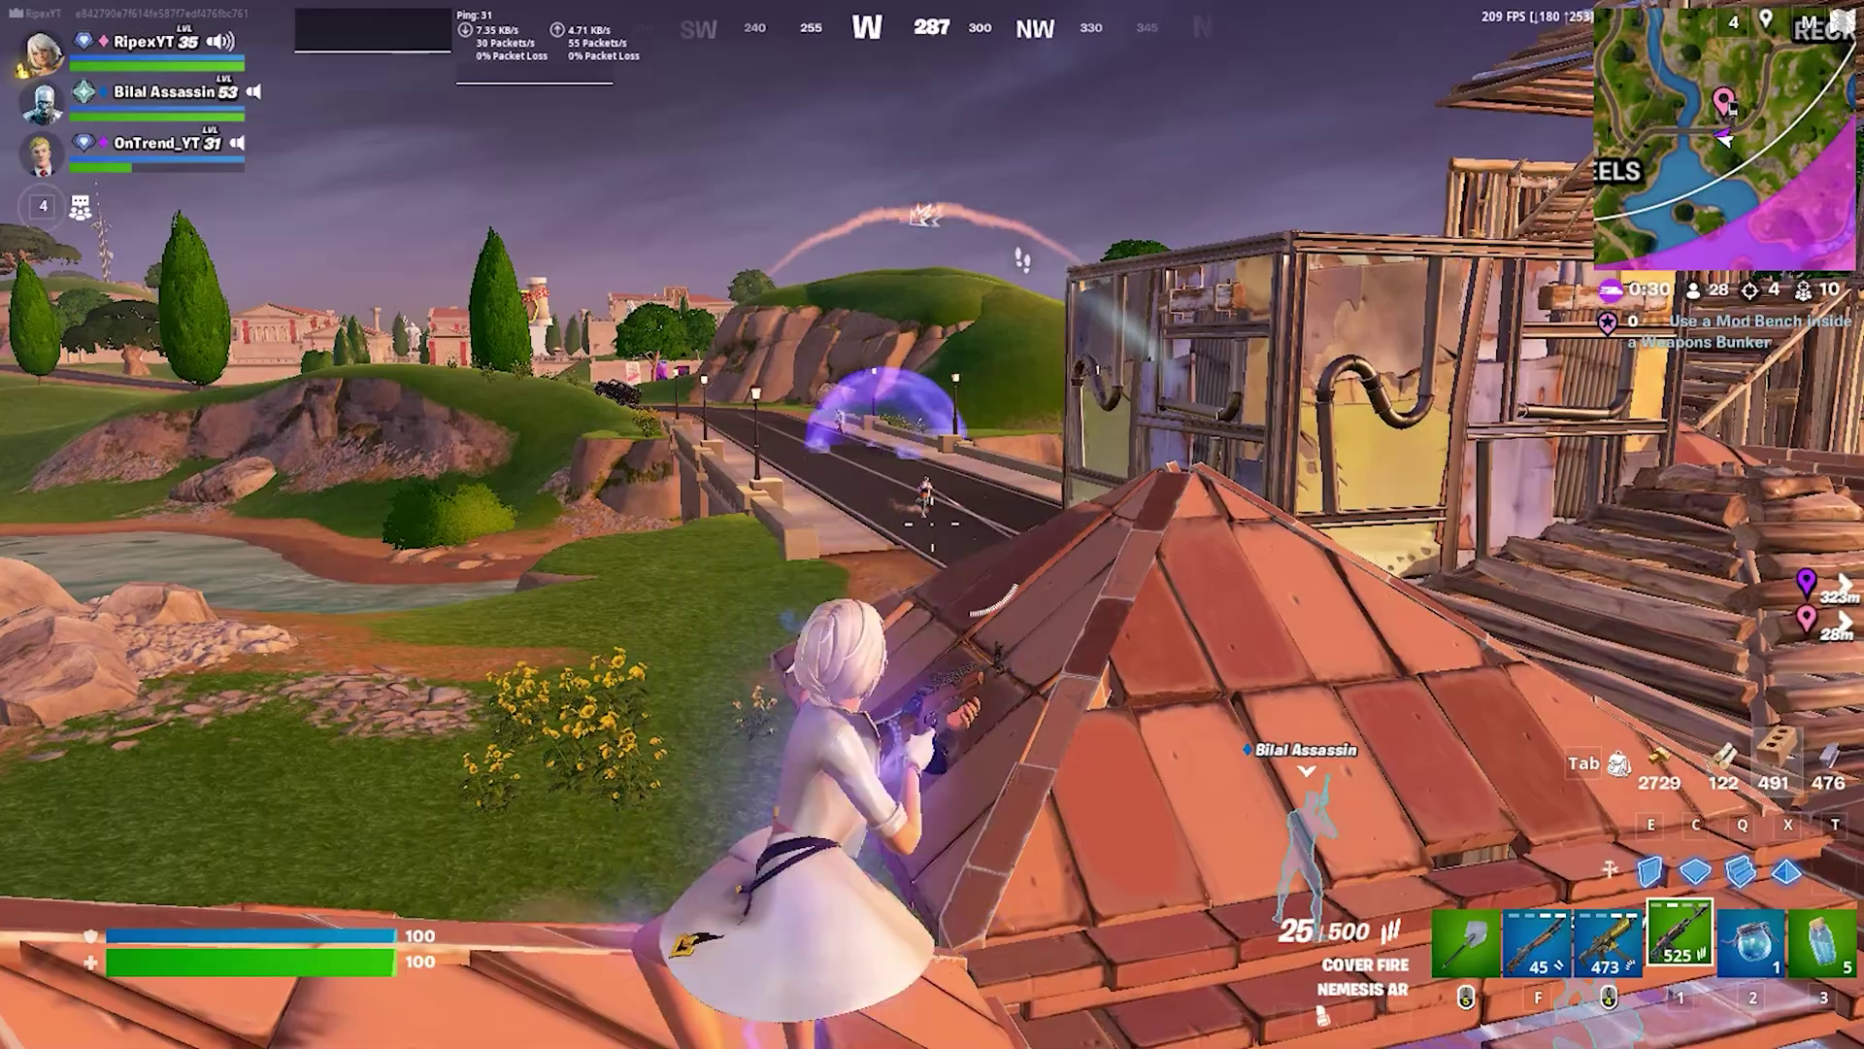
- Play boosted Fortnite, firing the rifle and building brick pieces
left_click(932, 524)
left_click(933, 525)
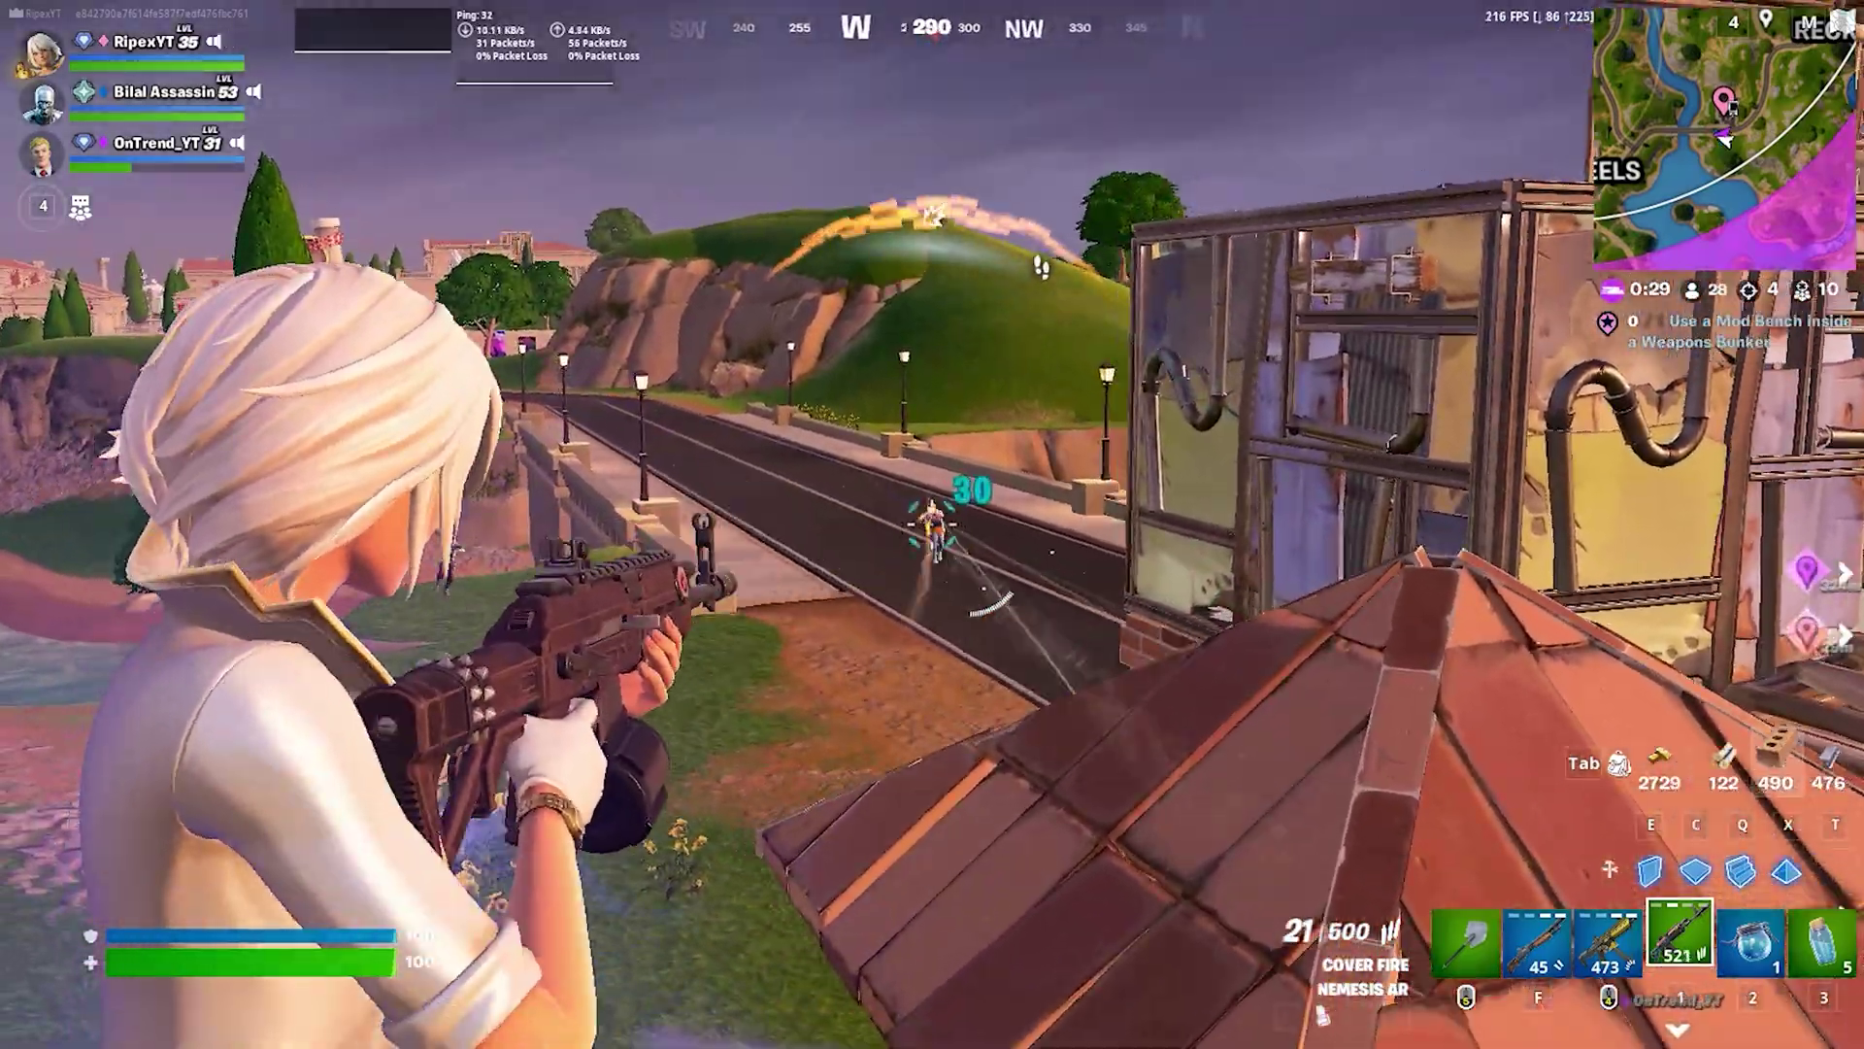
key("q")
left_click(932, 524)
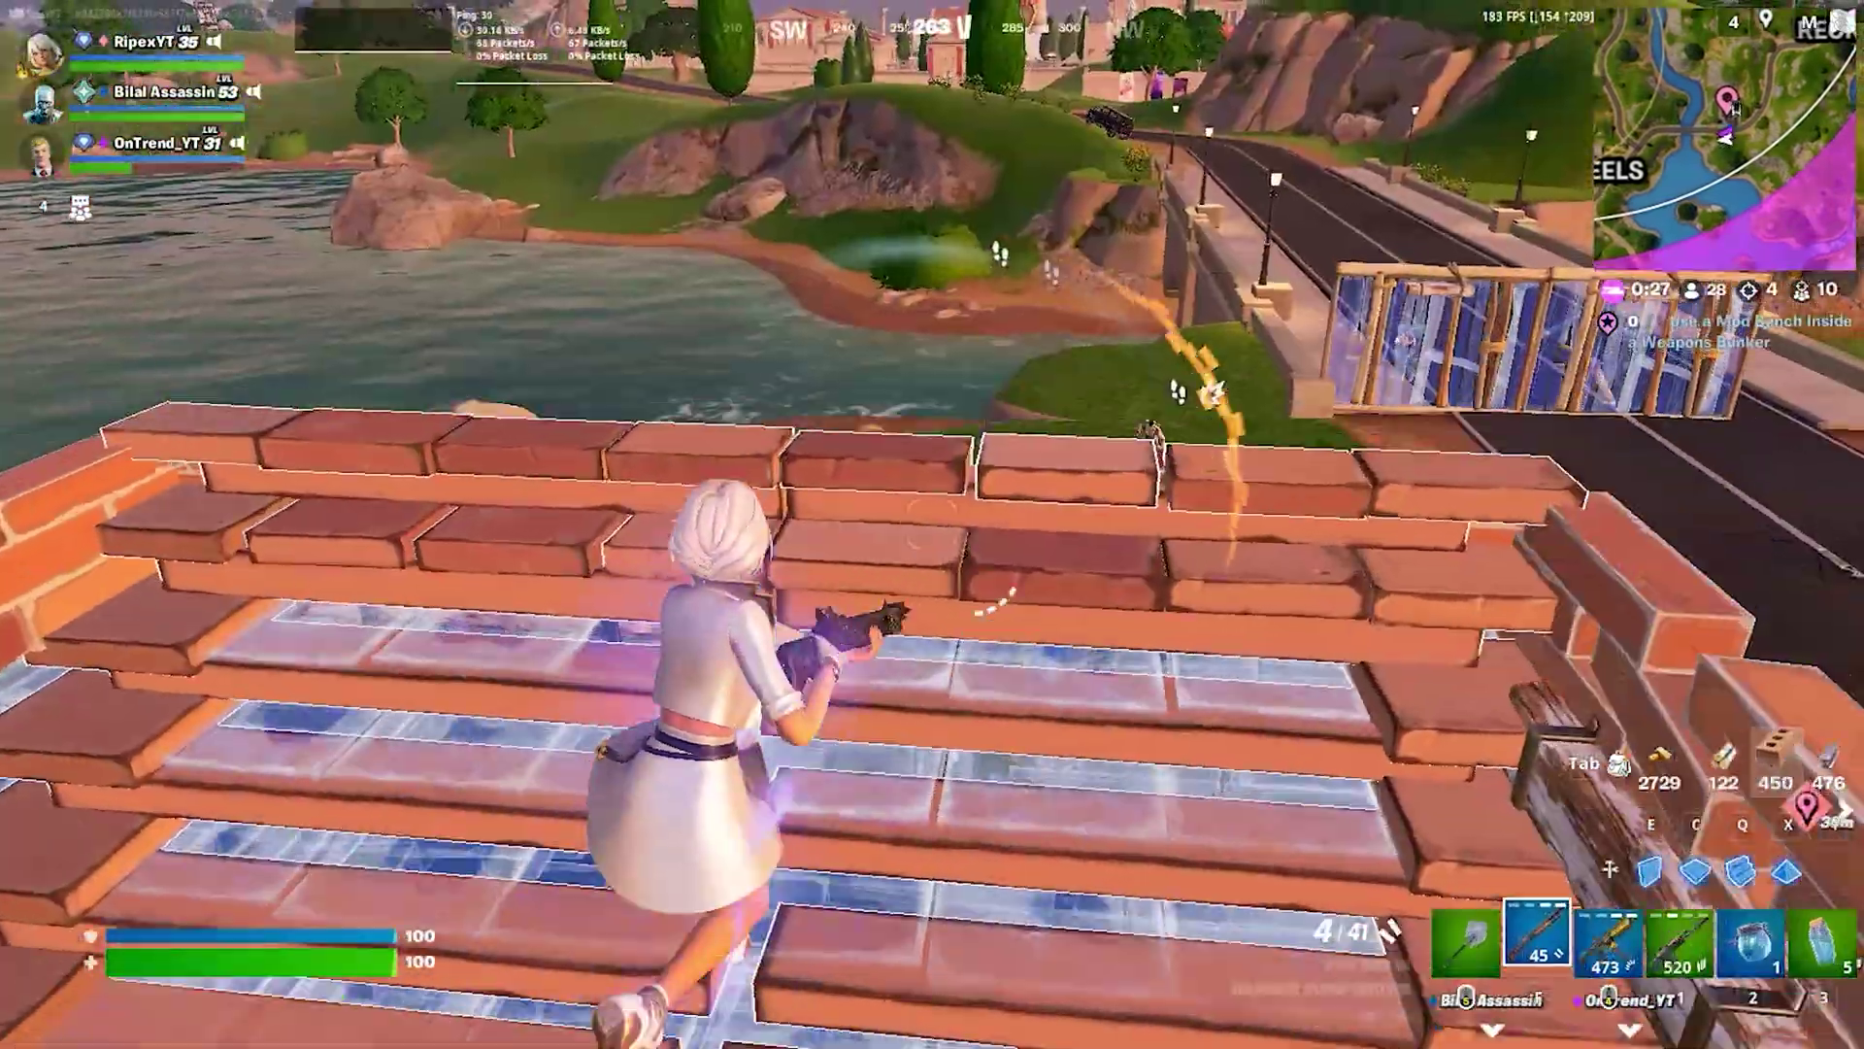
key("c")
left_click(932, 525)
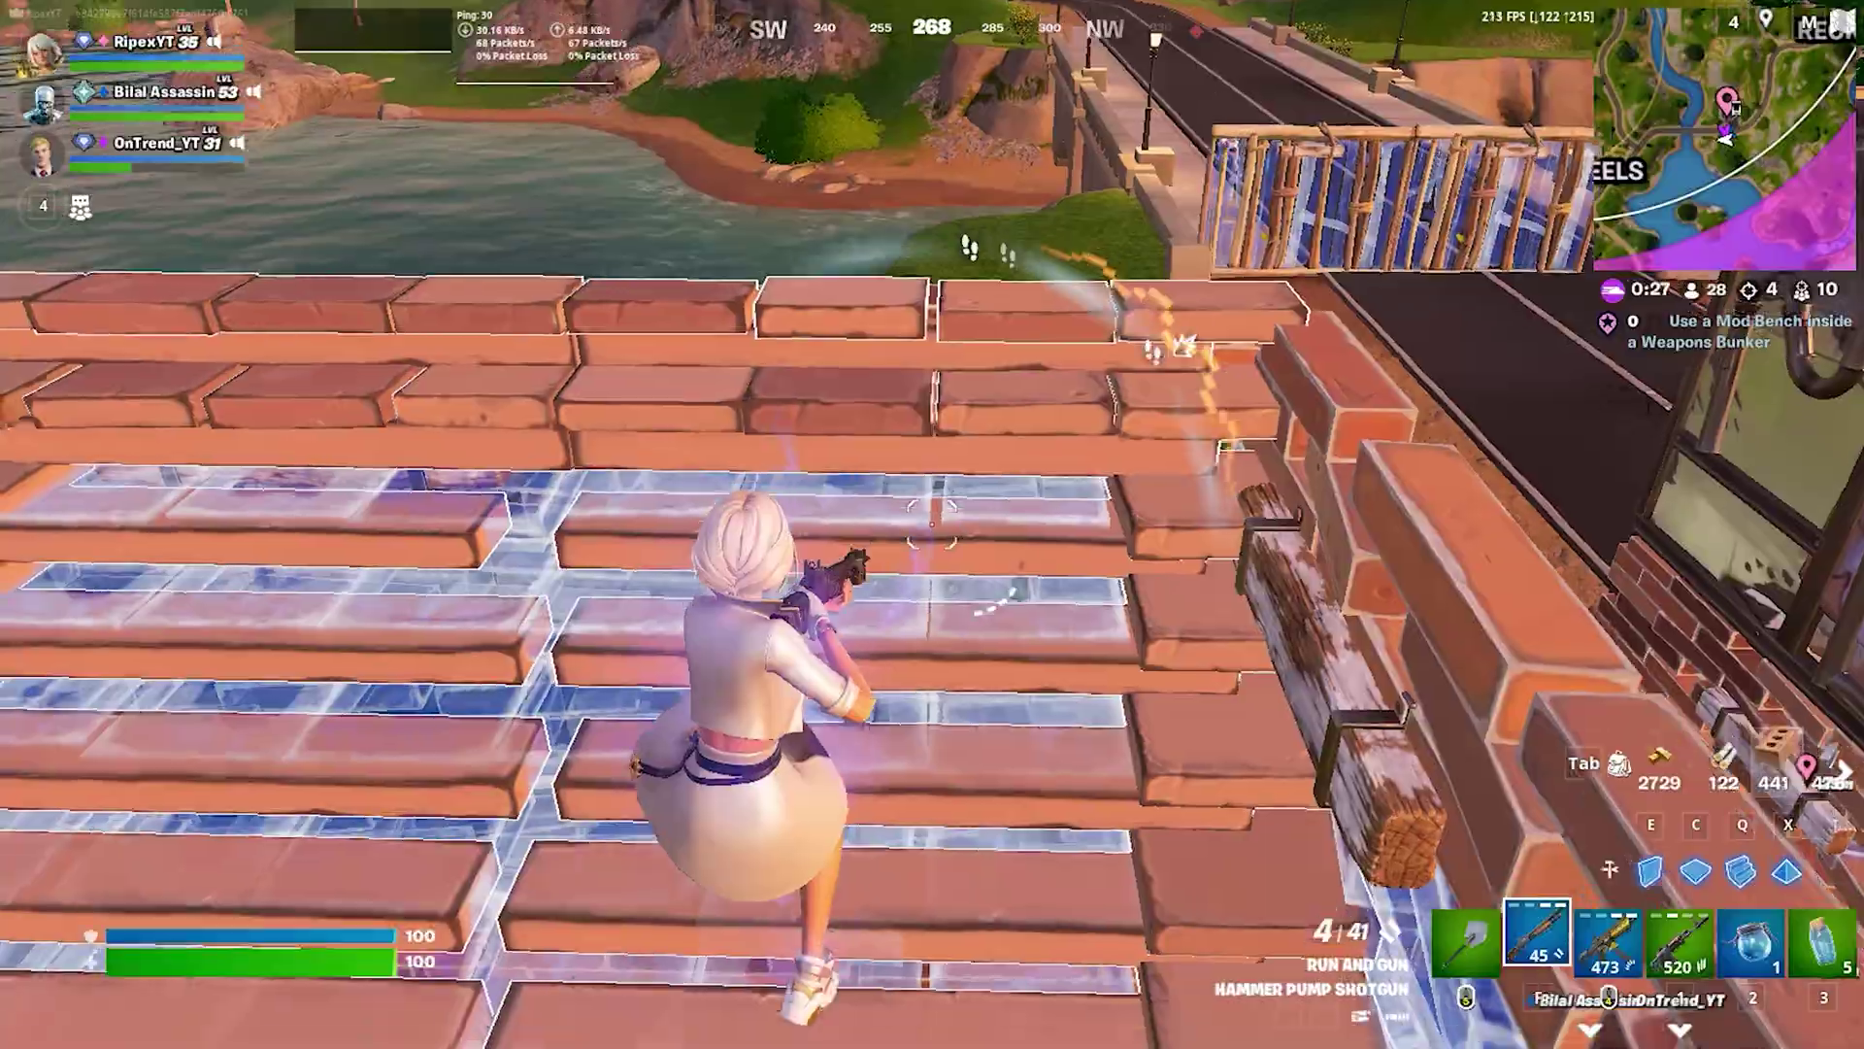